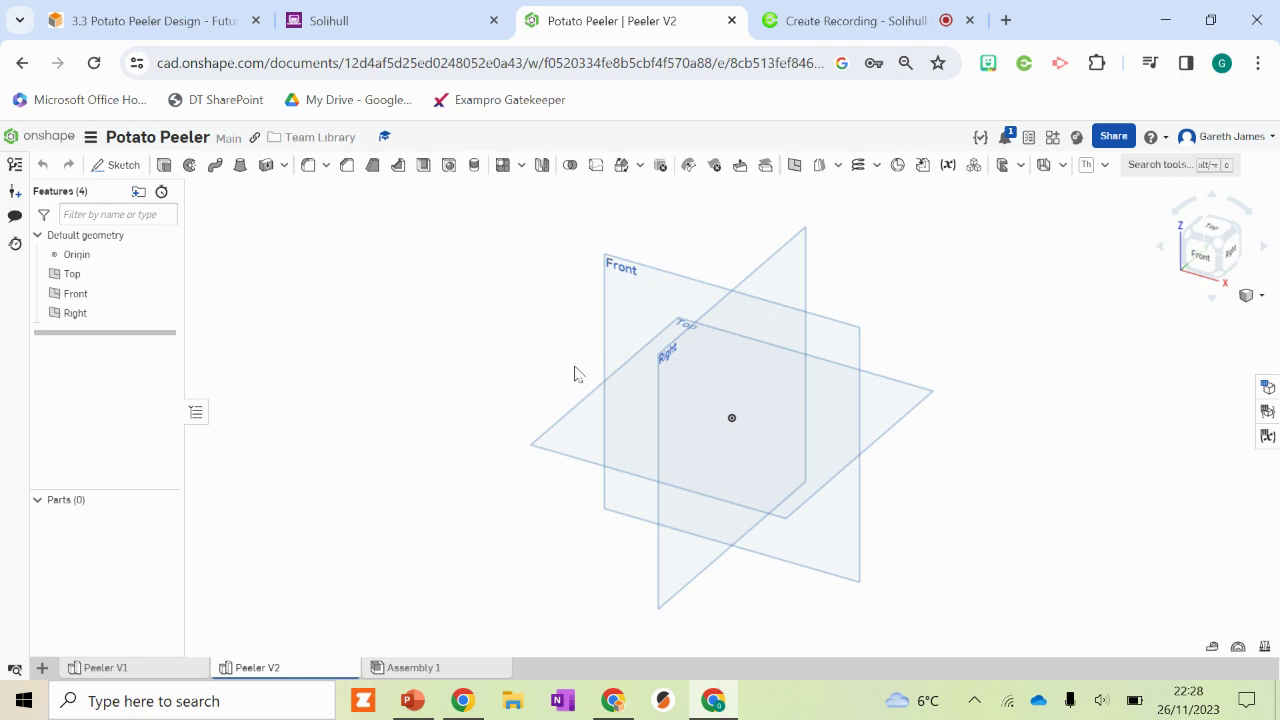
- Start a new sketch on the Top plane
{"action": "left_click", "coordinate": [588, 438]}
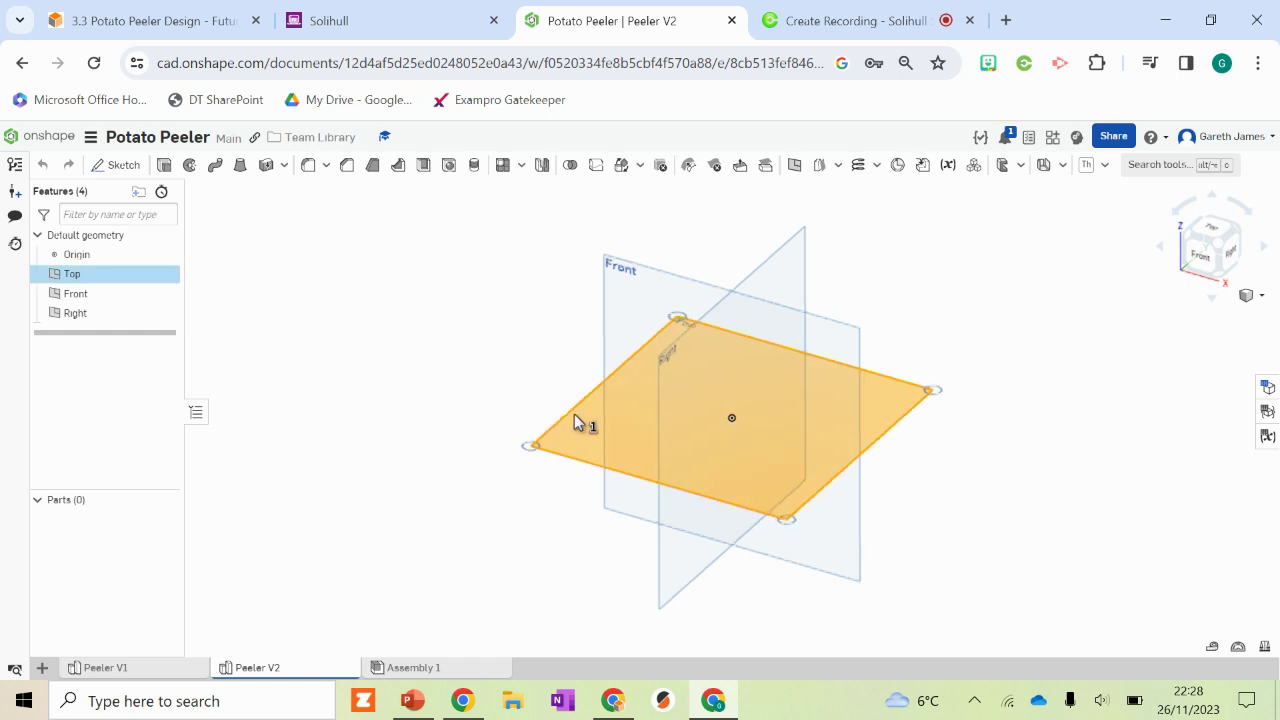
{"action": "key", "text": "n"}
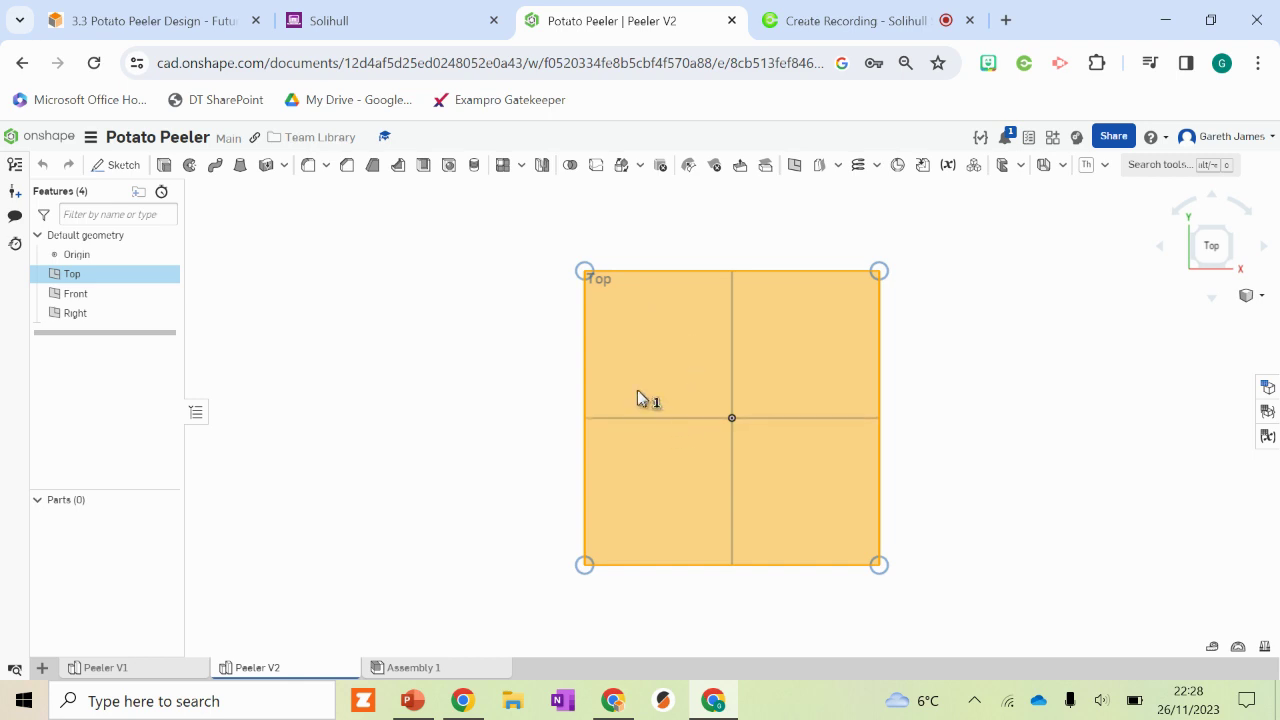
{"action": "left_click", "coordinate": [131, 172]}
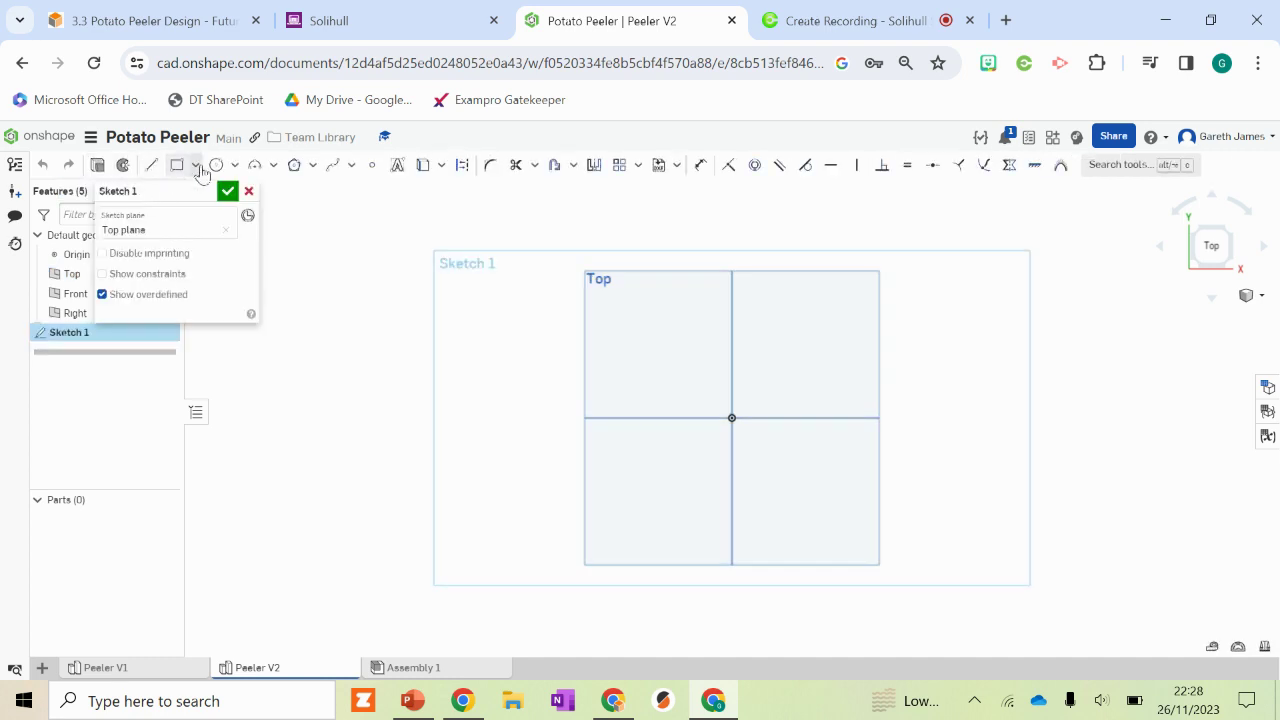
- Sketch a construction center point rectangle on the origin, about 239 wide and 84 high
{"action": "left_click", "coordinate": [197, 167]}
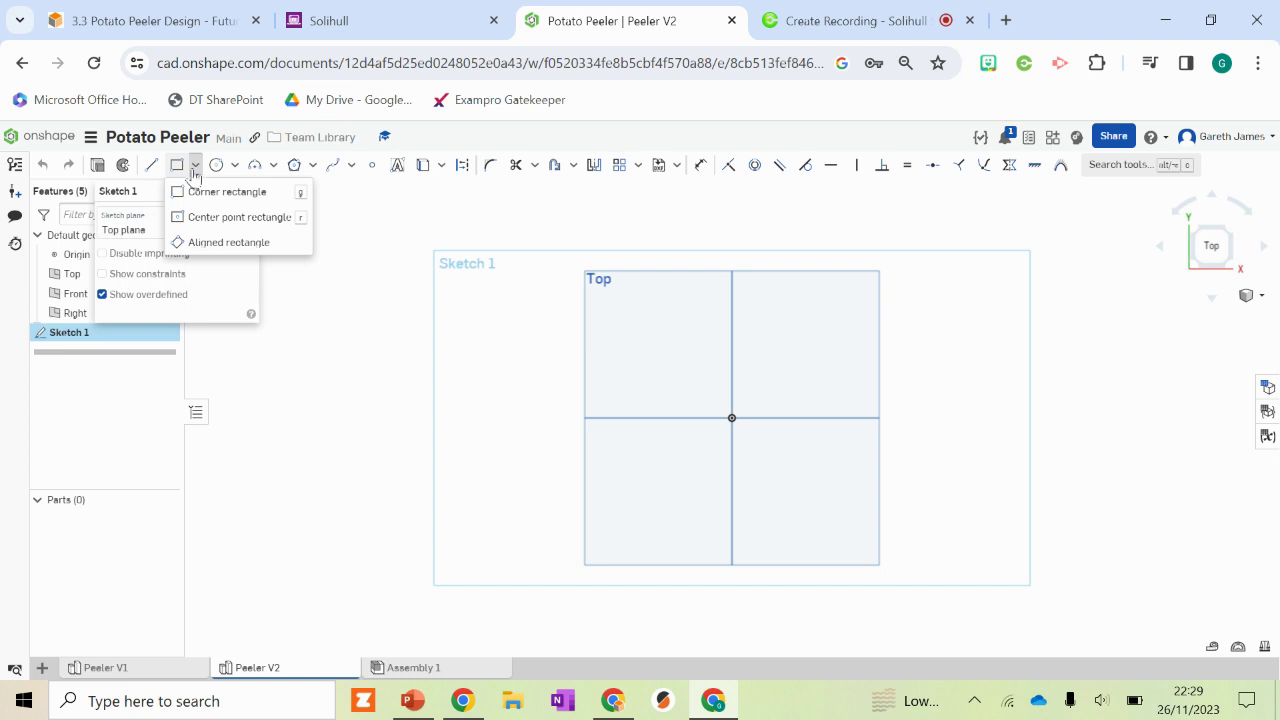
{"action": "left_click", "coordinate": [224, 220]}
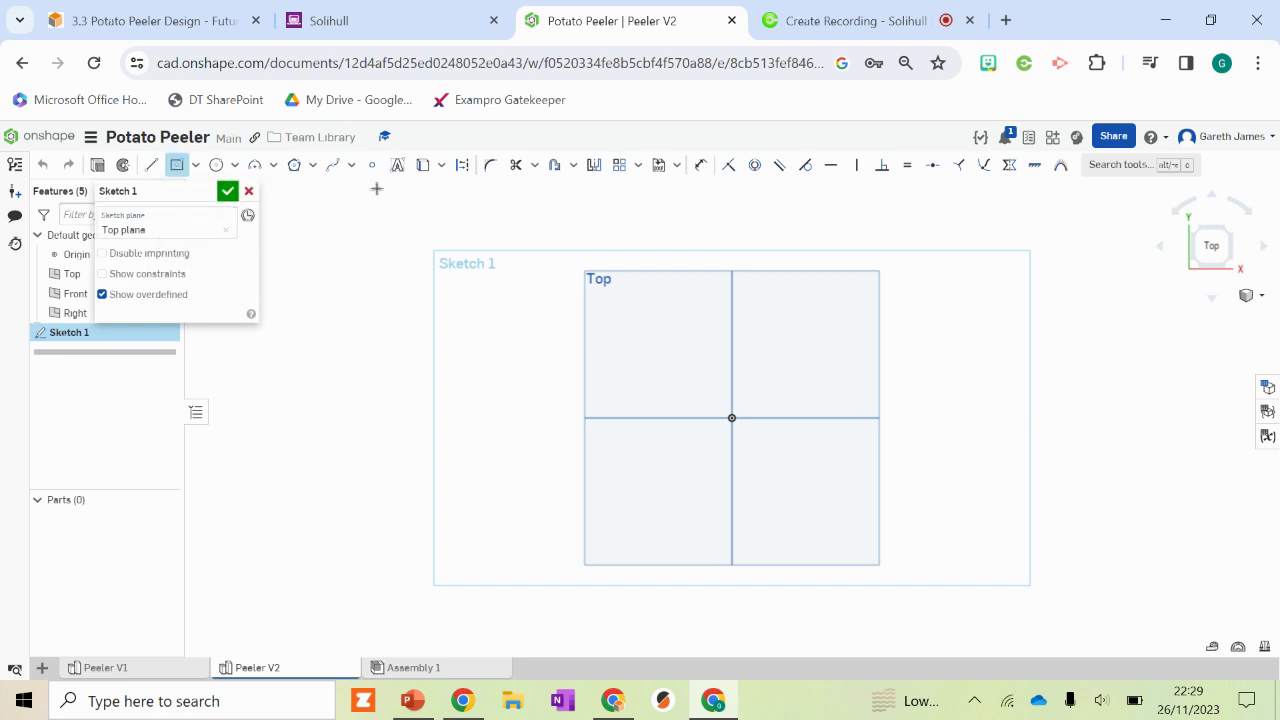
{"action": "left_click", "coordinate": [465, 170]}
{"action": "left_click", "coordinate": [732, 418]}
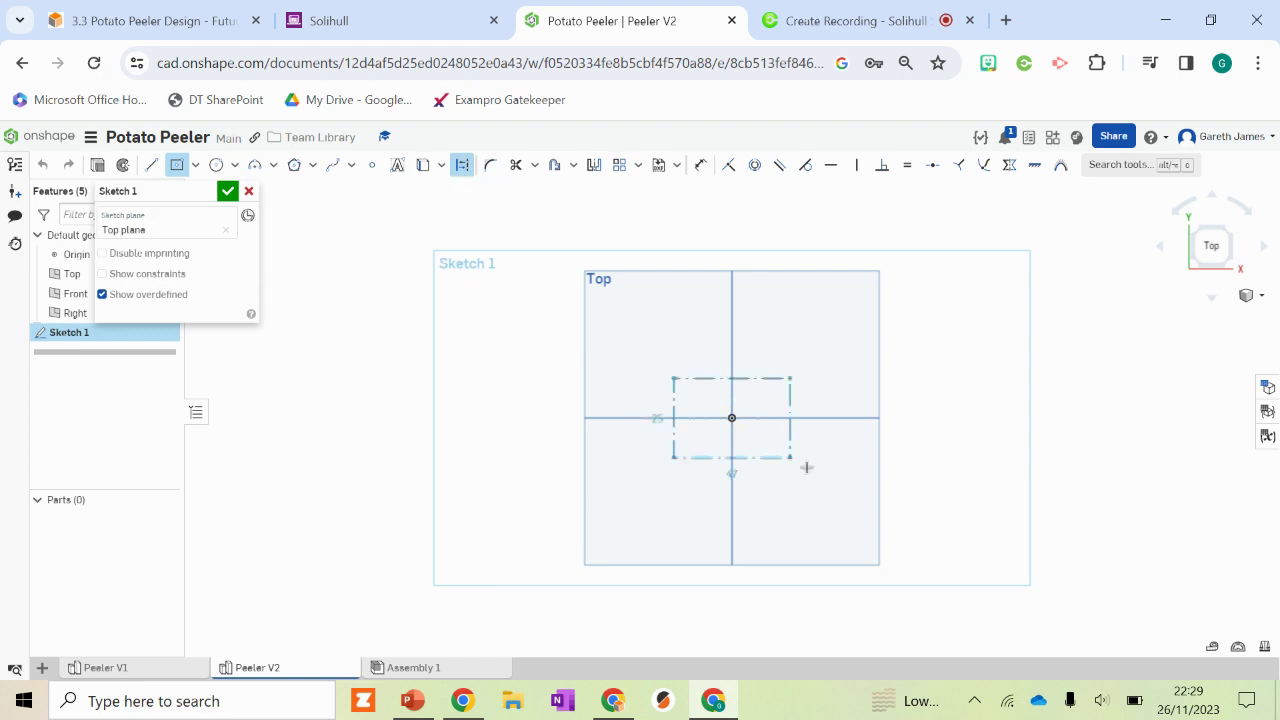
{"action": "left_click", "coordinate": [967, 500]}
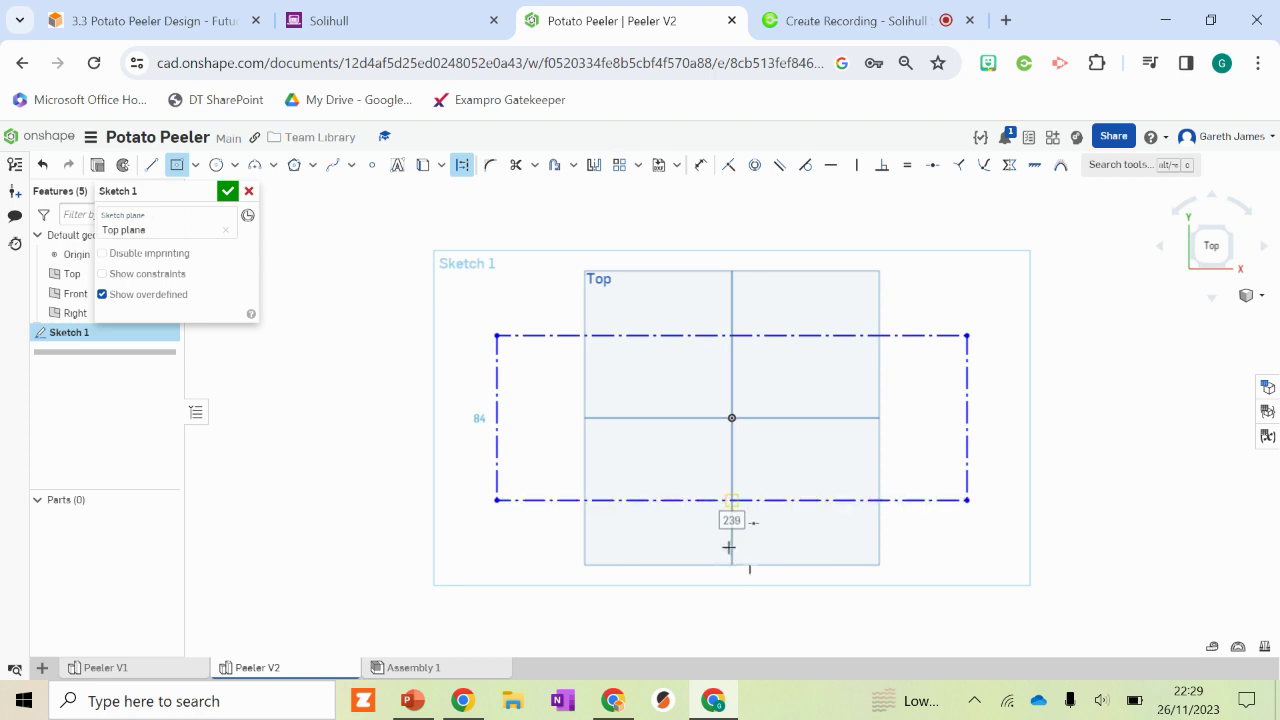
- Set the construction rectangle's width to 150 and its height to 70
{"action": "key", "text": "Tab"}
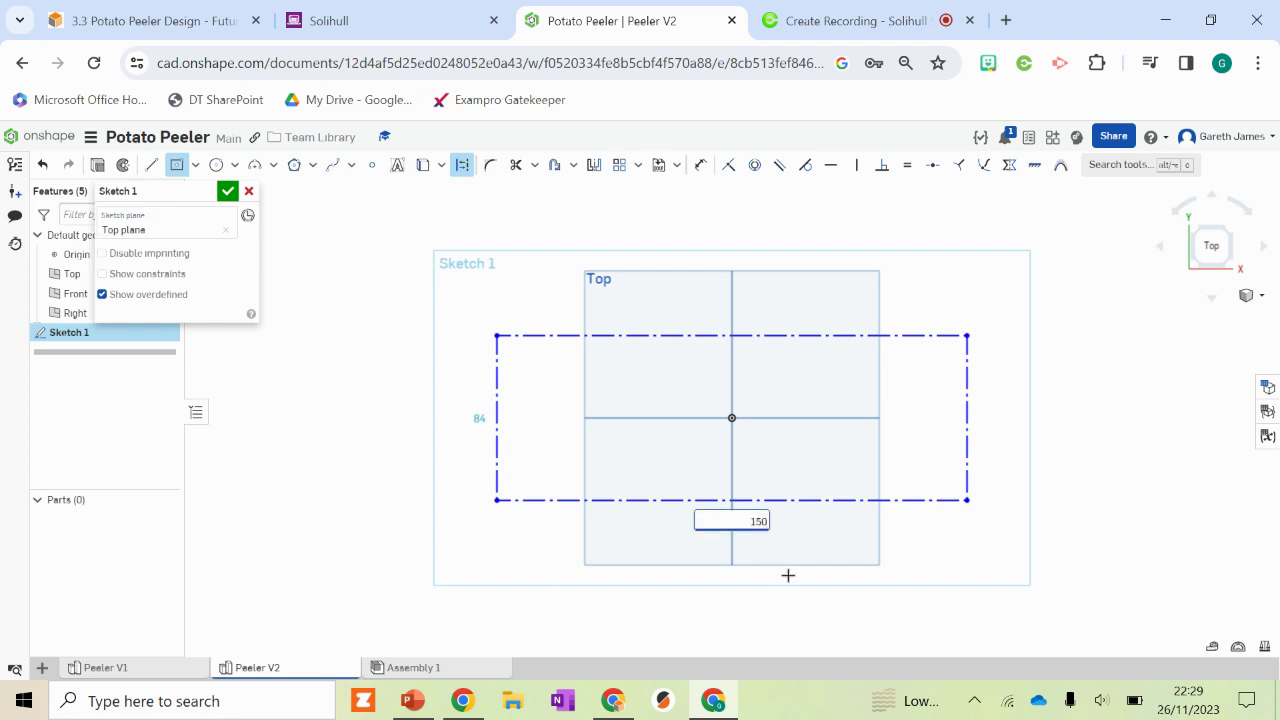
{"action": "type", "text": "150"}
{"action": "key", "text": "Return"}
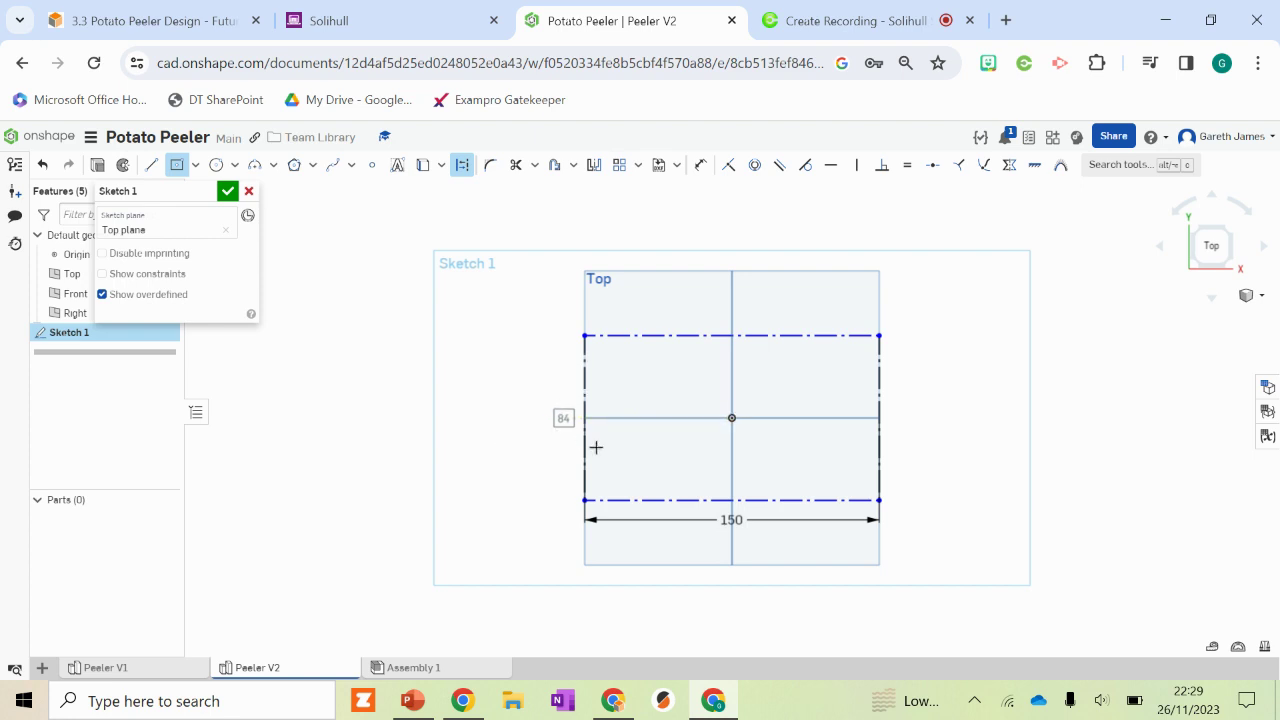
{"action": "key", "text": "Tab"}
{"action": "type", "text": "70"}
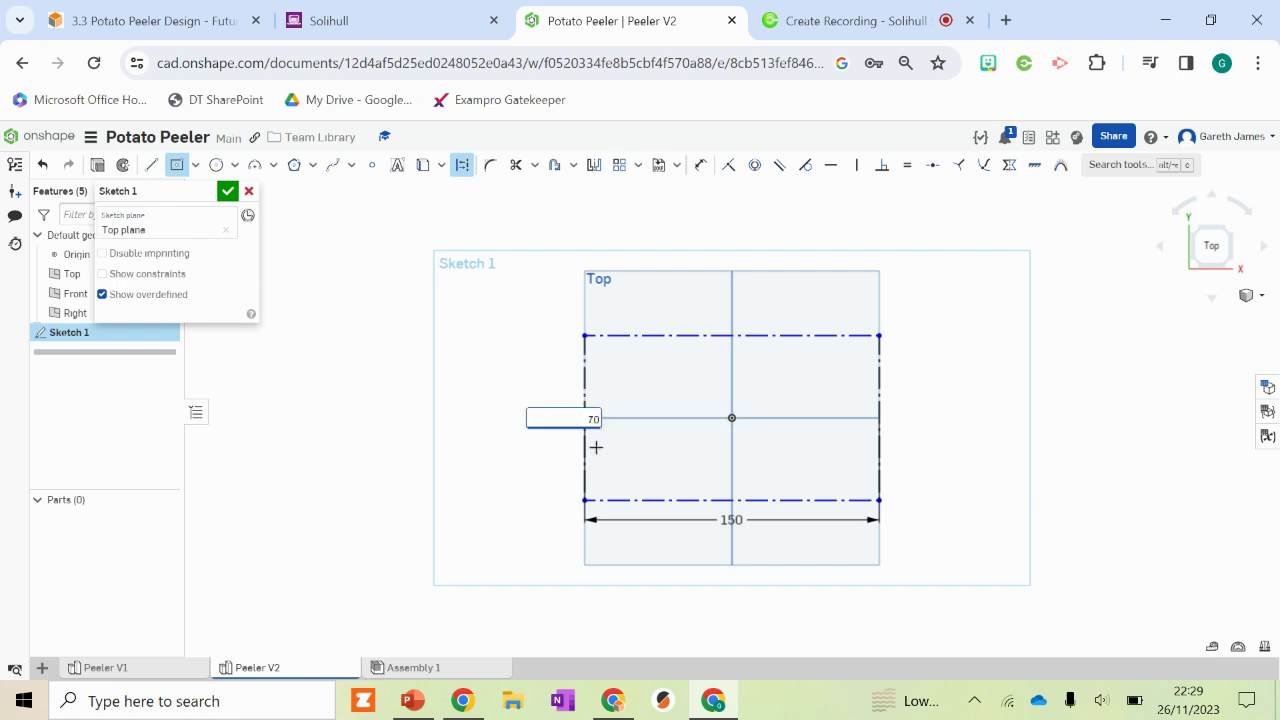
{"action": "key", "text": "Return"}
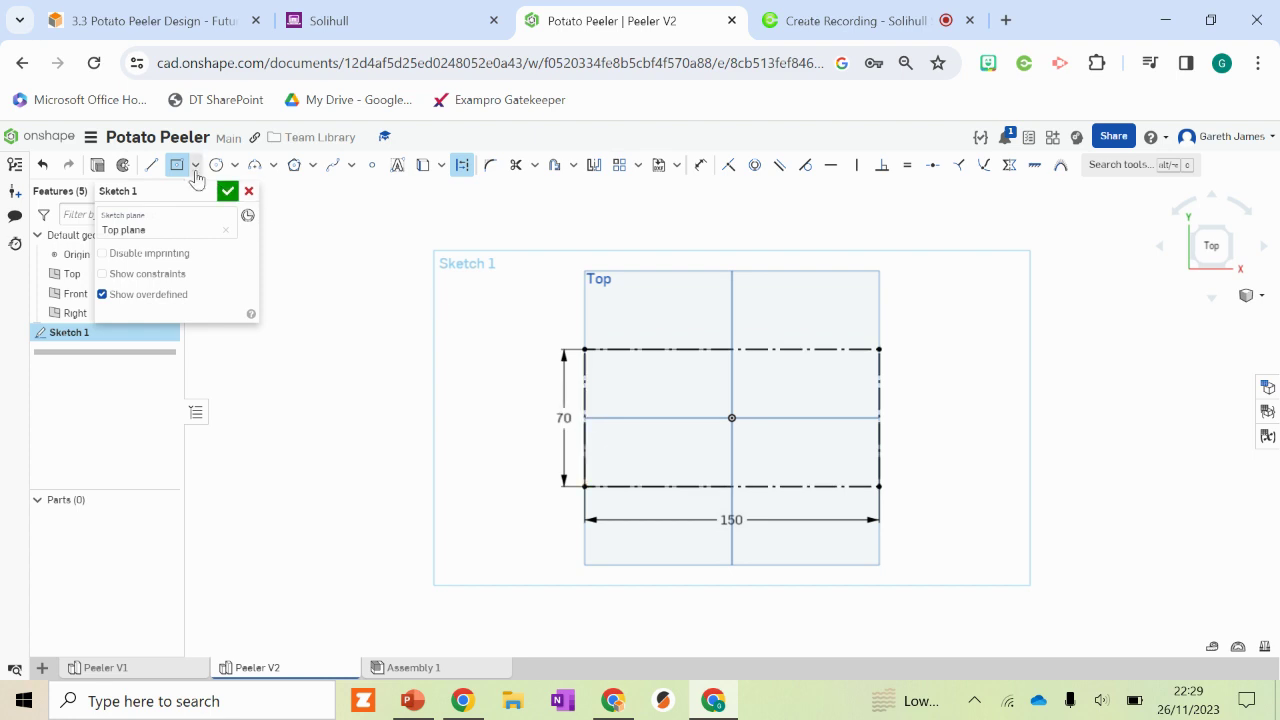
- Sketch a solid-line corner rectangle about 26 wide and 66 high just inside the left end of the construction box for the peeler head
{"action": "left_click", "coordinate": [462, 164]}
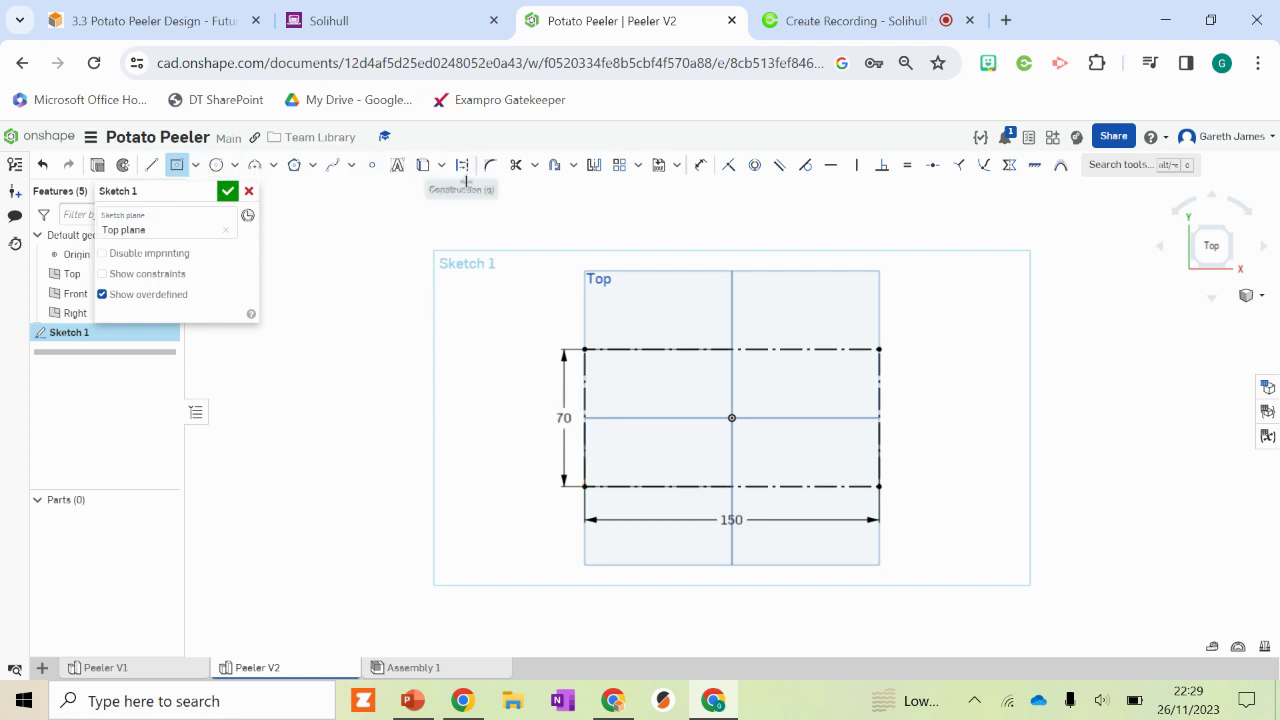
{"action": "left_click", "coordinate": [196, 164]}
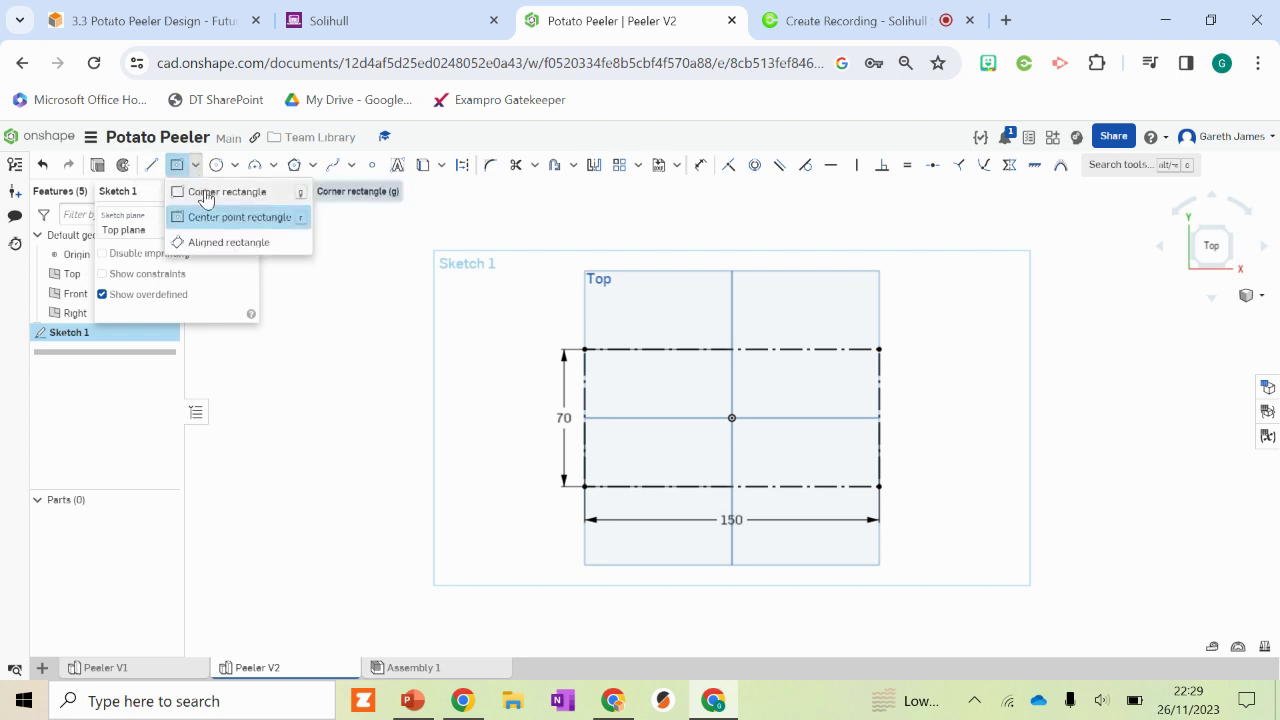
{"action": "left_click", "coordinate": [206, 193]}
{"action": "scroll", "coordinate": [613, 400], "scroll_direction": "up", "scroll_amount": 5}
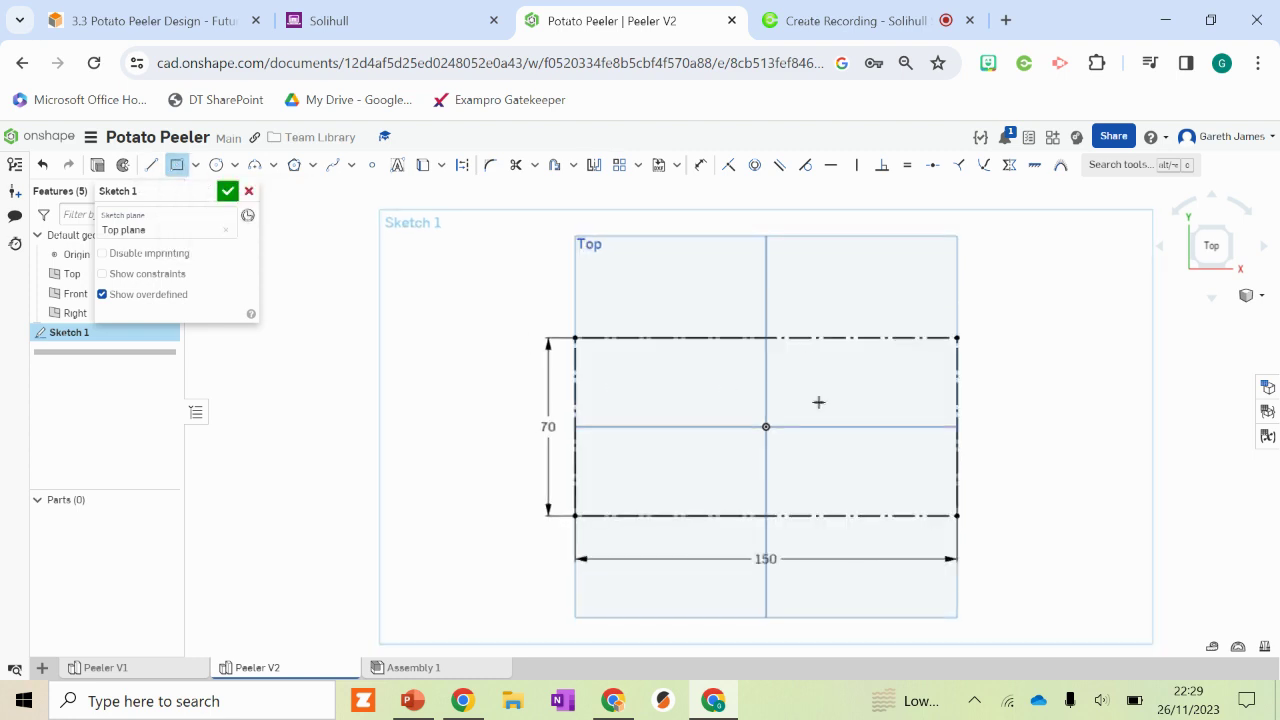
{"action": "scroll", "coordinate": [755, 461], "scroll_direction": "down", "scroll_amount": 2}
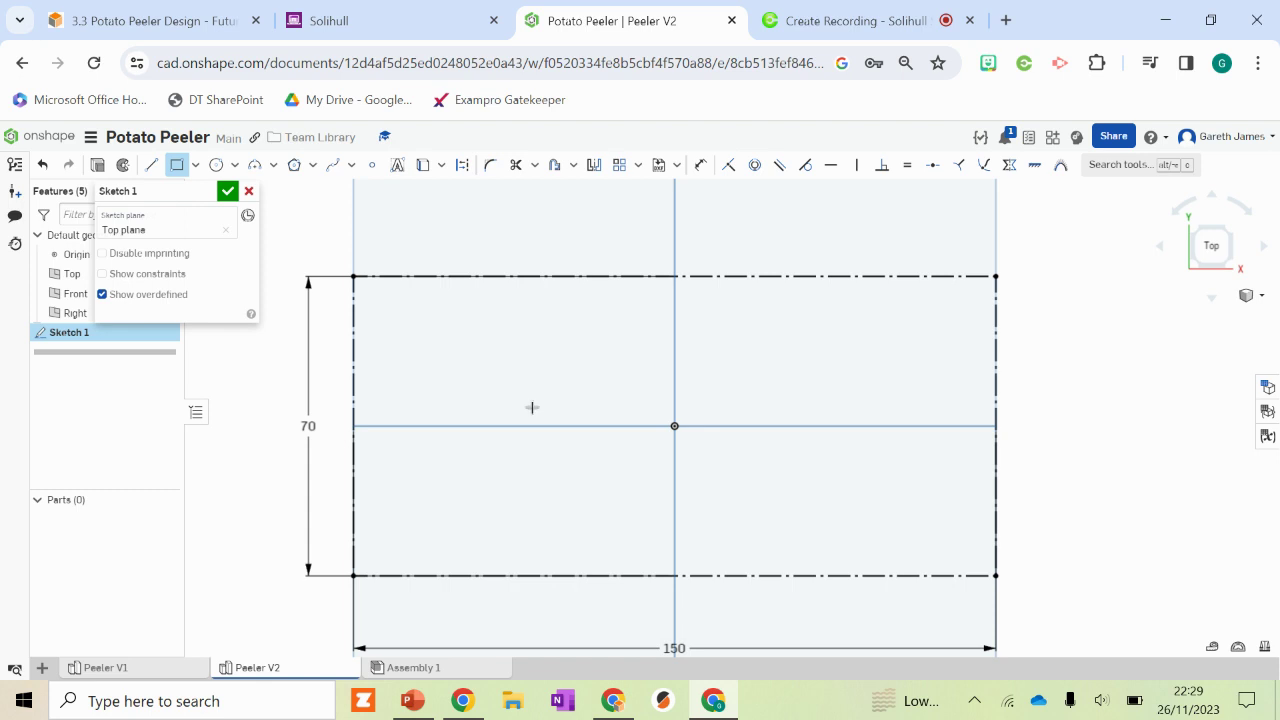
{"action": "left_click", "coordinate": [364, 285]}
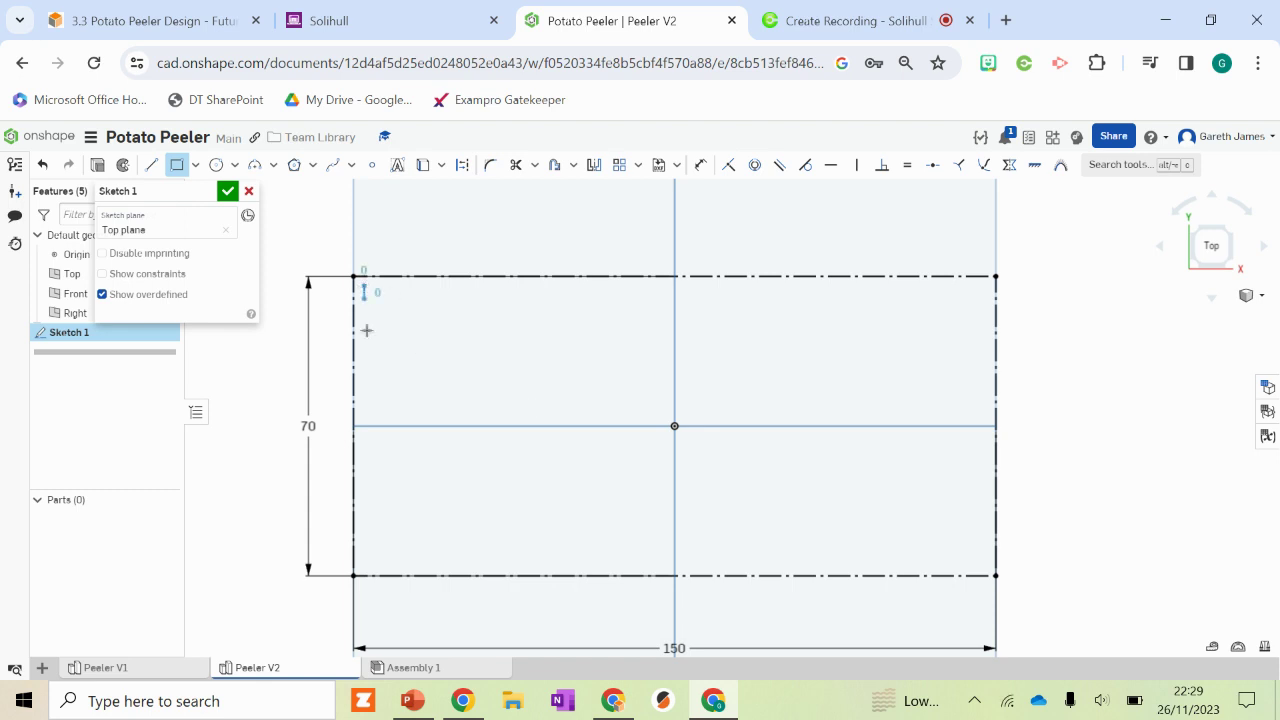
{"action": "left_click", "coordinate": [474, 568]}
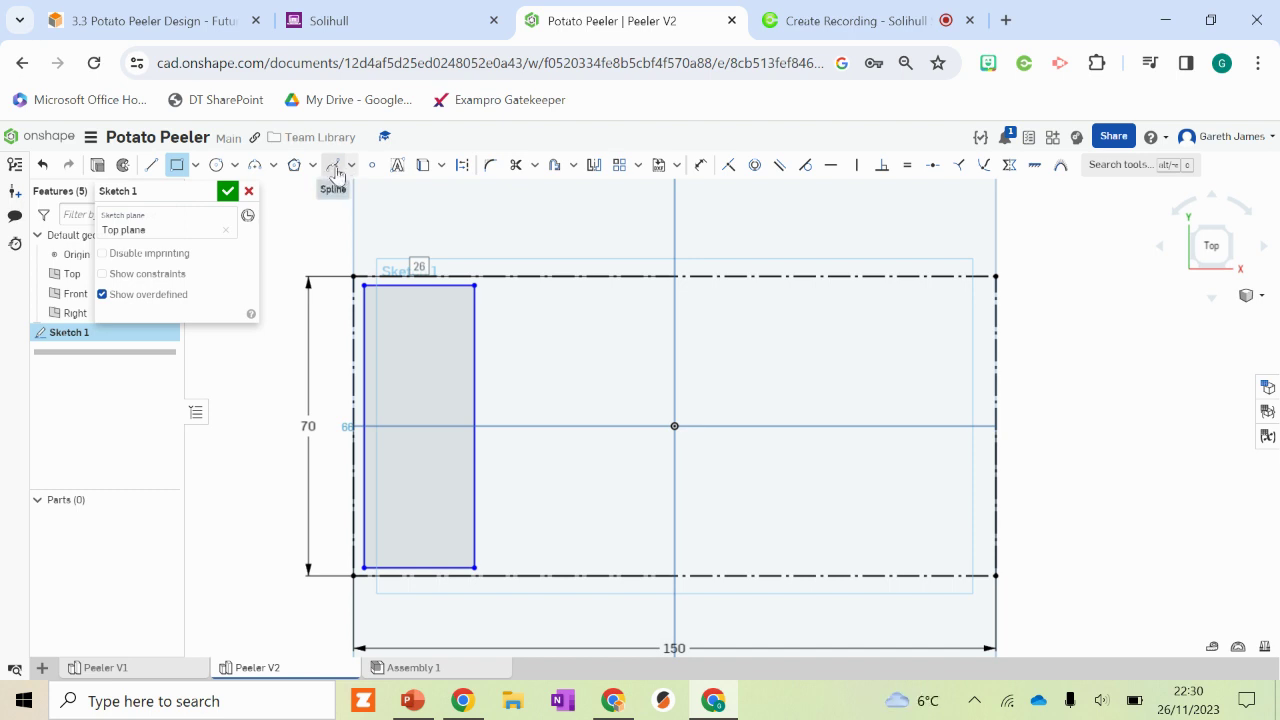
- Draw the handle as one spline from inside the head, over a smooth upper edge, around the rounded end and back along wavy finger grips
{"action": "left_click", "coordinate": [334, 168]}
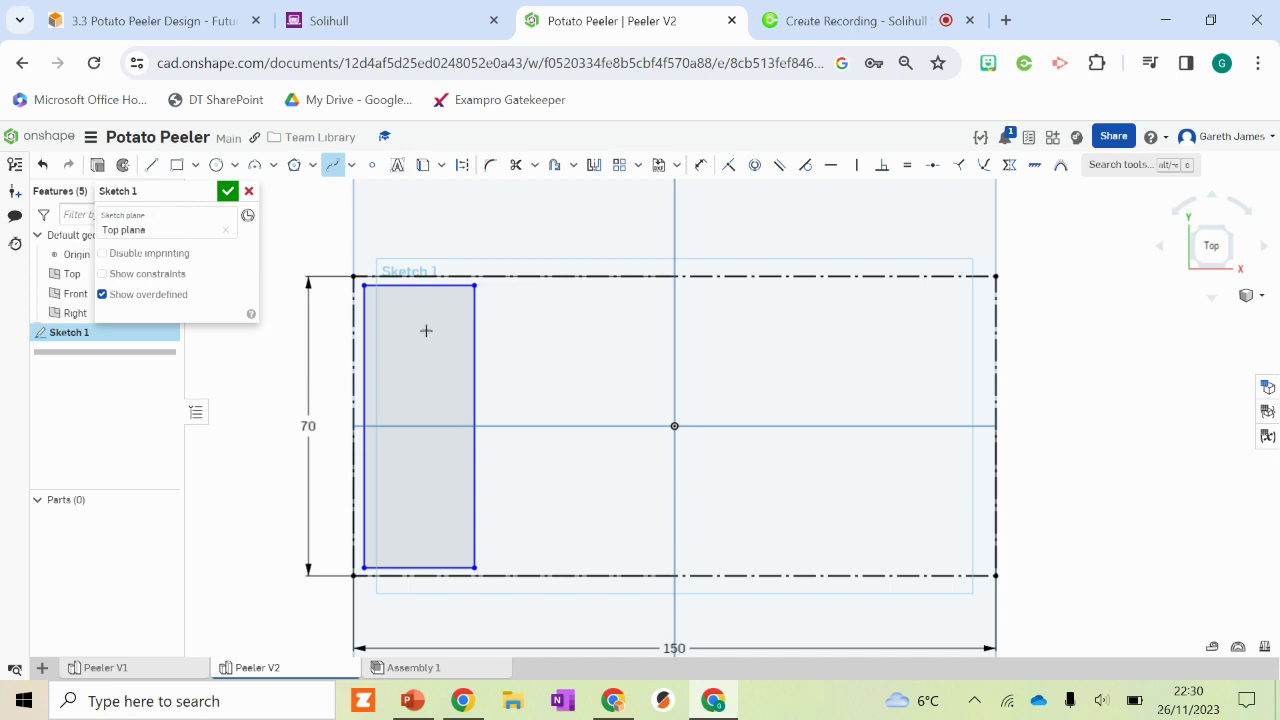
{"action": "left_click", "coordinate": [429, 330]}
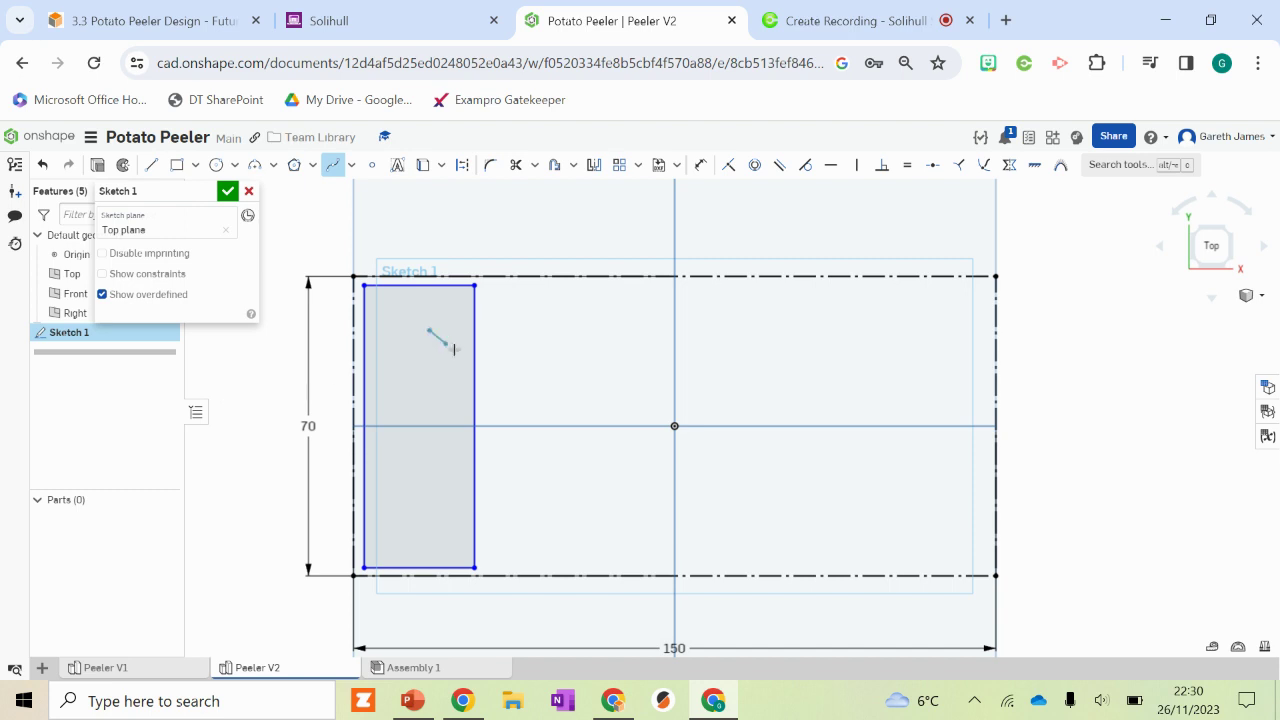
{"action": "left_click", "coordinate": [528, 371]}
{"action": "left_click", "coordinate": [612, 358]}
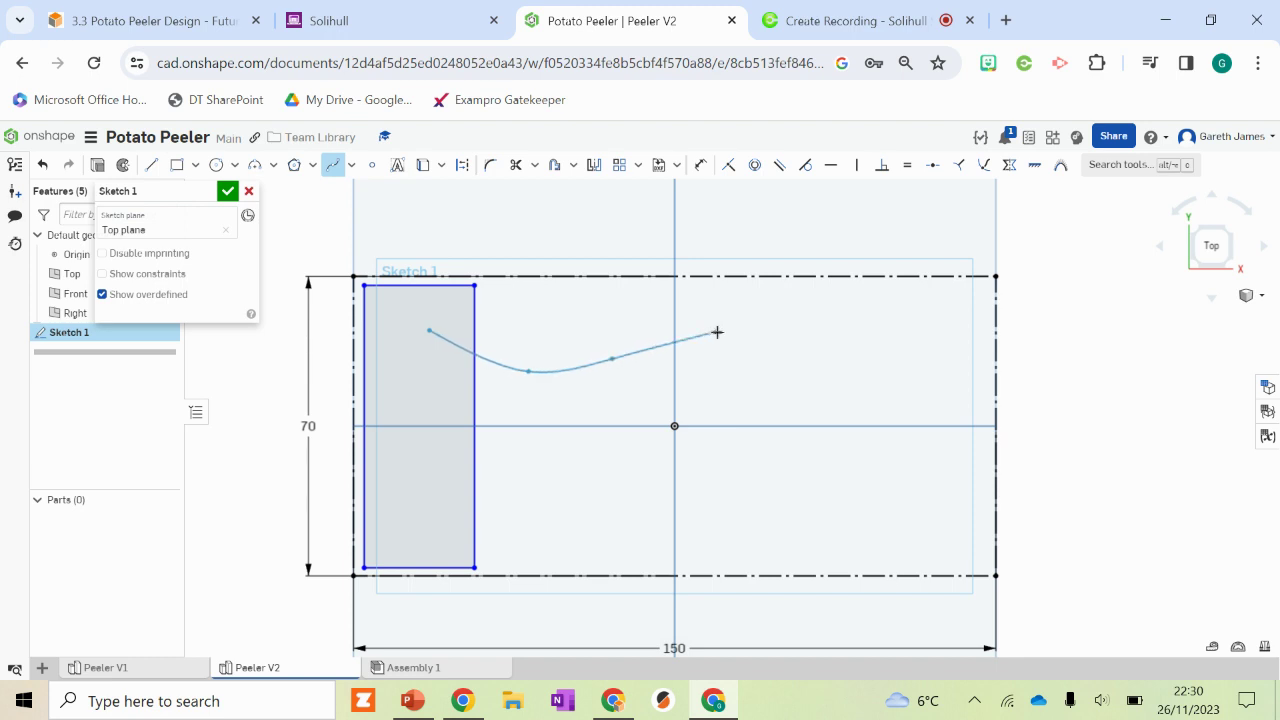
{"action": "left_click", "coordinate": [817, 320]}
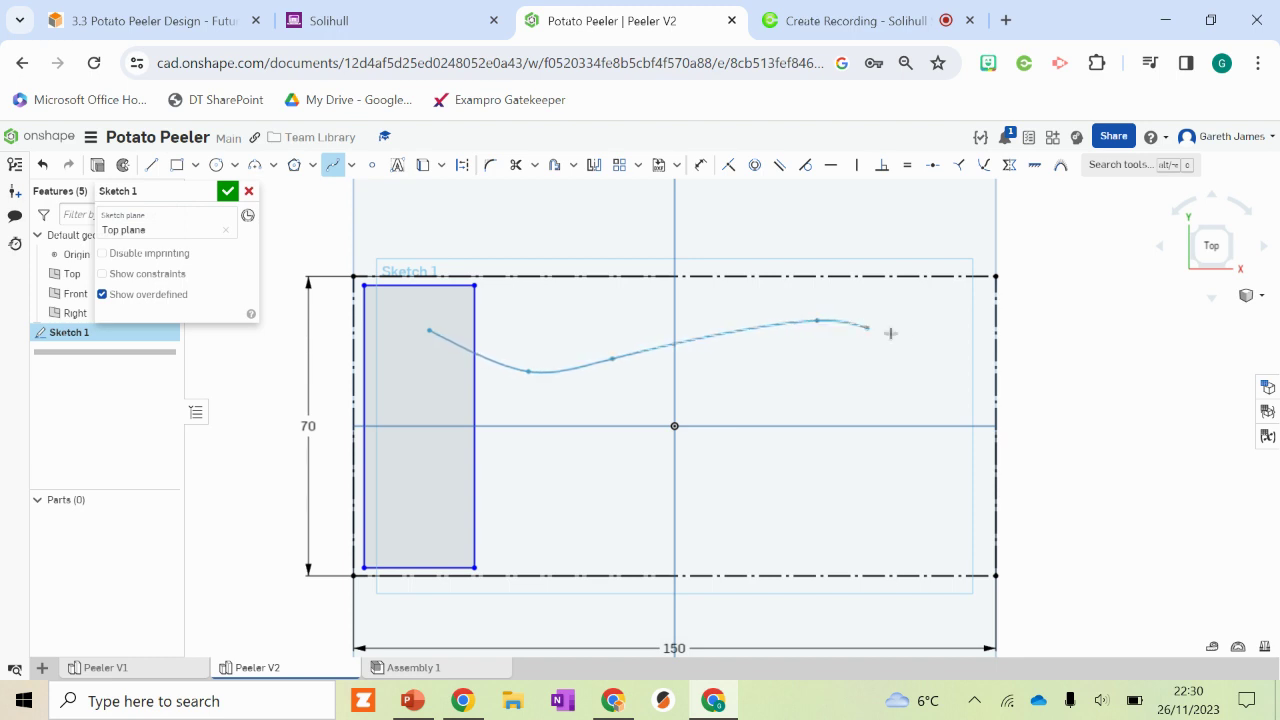
{"action": "left_click", "coordinate": [923, 343]}
{"action": "left_click", "coordinate": [977, 398]}
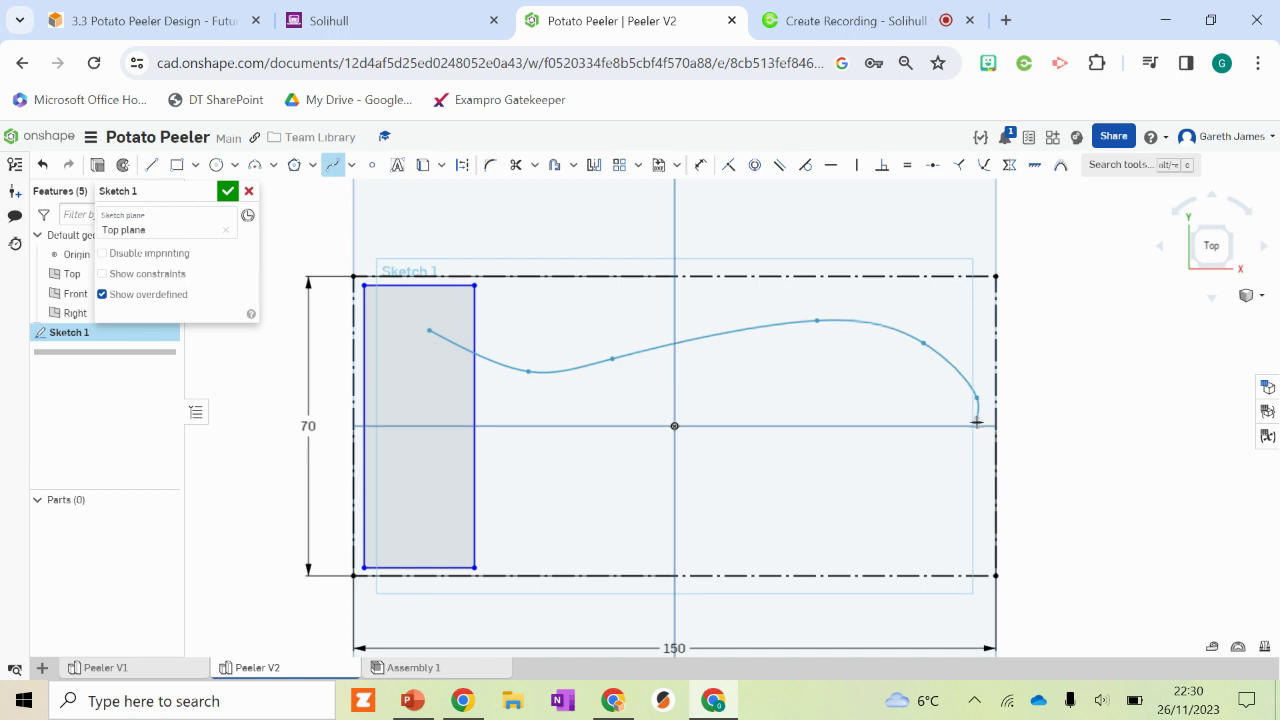
{"action": "left_click", "coordinate": [977, 454]}
{"action": "left_click", "coordinate": [960, 495]}
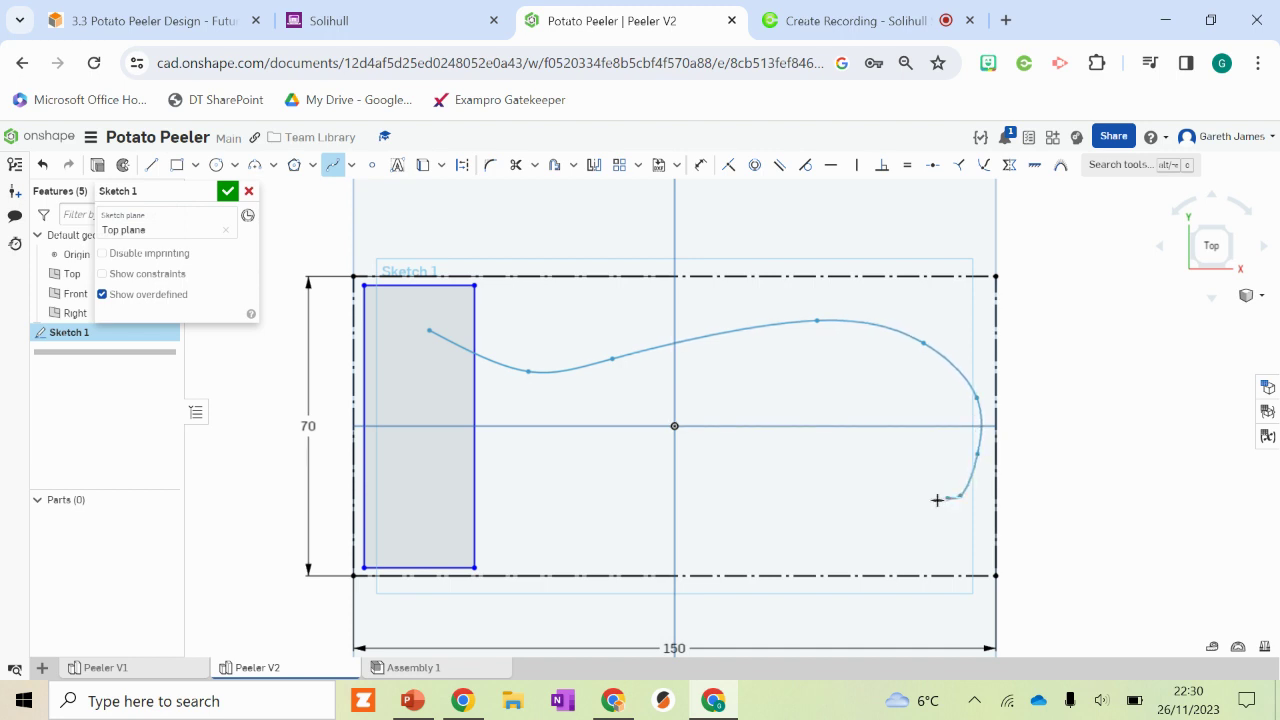
{"action": "left_click", "coordinate": [907, 495]}
{"action": "left_click", "coordinate": [876, 477]}
{"action": "left_click", "coordinate": [822, 491]}
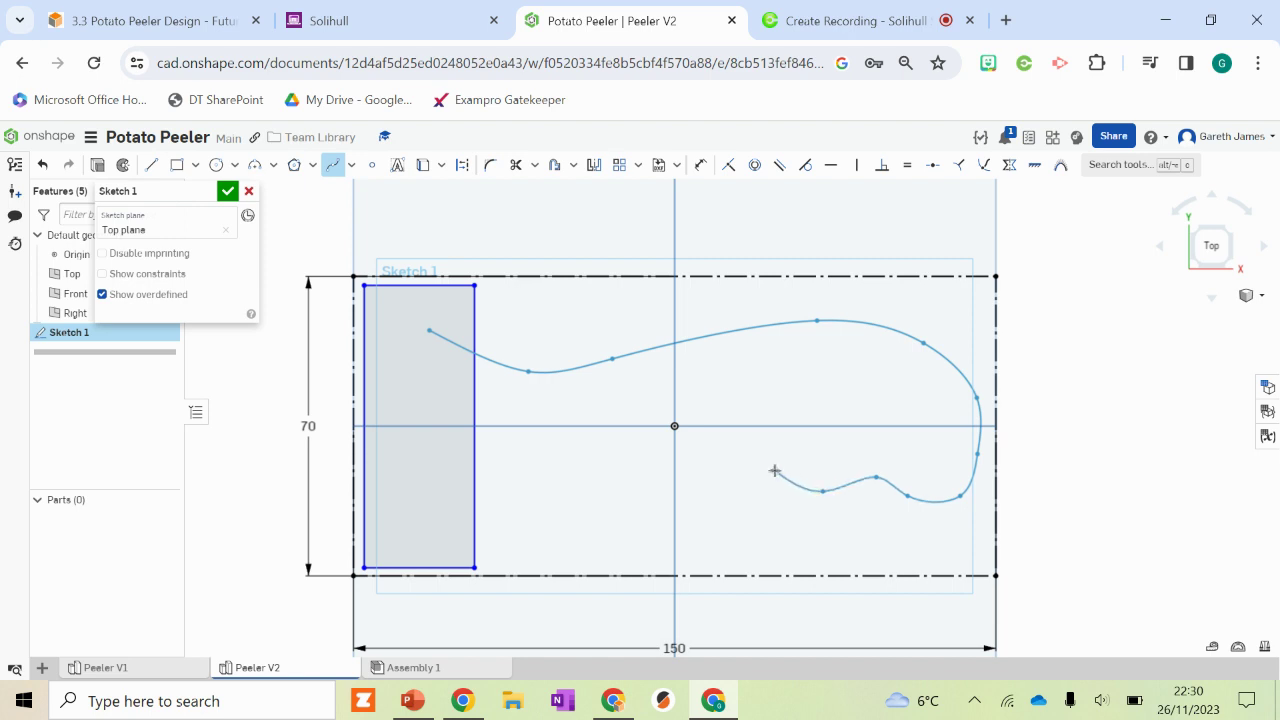
{"action": "left_click", "coordinate": [769, 469]}
{"action": "left_click", "coordinate": [720, 487]}
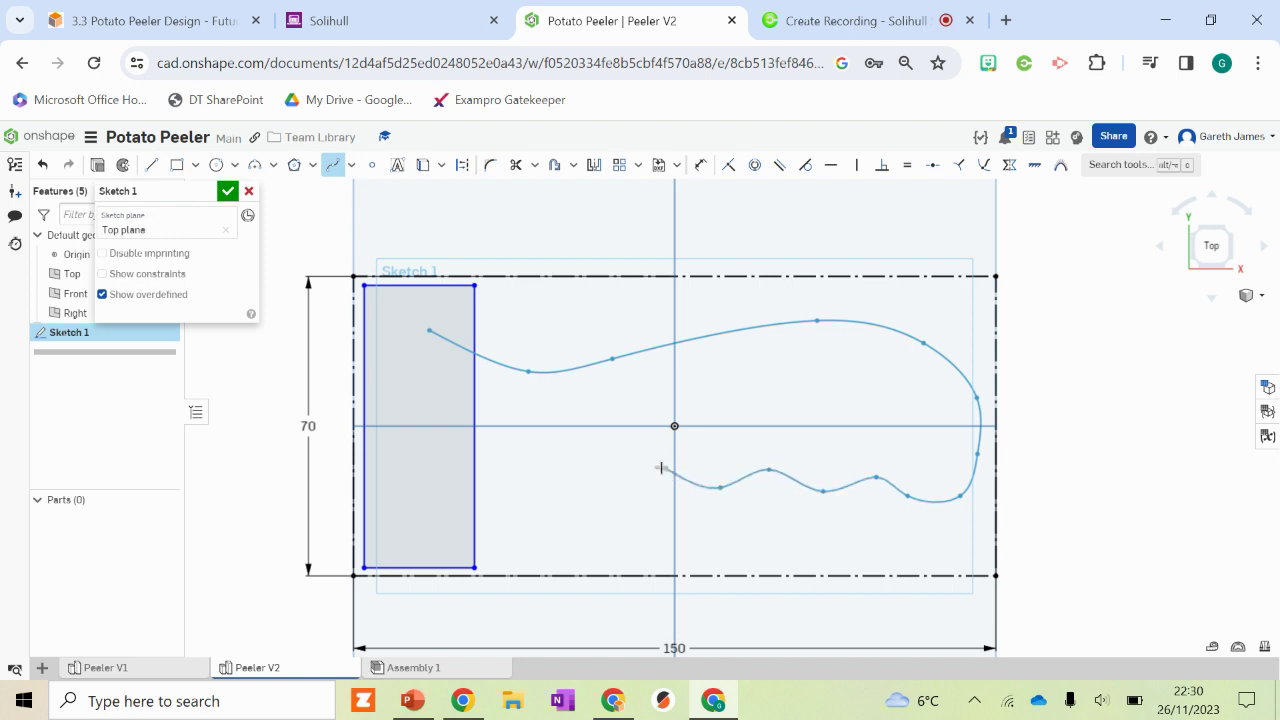
{"action": "left_click", "coordinate": [660, 467]}
{"action": "left_click", "coordinate": [604, 485]}
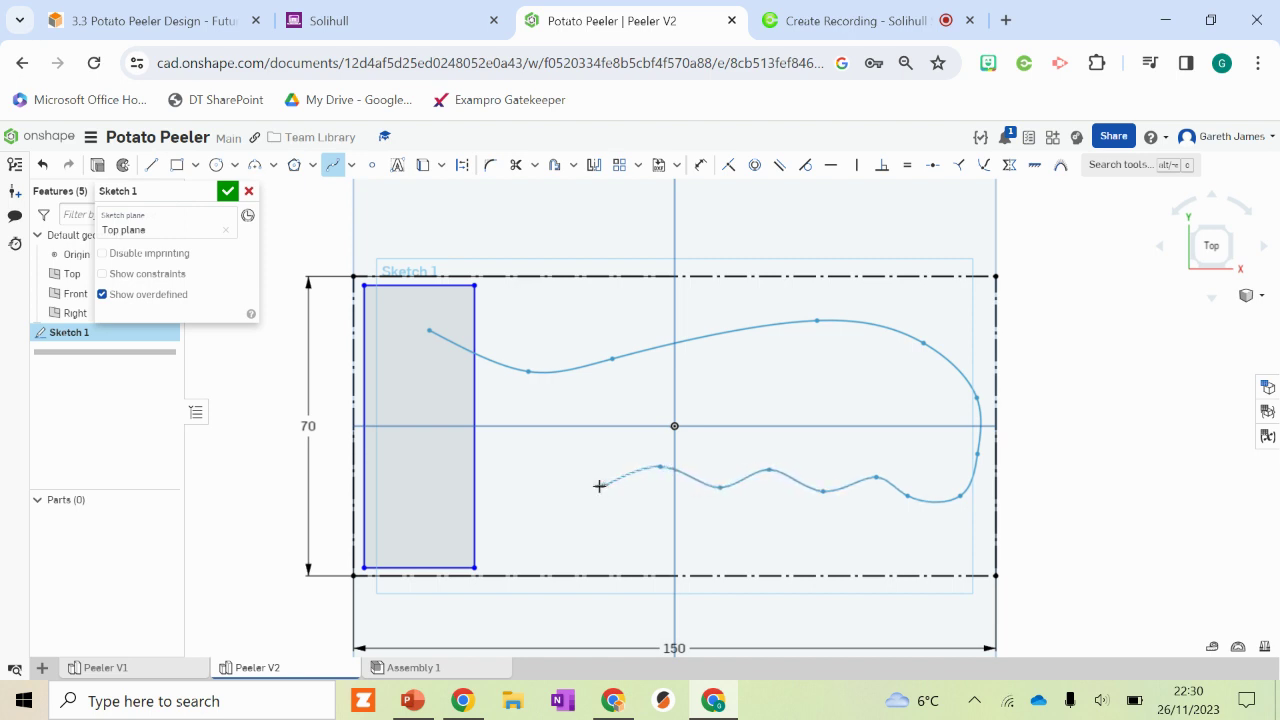
{"action": "left_click", "coordinate": [551, 464]}
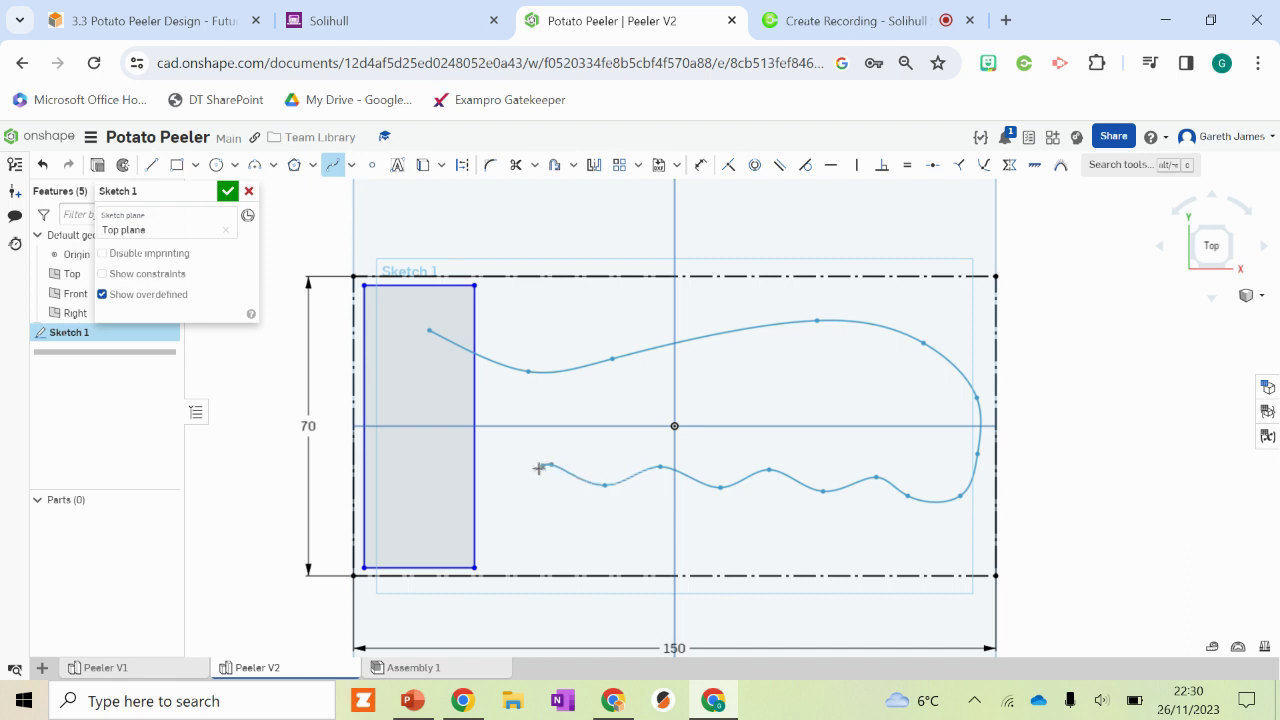
{"action": "double_click", "coordinate": [433, 492]}
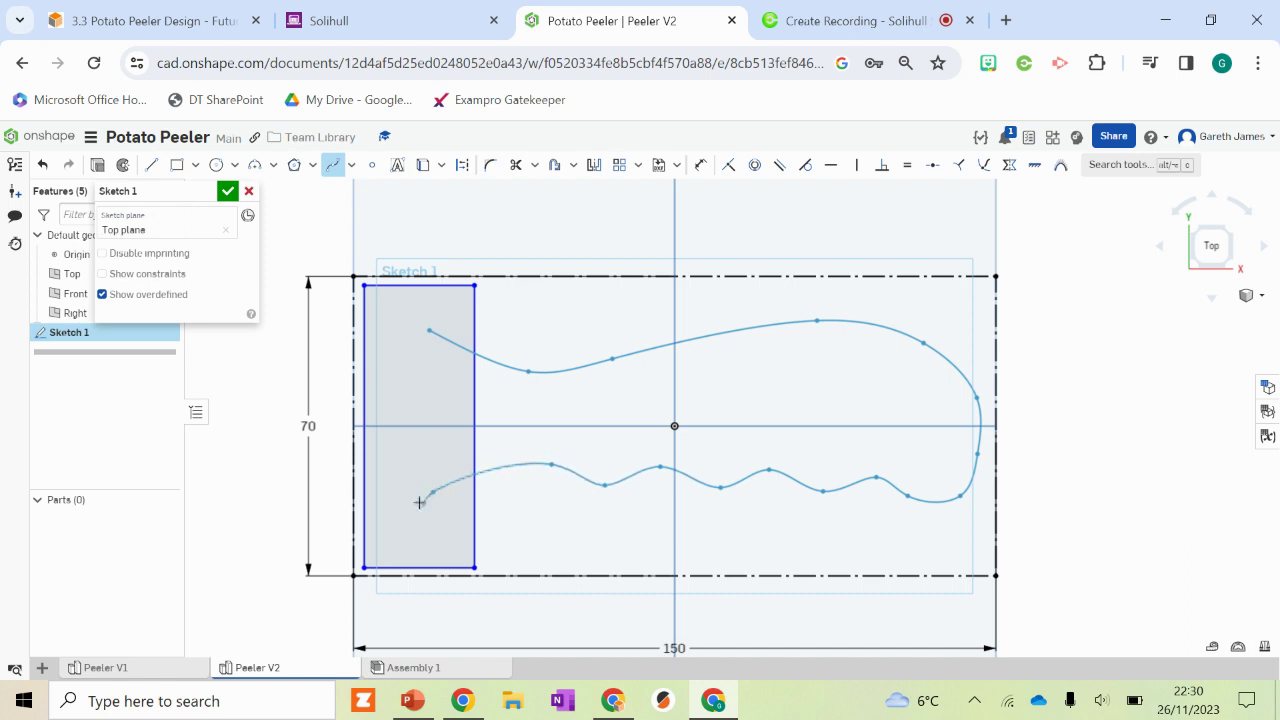
{"action": "key", "text": "Escape"}
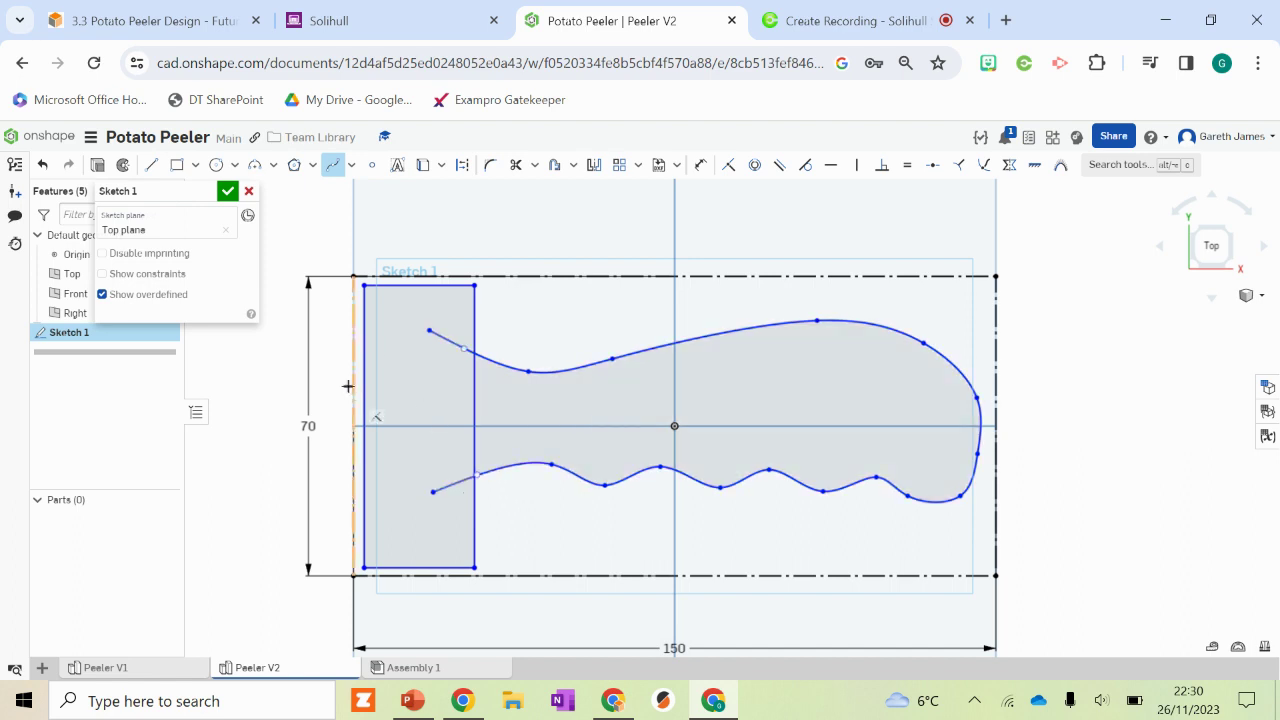
- Trim the spline ends inside the head rectangle and the rectangle's edge between them, merging head and handle into one outline
{"action": "left_click", "coordinate": [516, 164]}
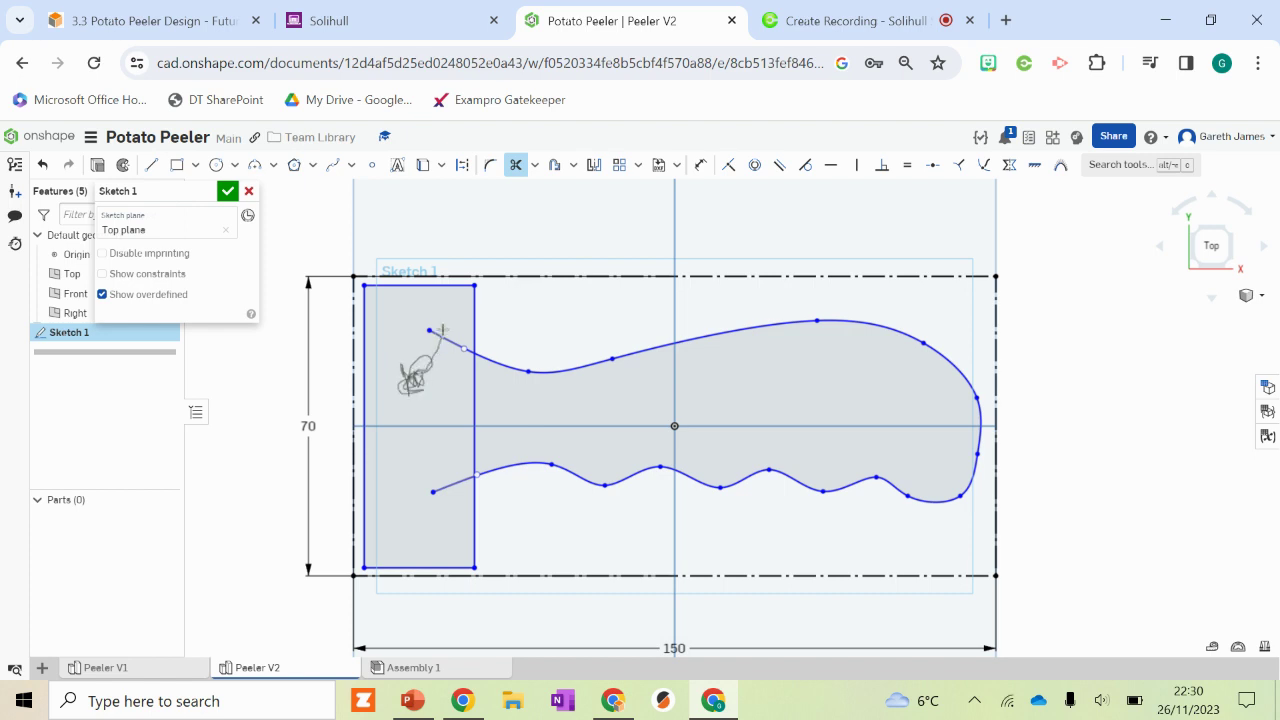
{"action": "mouse_move", "coordinate": [441, 329]}
{"action": "left_mouse_down"}
{"action": "mouse_move", "coordinate": [450, 370]}
{"action": "mouse_move", "coordinate": [505, 405]}
{"action": "left_mouse_up"}
{"action": "mouse_move", "coordinate": [443, 447]}
{"action": "left_mouse_down"}
{"action": "mouse_move", "coordinate": [454, 491]}
{"action": "mouse_move", "coordinate": [470, 487]}
{"action": "left_mouse_up"}
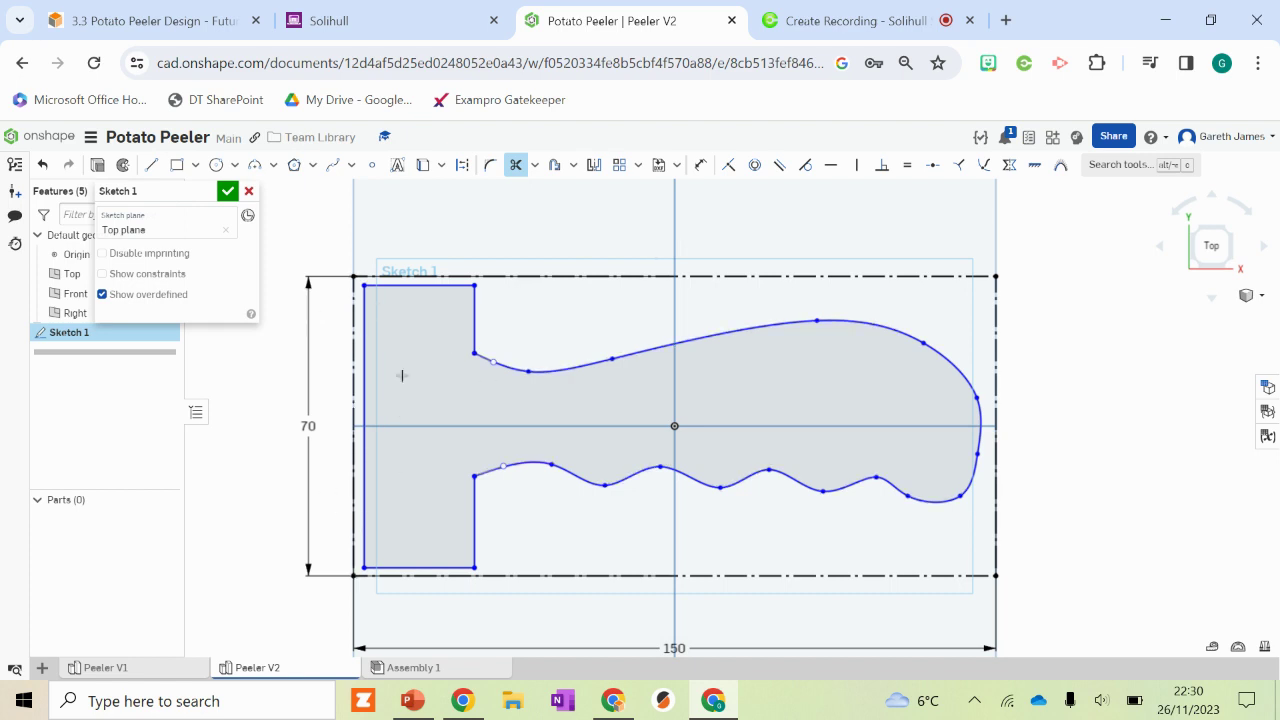
- Draw a three-point arc of about R25 from the head's left edge, bulging into the head, for the blade opening
{"action": "left_click", "coordinate": [256, 167]}
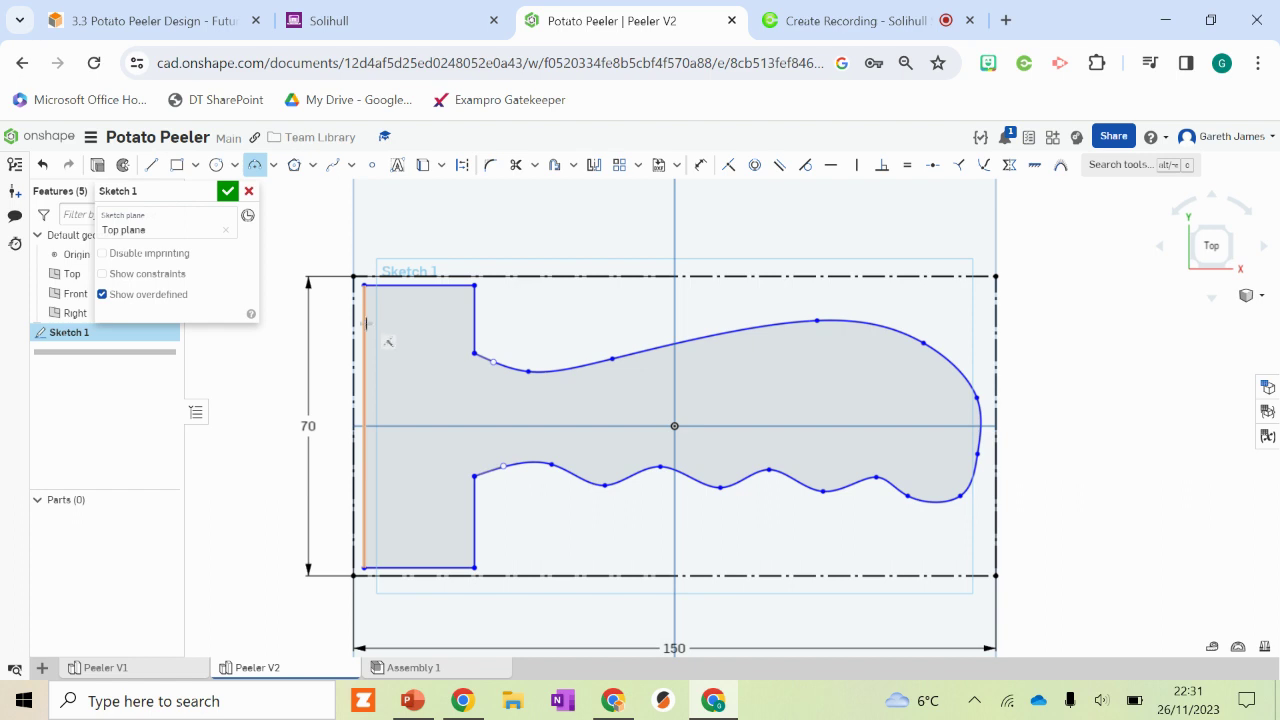
{"action": "left_click", "coordinate": [365, 320]}
{"action": "left_click", "coordinate": [378, 464]}
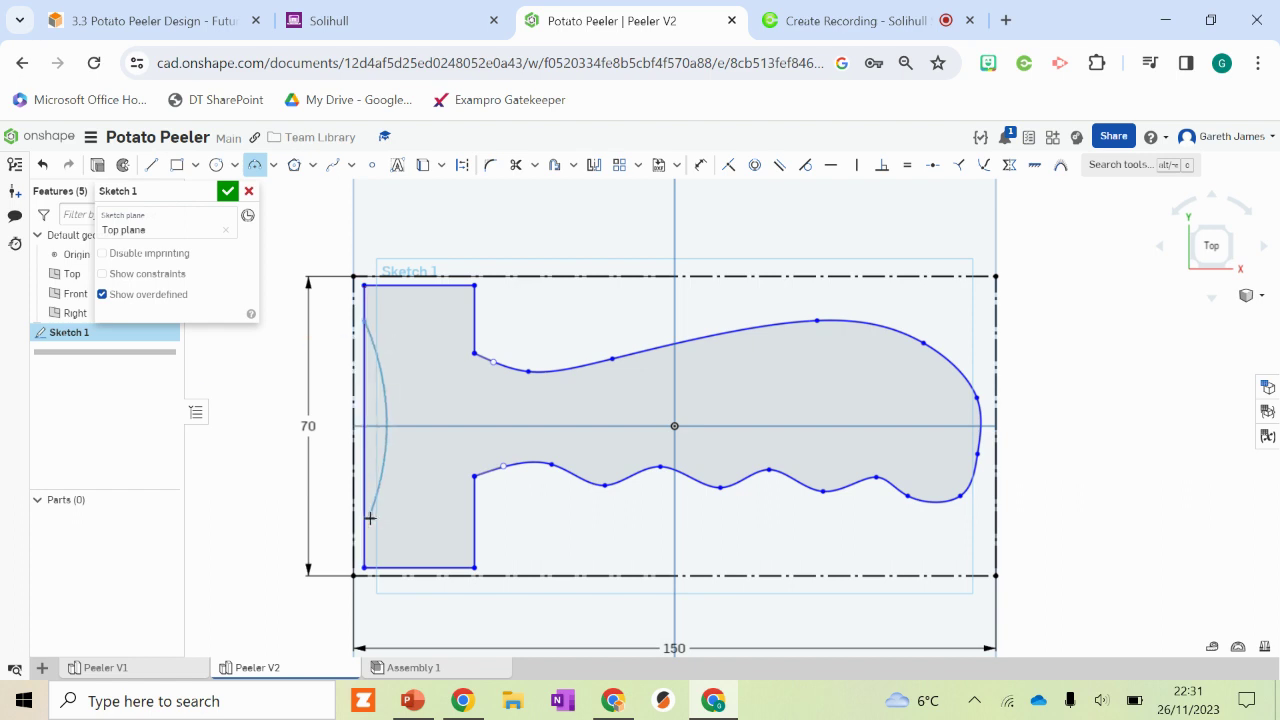
{"action": "left_click", "coordinate": [365, 522]}
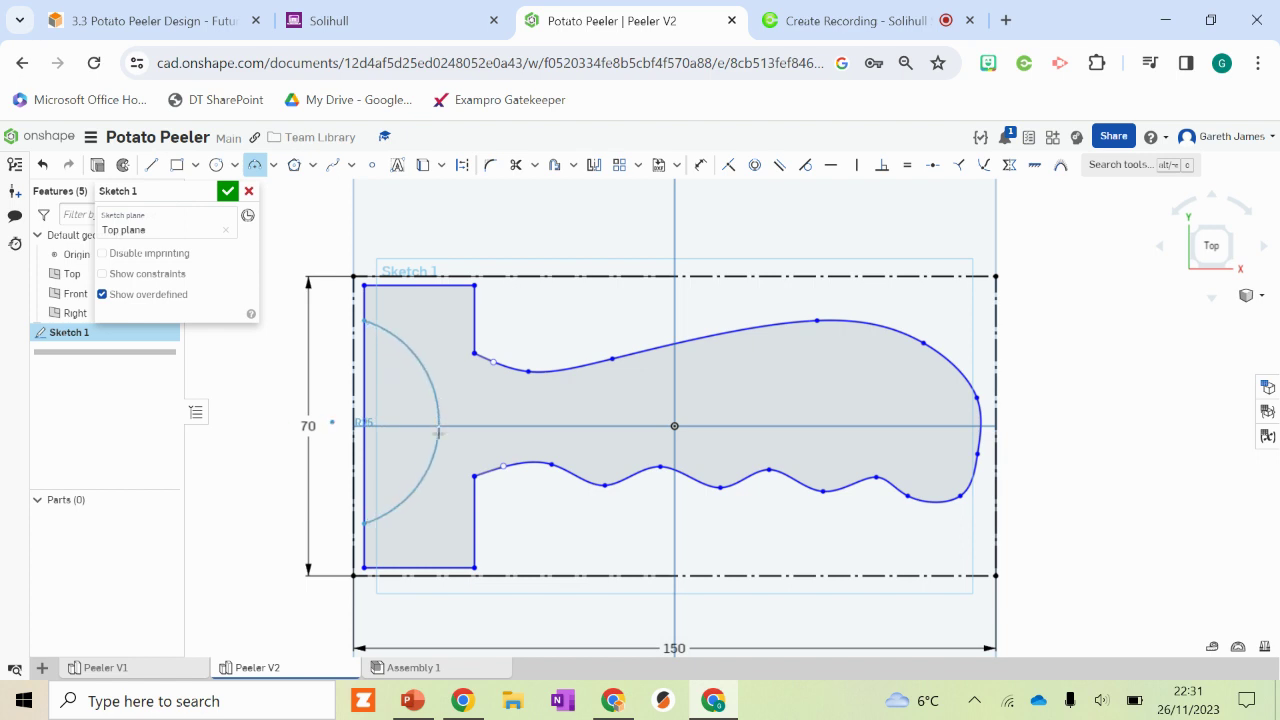
{"action": "left_click", "coordinate": [438, 449]}
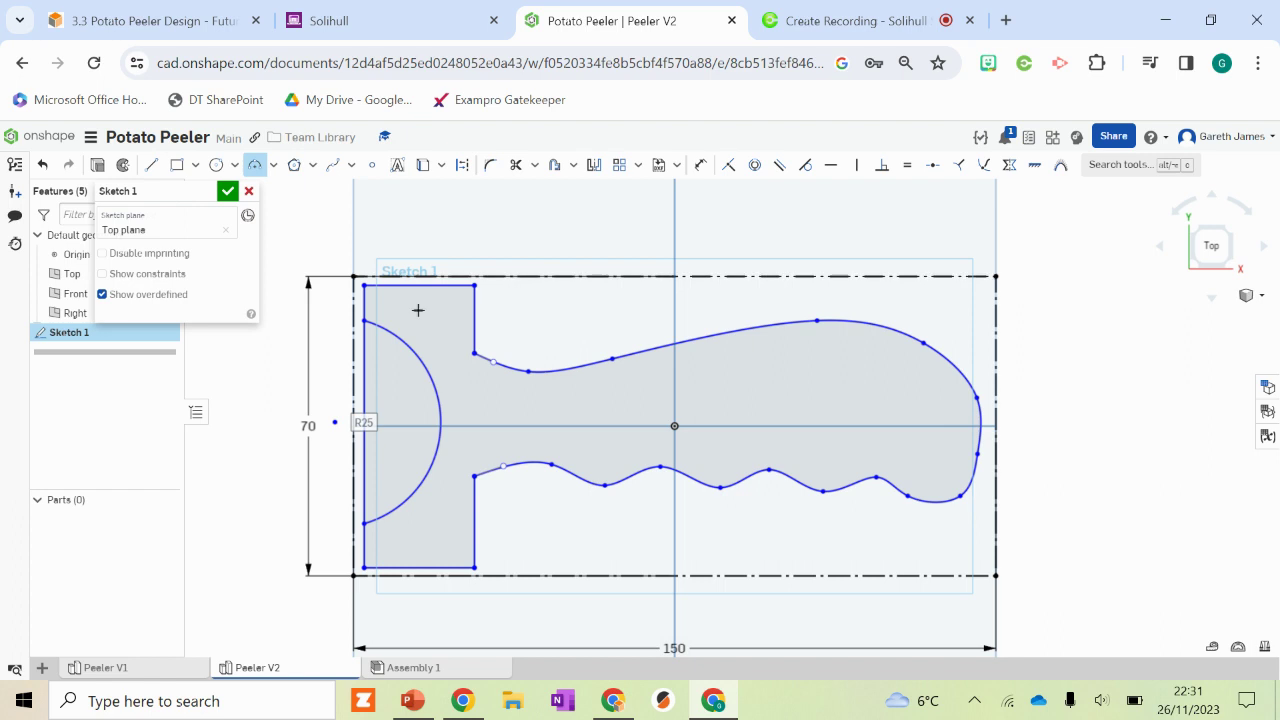
- Trim the head's outer edge across the blade opening and fillet the head's upper handle-side corner with a 7.5 mm radius
{"action": "left_click", "coordinate": [514, 168]}
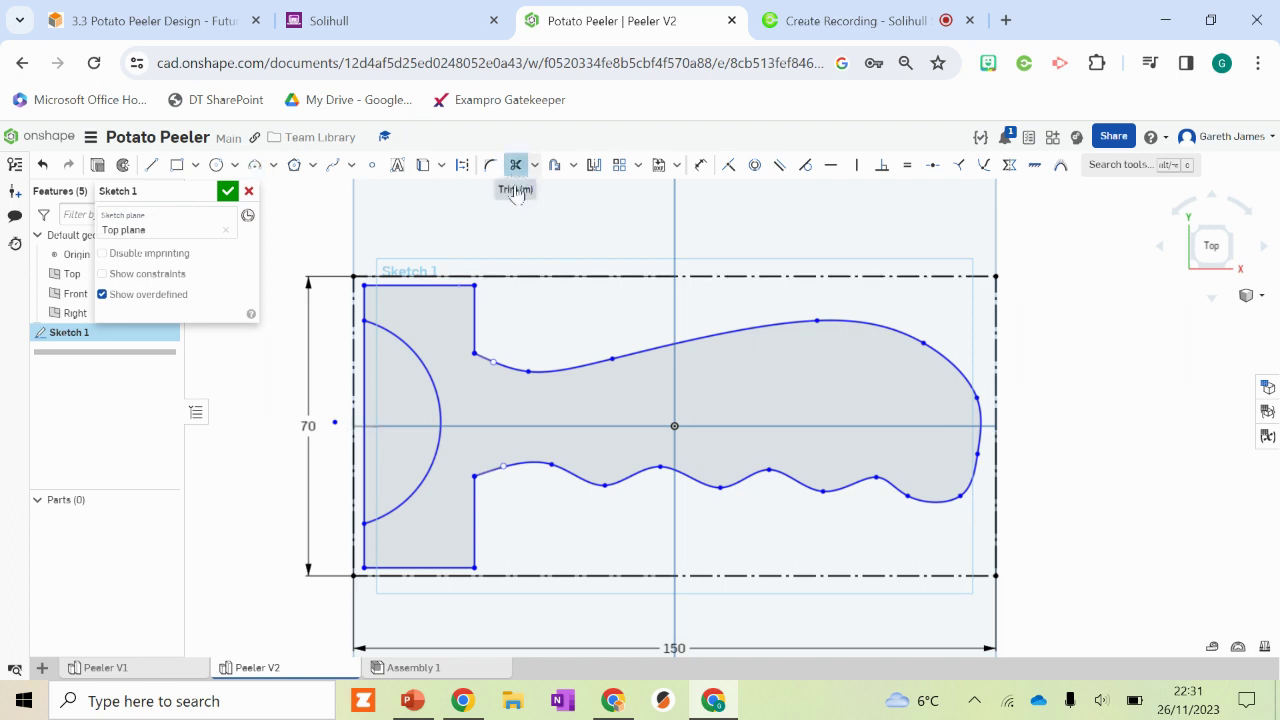
{"action": "left_click", "coordinate": [365, 378]}
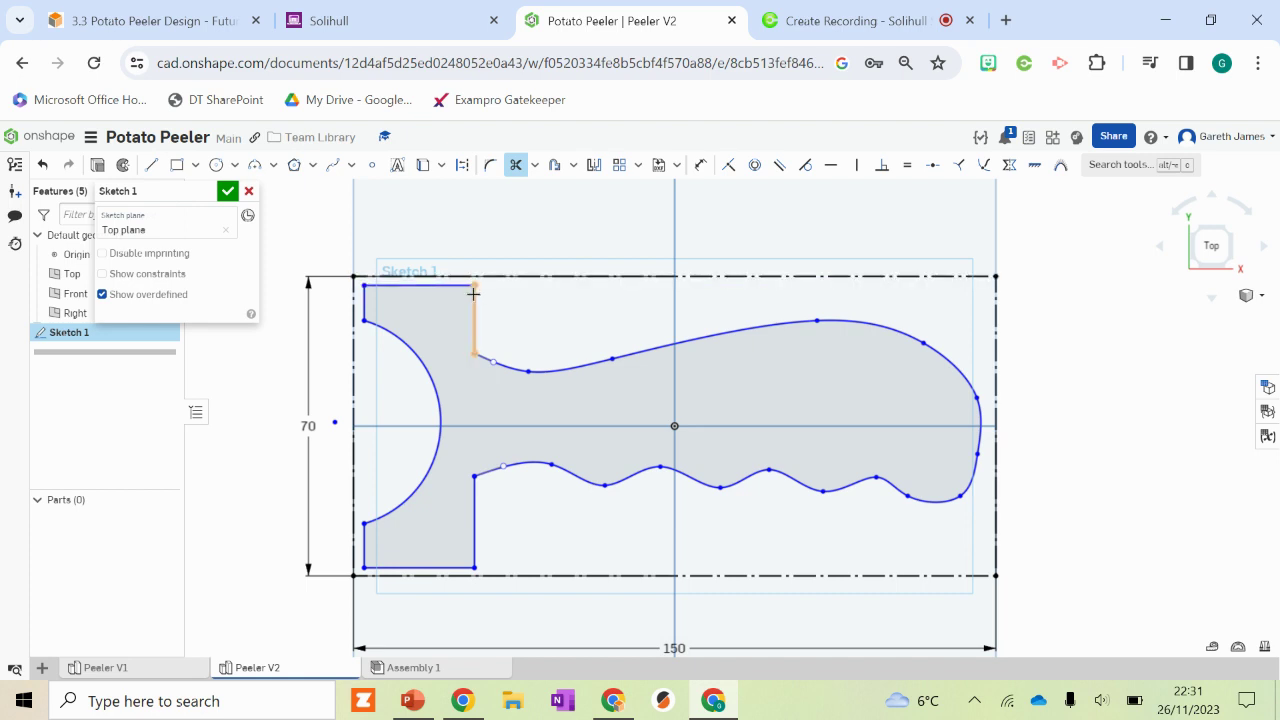
{"action": "left_click", "coordinate": [491, 166]}
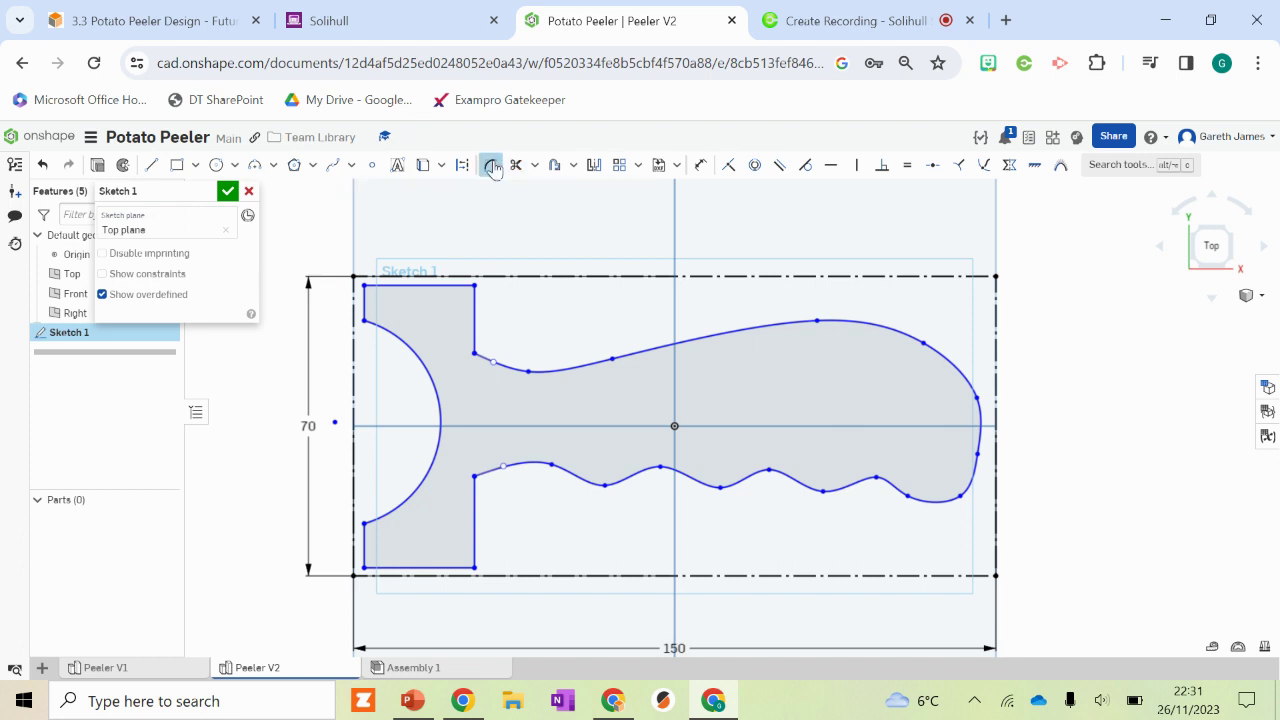
{"action": "left_click", "coordinate": [475, 316]}
{"action": "left_click", "coordinate": [455, 287]}
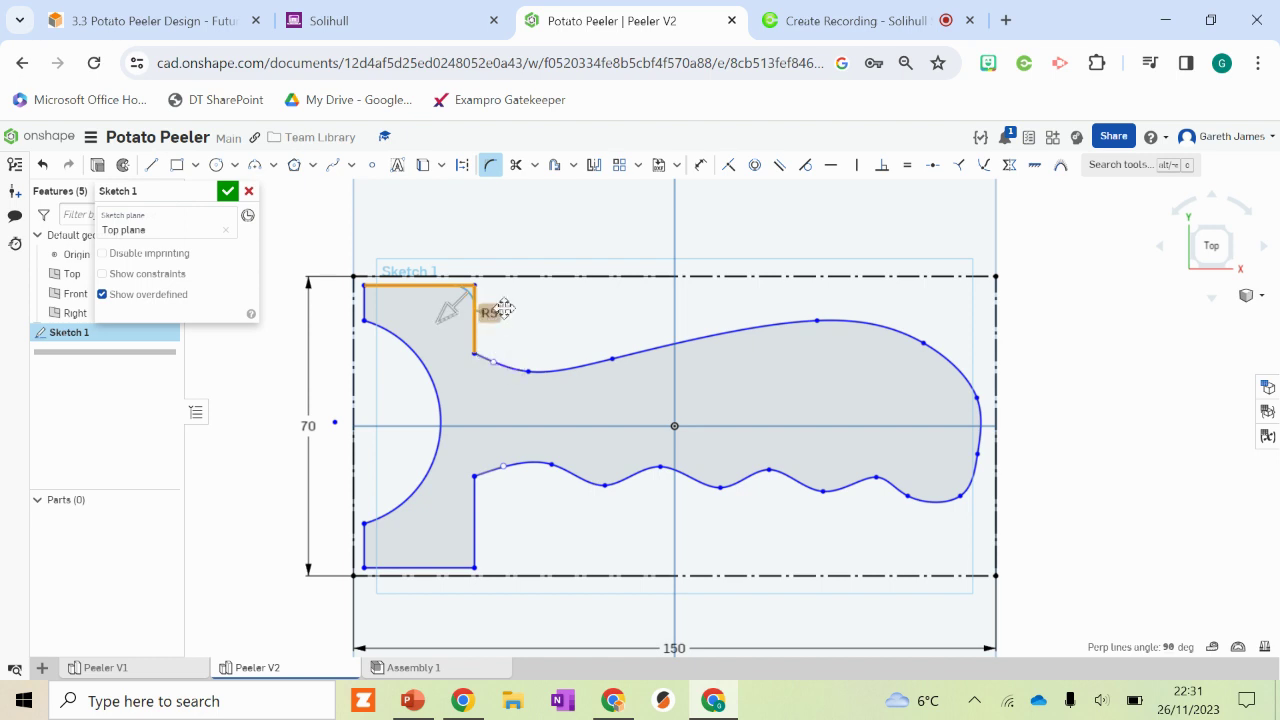
{"action": "mouse_move", "coordinate": [437, 320]}
{"action": "left_mouse_down"}
{"action": "mouse_move", "coordinate": [409, 380]}
{"action": "mouse_move", "coordinate": [480, 329]}
{"action": "mouse_move", "coordinate": [477, 316]}
{"action": "mouse_move", "coordinate": [446, 324]}
{"action": "left_mouse_up"}
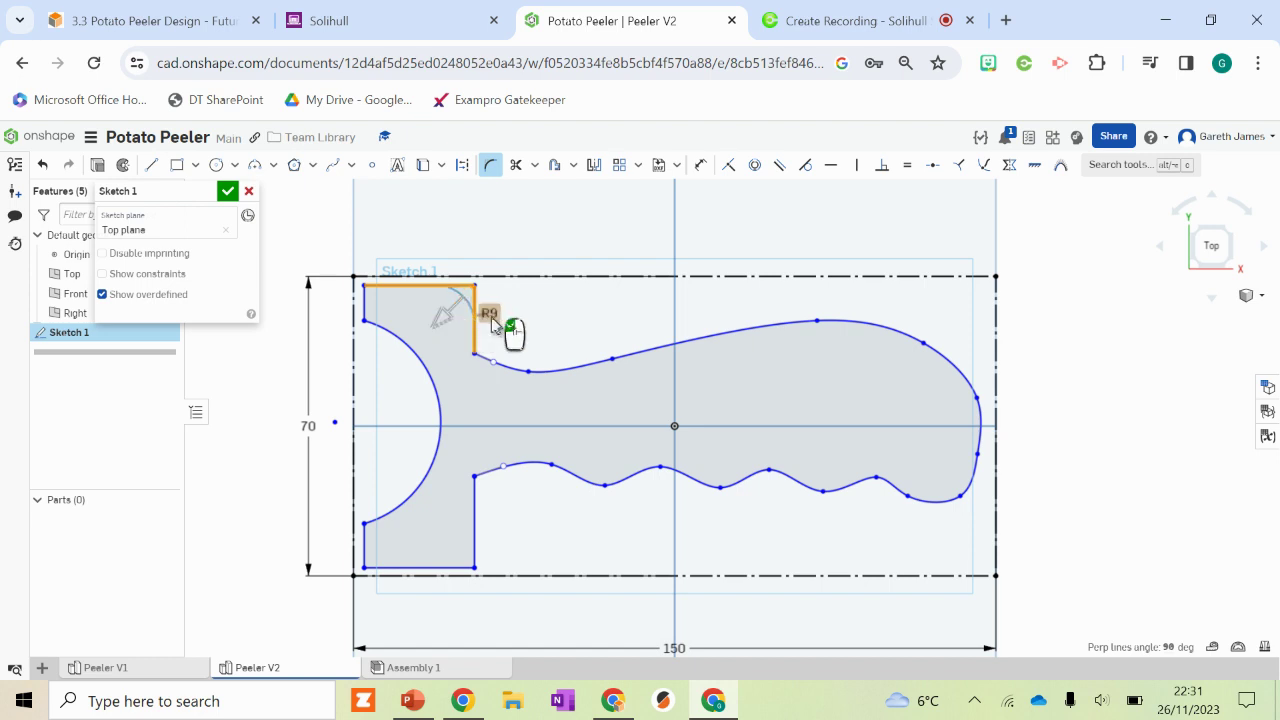
{"action": "double_click", "coordinate": [491, 313]}
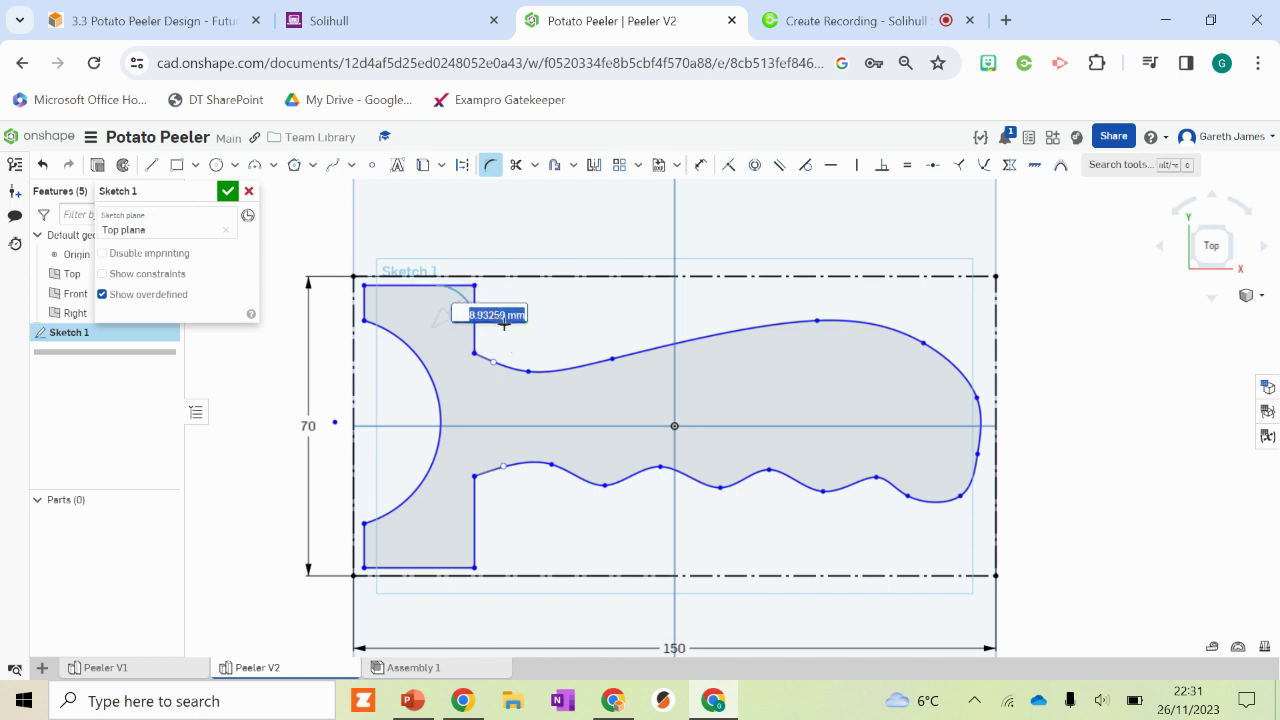
{"action": "type", "text": "7"}
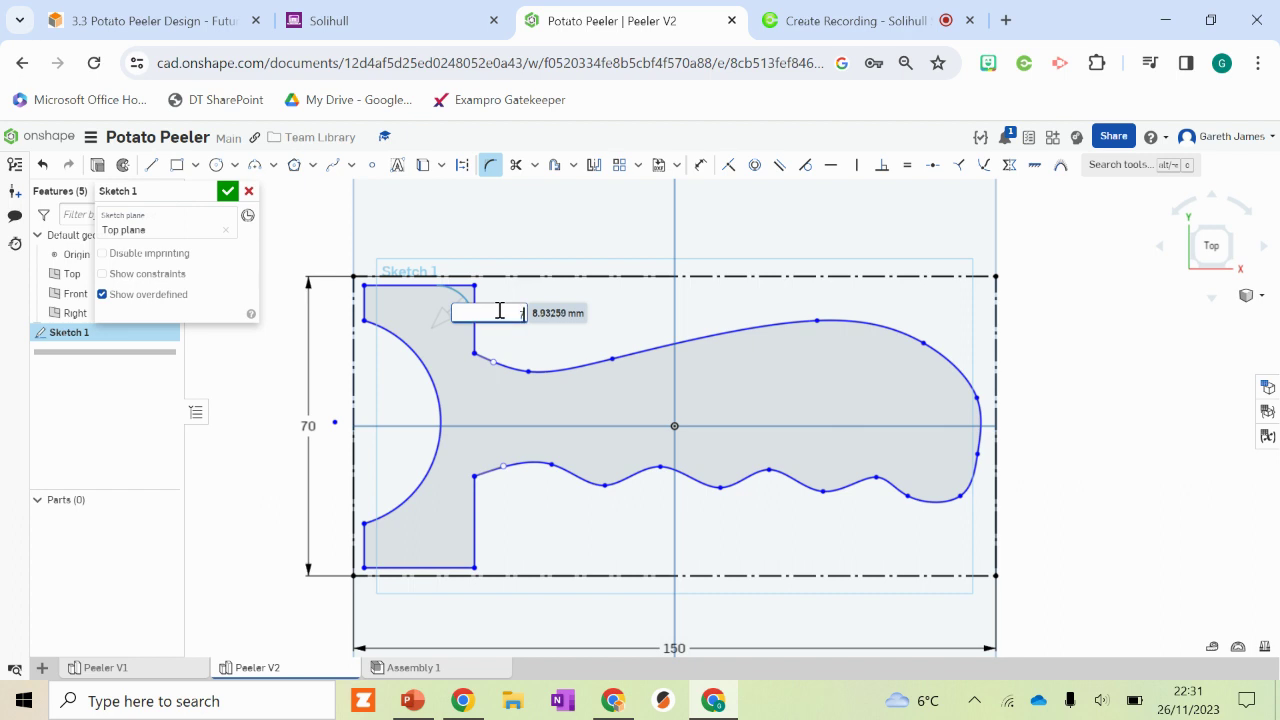
{"action": "type", "text": ".5"}
{"action": "key", "text": "Return"}
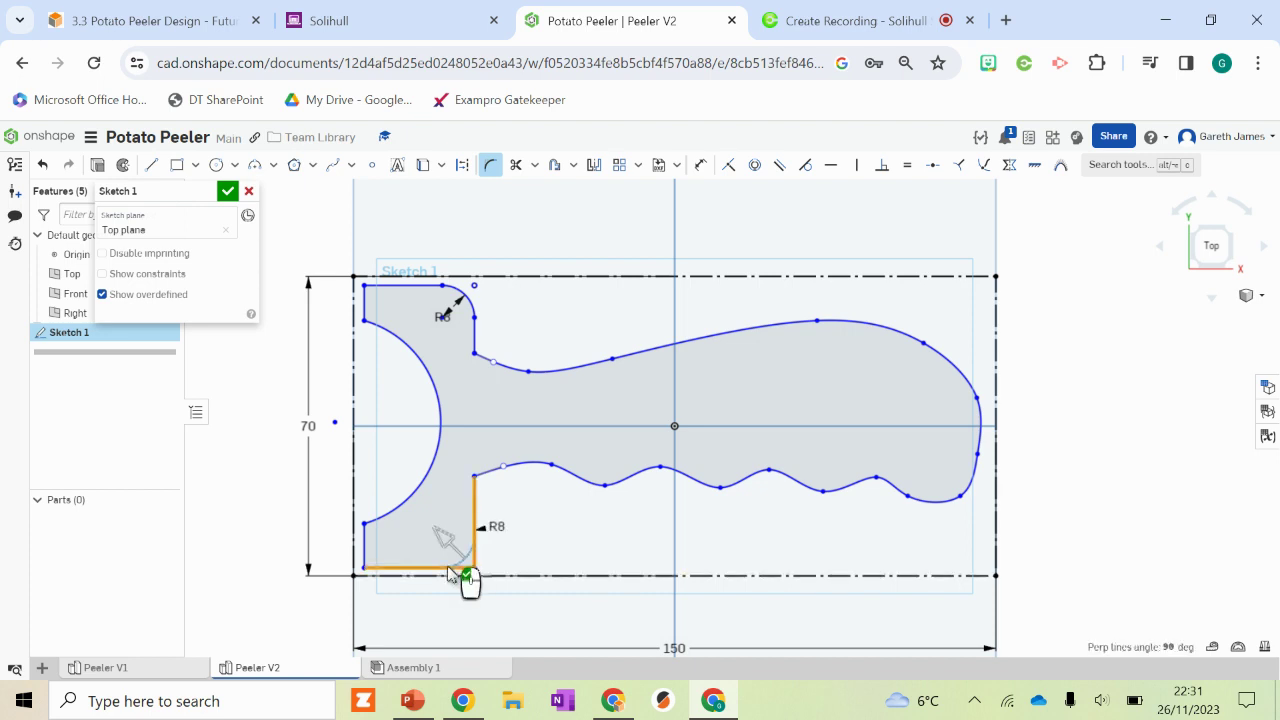
- Fillet the head's two outer corners and its lower handle-side corner with the same 7.5 mm radius
{"action": "left_click", "coordinate": [500, 527]}
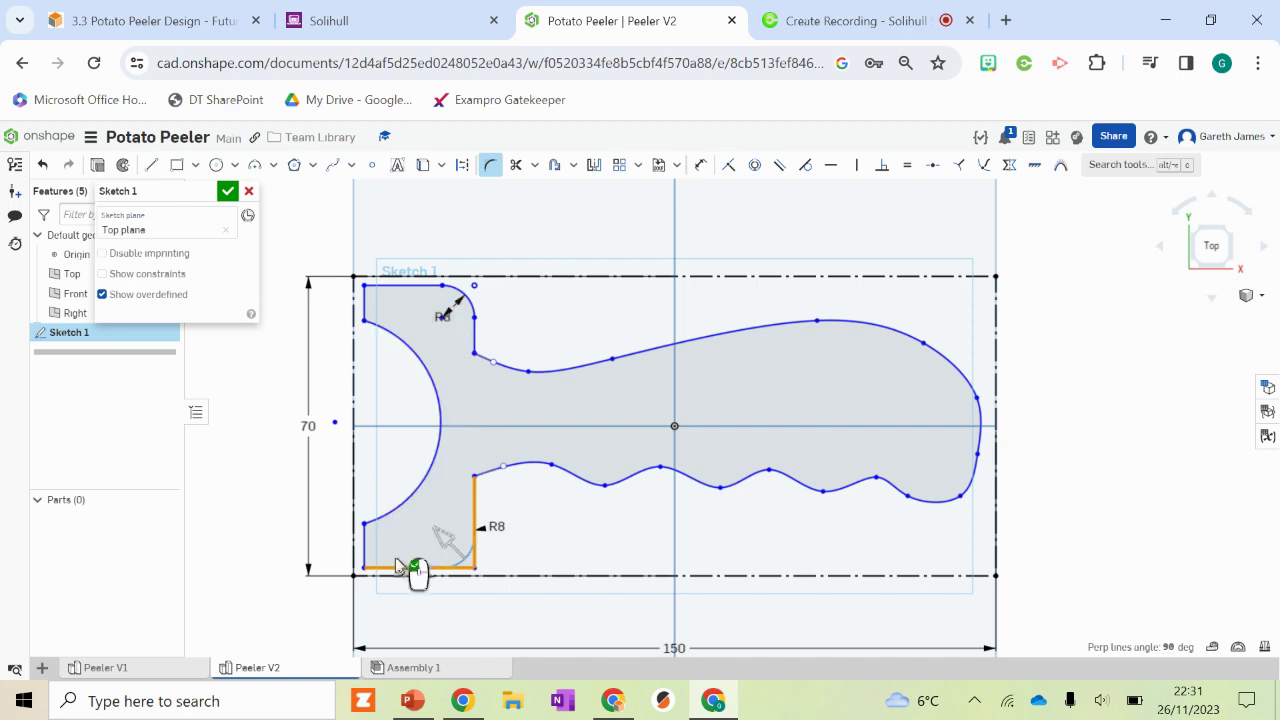
{"action": "left_click", "coordinate": [390, 287]}
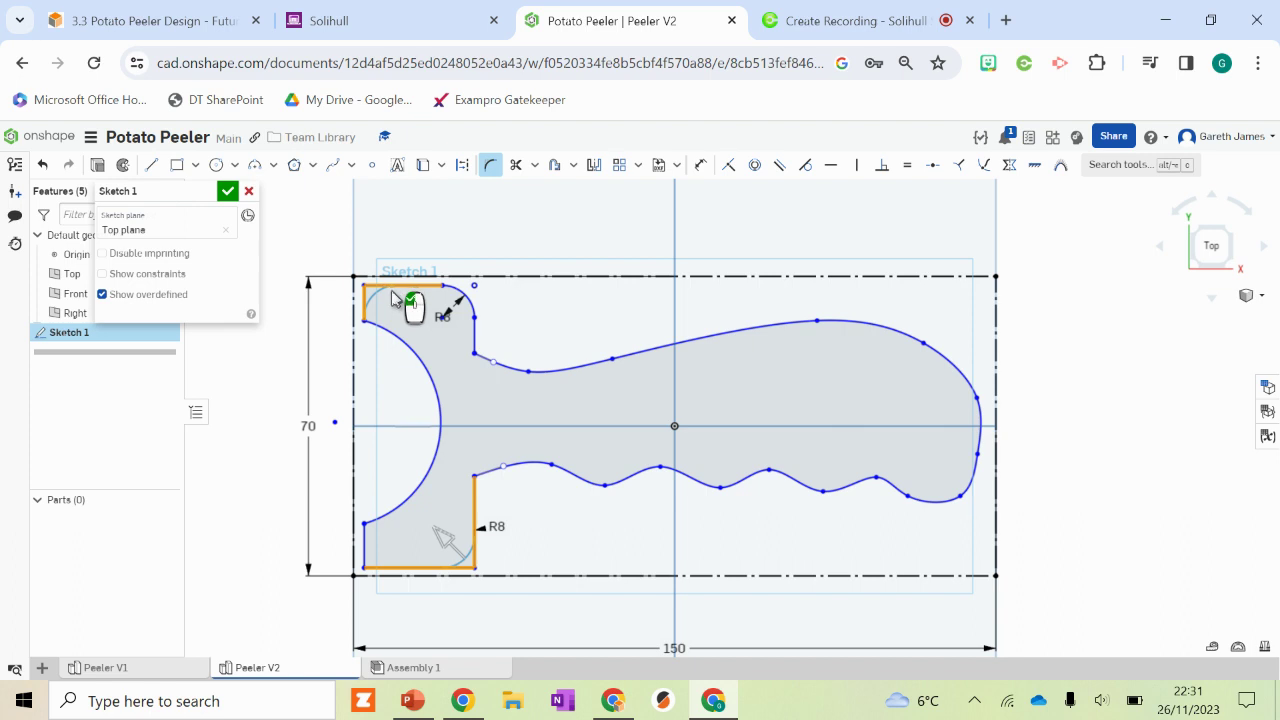
{"action": "left_click", "coordinate": [388, 562]}
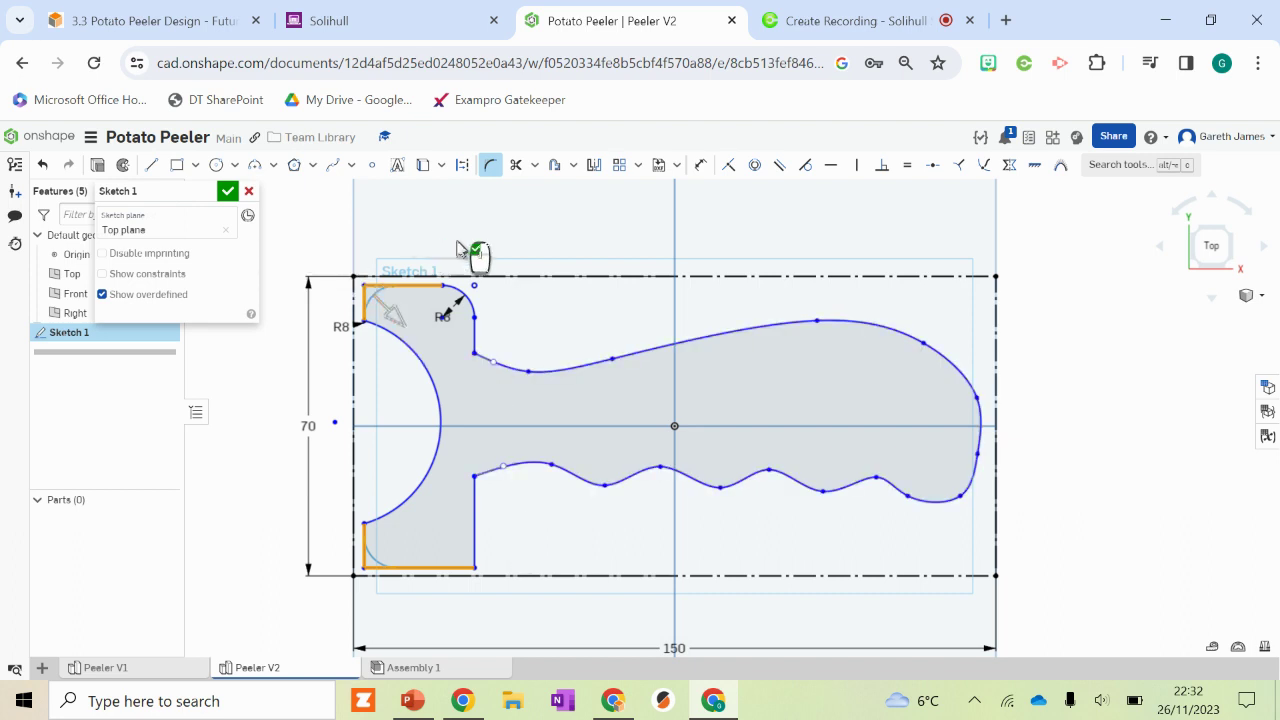
{"action": "key", "text": "Return"}
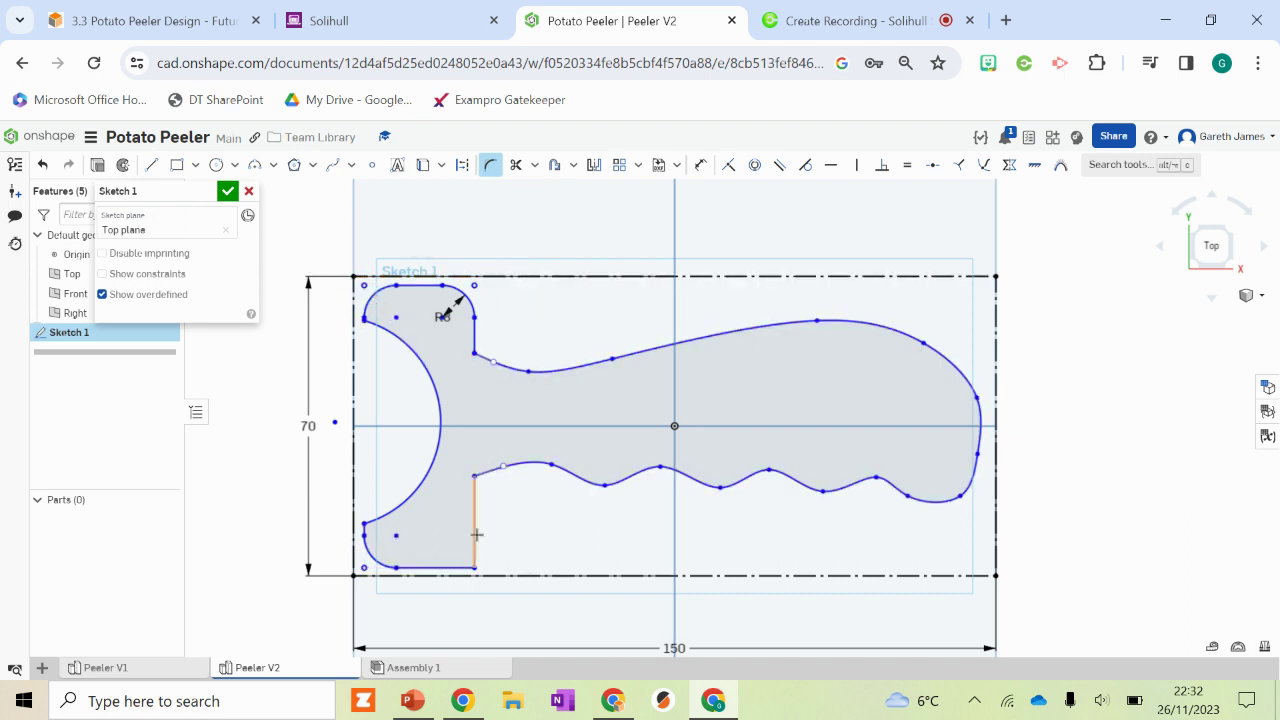
{"action": "left_click", "coordinate": [474, 566]}
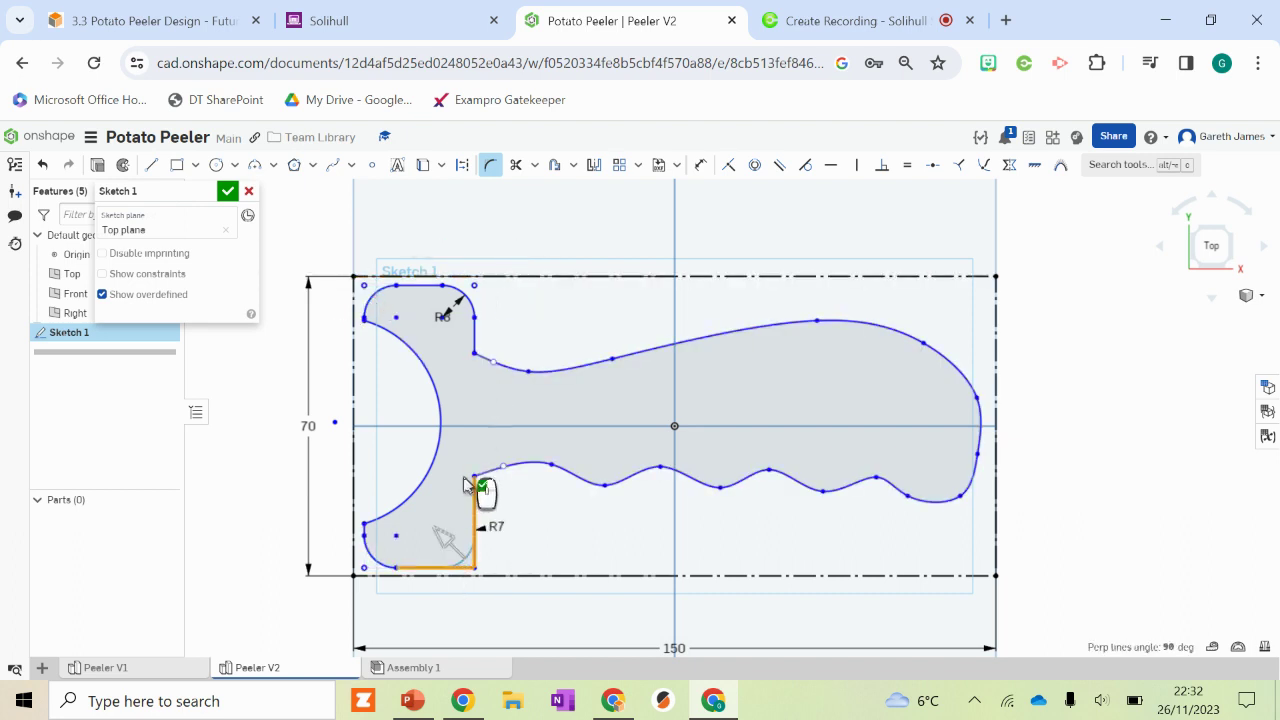
{"action": "left_click", "coordinate": [474, 540]}
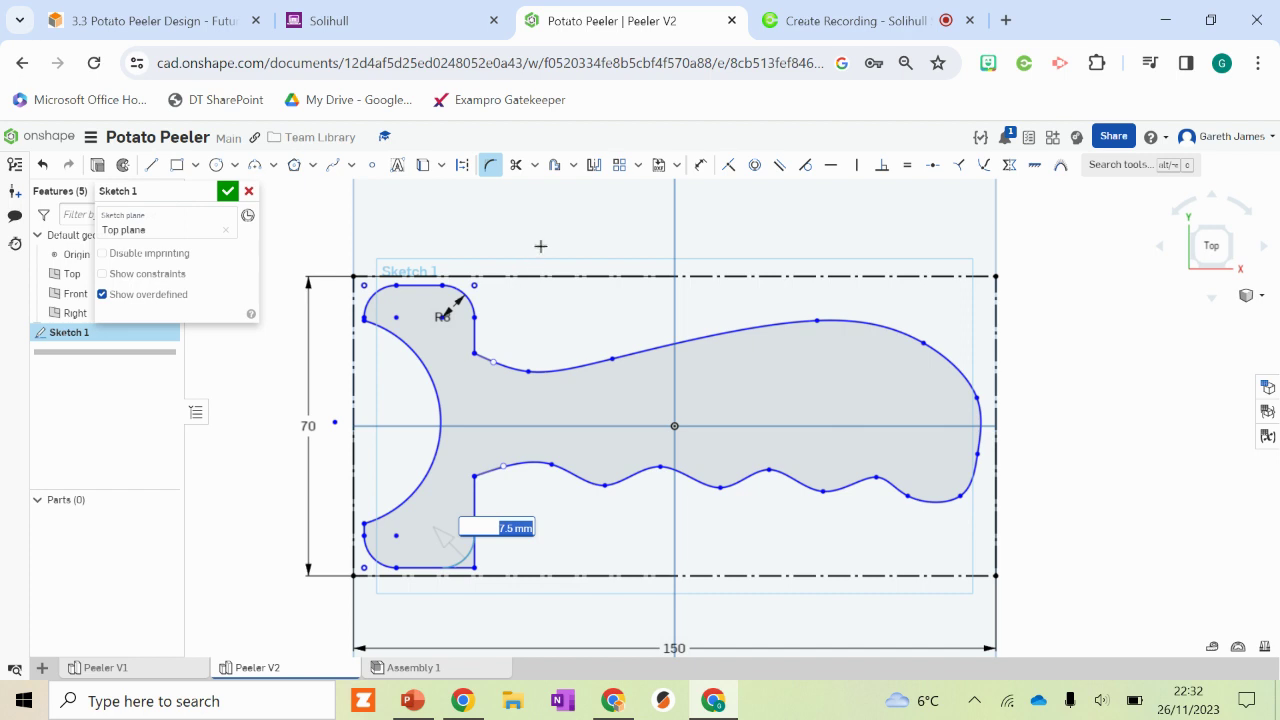
{"action": "key", "text": "Return"}
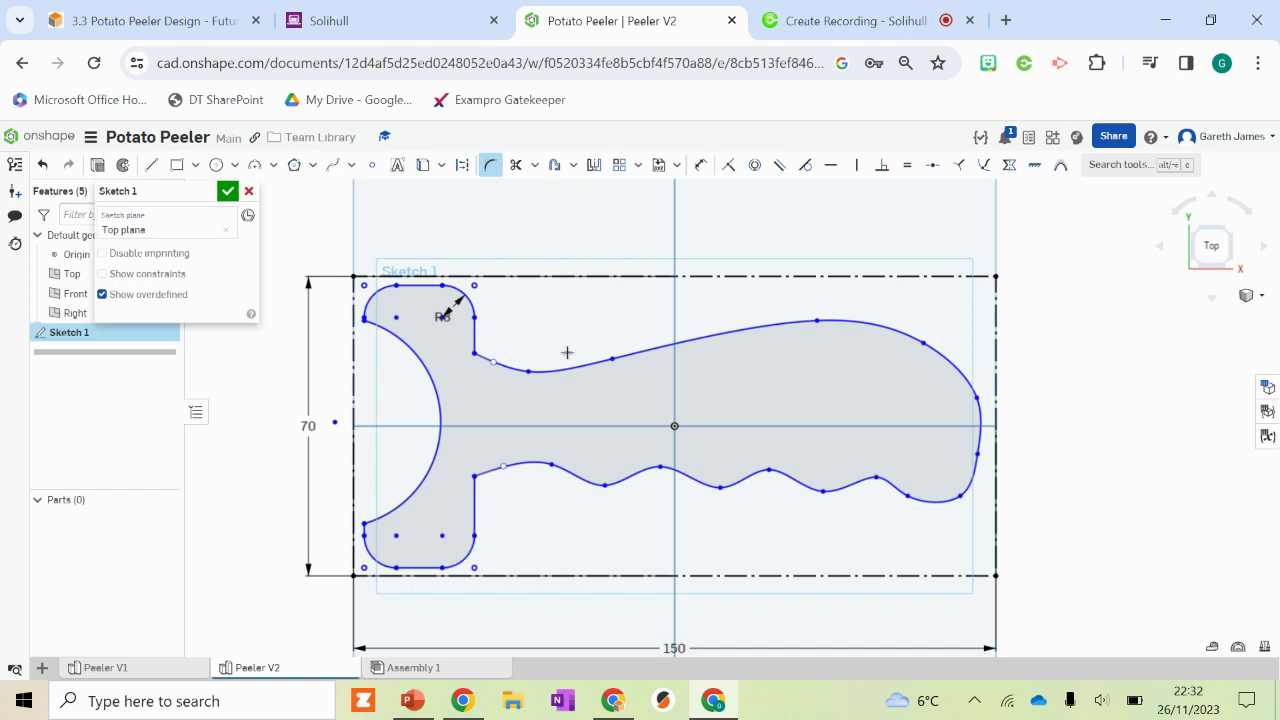
- Extrude the closed peeler outline upward as a new solid with a blind depth of 20 mm
{"action": "scroll", "coordinate": [360, 320], "scroll_direction": "up", "scroll_amount": 5}
{"action": "scroll", "coordinate": [543, 371], "scroll_direction": "down", "scroll_amount": 5}
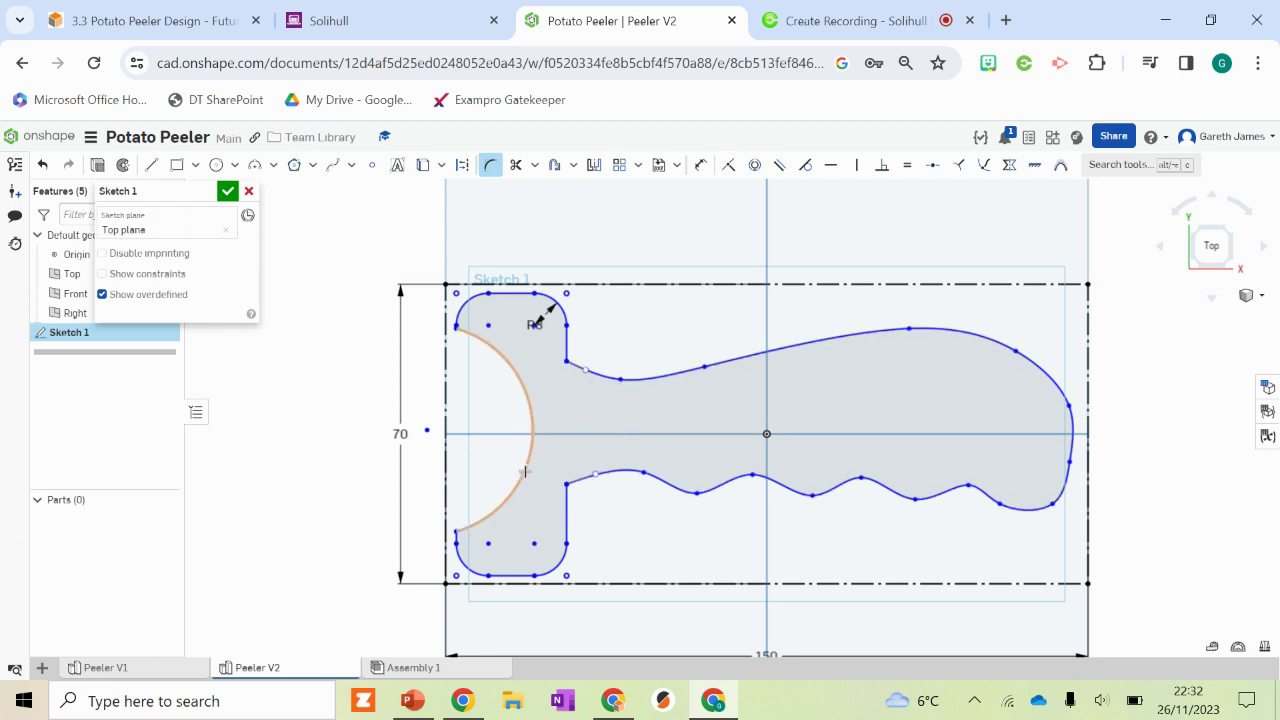
{"action": "mouse_move", "coordinate": [526, 404]}
{"action": "right_mouse_down"}
{"action": "mouse_move", "coordinate": [520, 435]}
{"action": "mouse_move", "coordinate": [498, 402]}
{"action": "right_mouse_up"}
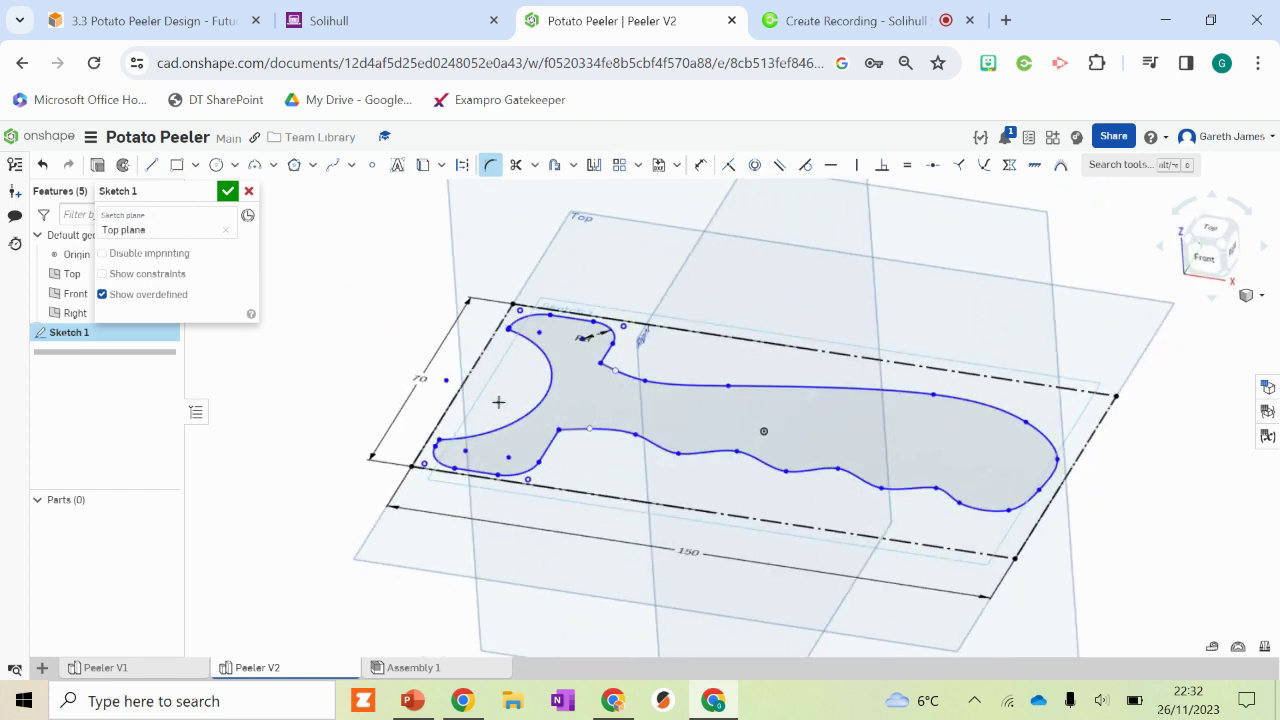
{"action": "left_click", "coordinate": [97, 167]}
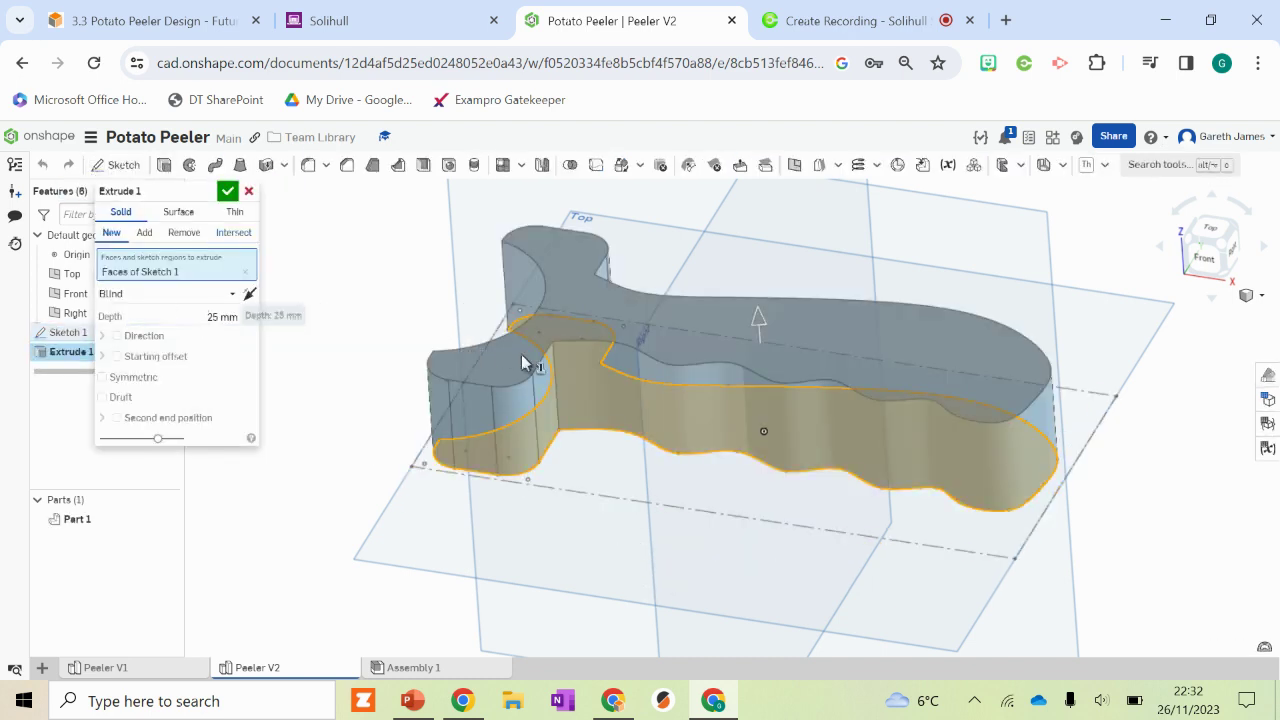
{"action": "mouse_move", "coordinate": [760, 364]}
{"action": "left_mouse_down"}
{"action": "mouse_move", "coordinate": [766, 389]}
{"action": "mouse_move", "coordinate": [760, 330]}
{"action": "mouse_move", "coordinate": [771, 343]}
{"action": "left_mouse_up"}
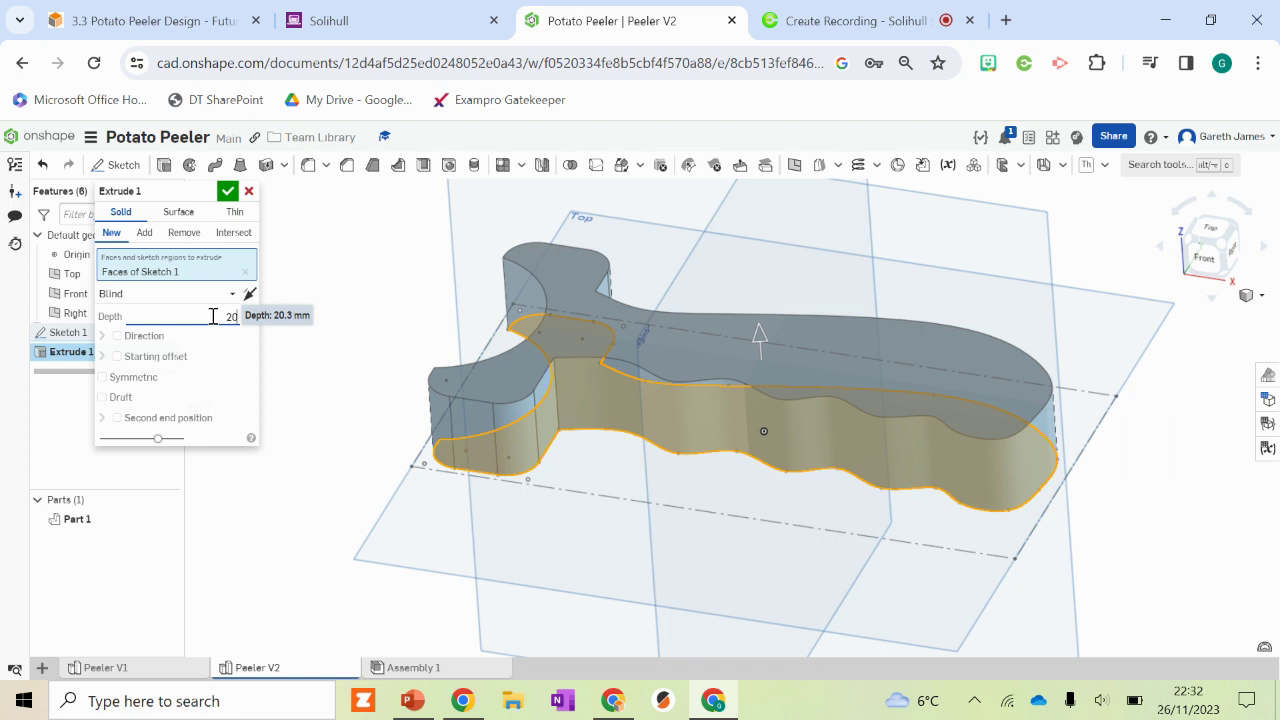
{"action": "left_click", "coordinate": [213, 316]}
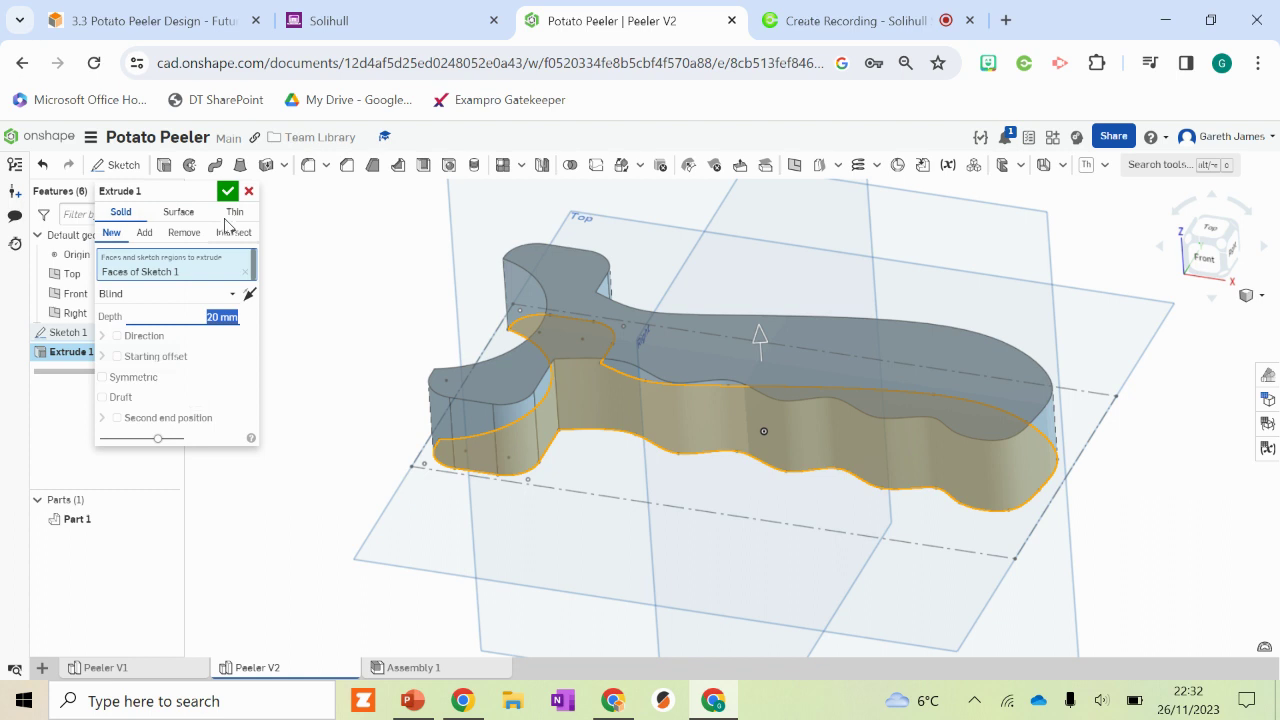
{"action": "left_click", "coordinate": [228, 191]}
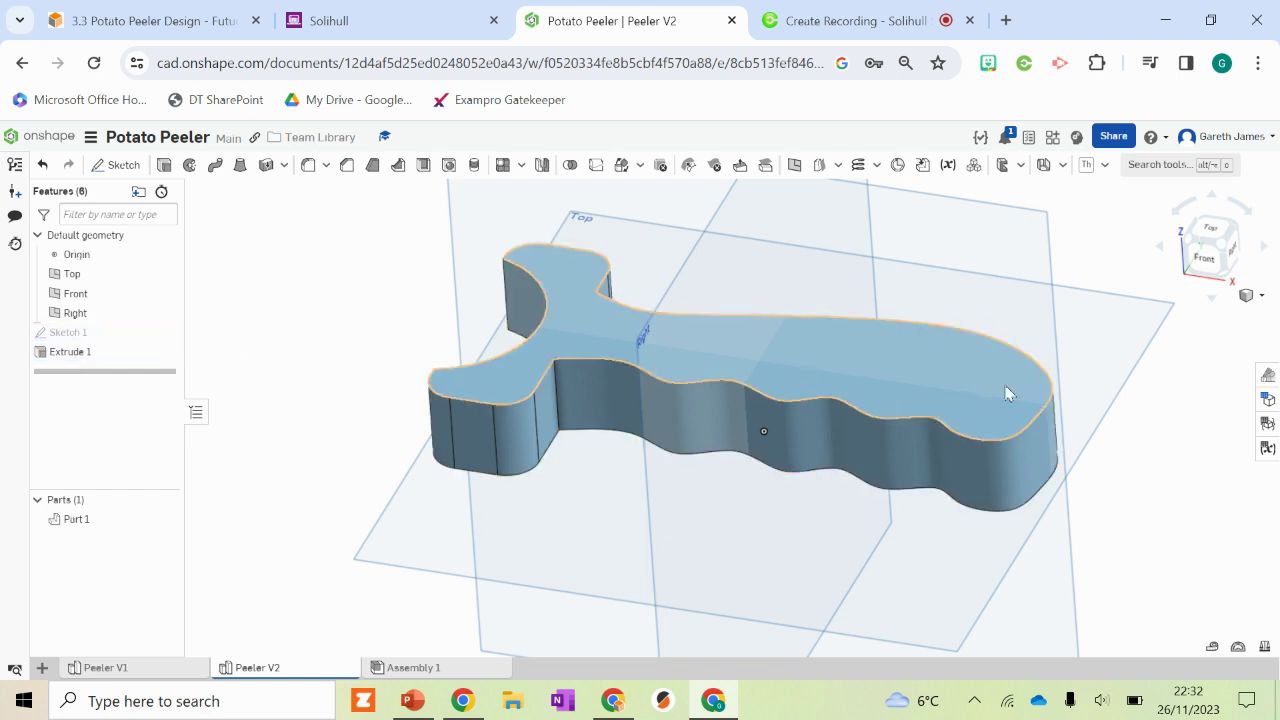
- Start a sketch on the peeler's top face and draw a 10 mm diameter circle on the horizontal axis near the handle's rounded end
{"action": "left_click", "coordinate": [848, 376]}
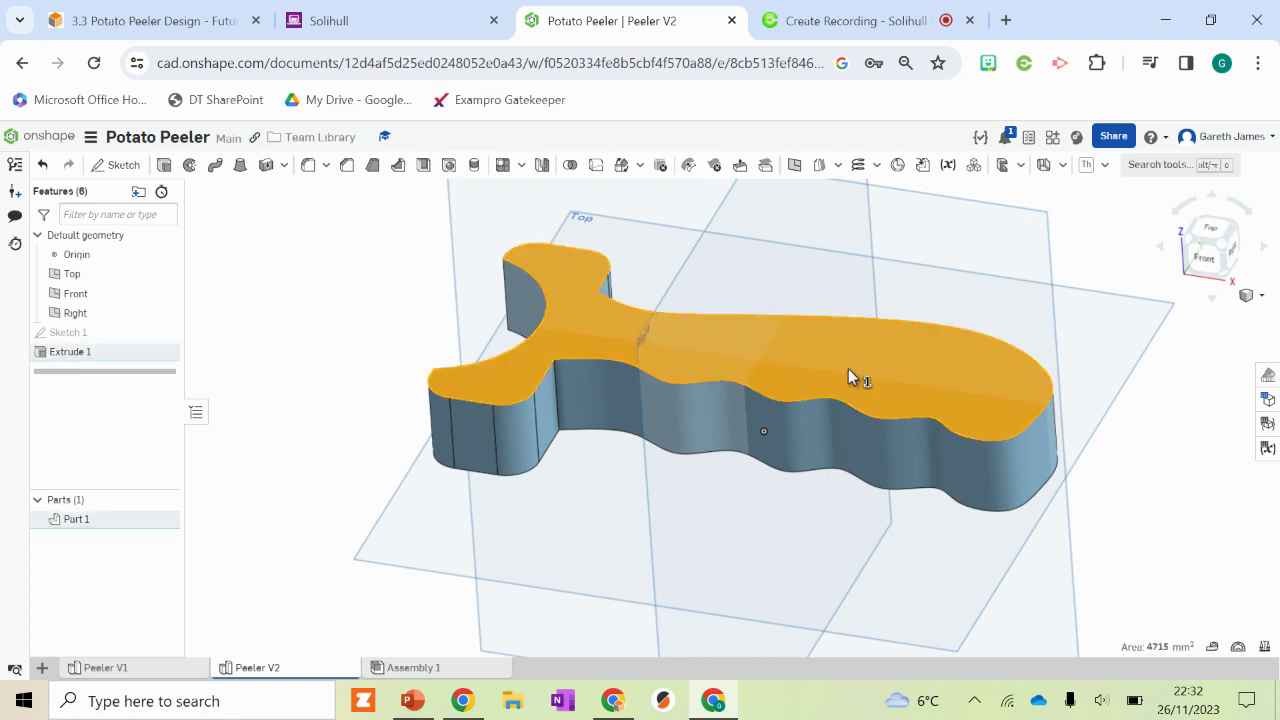
{"action": "key", "text": "n"}
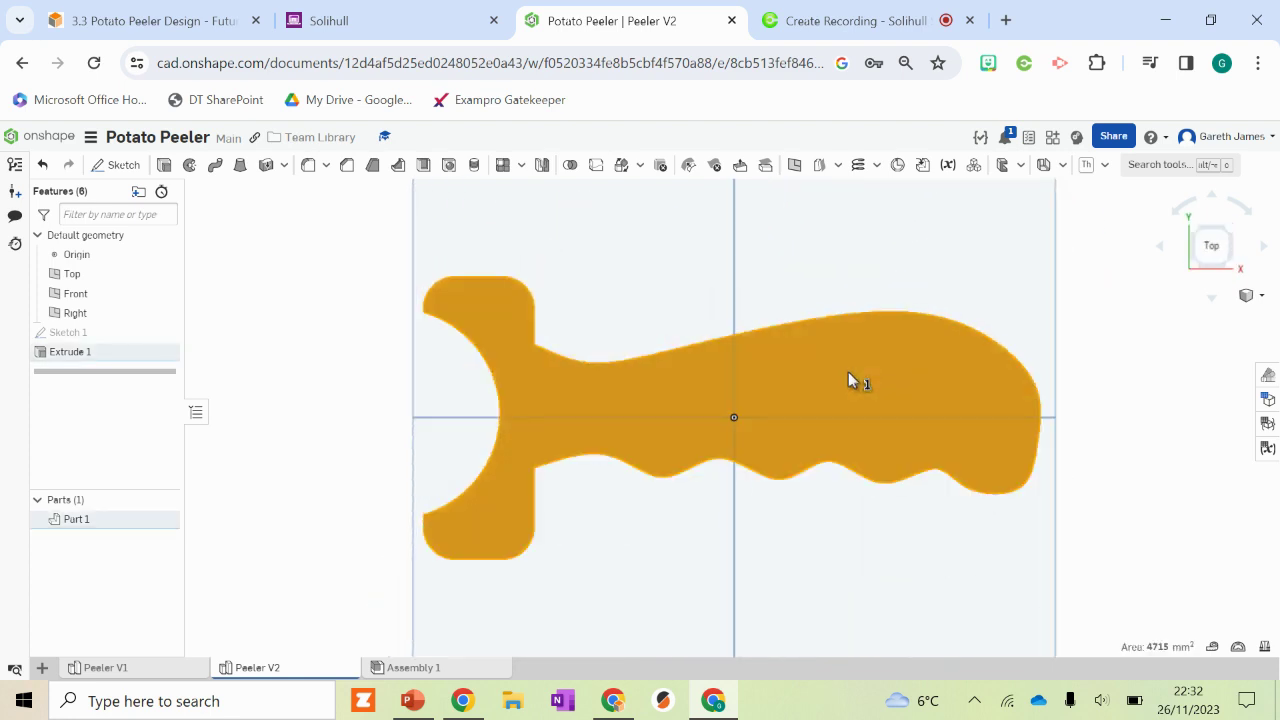
{"action": "left_click", "coordinate": [116, 165]}
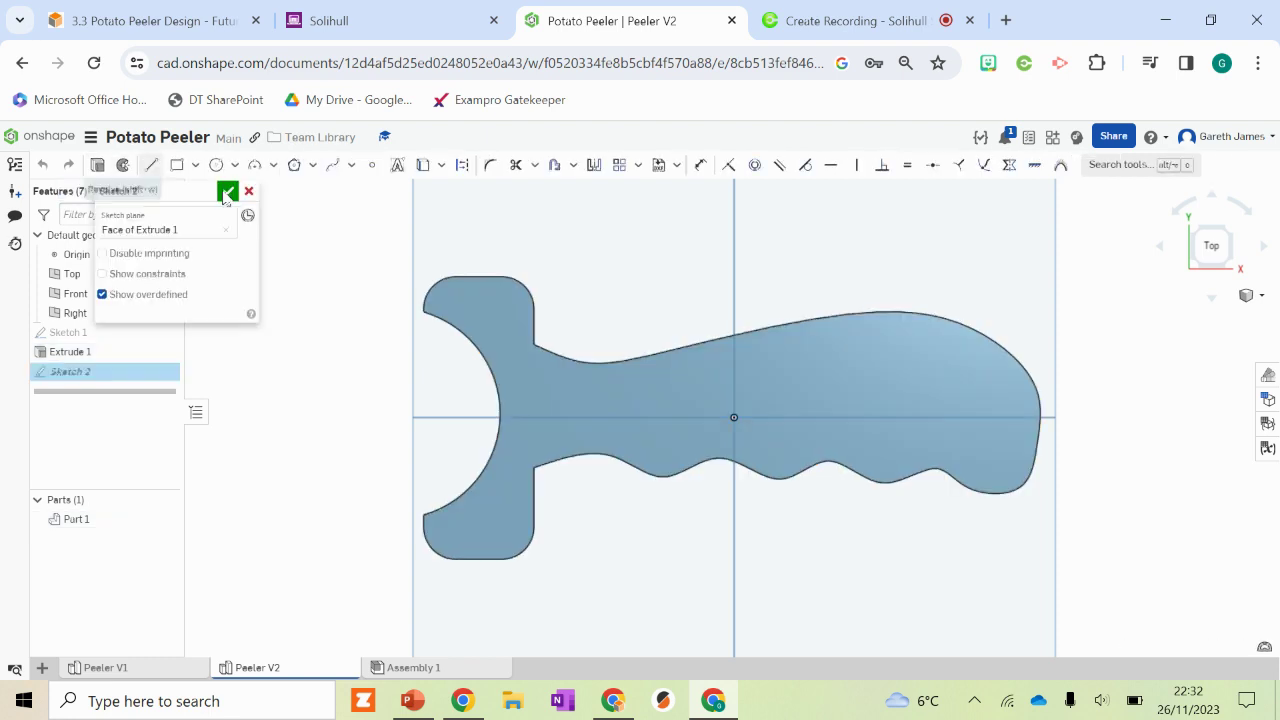
{"action": "left_click", "coordinate": [216, 165]}
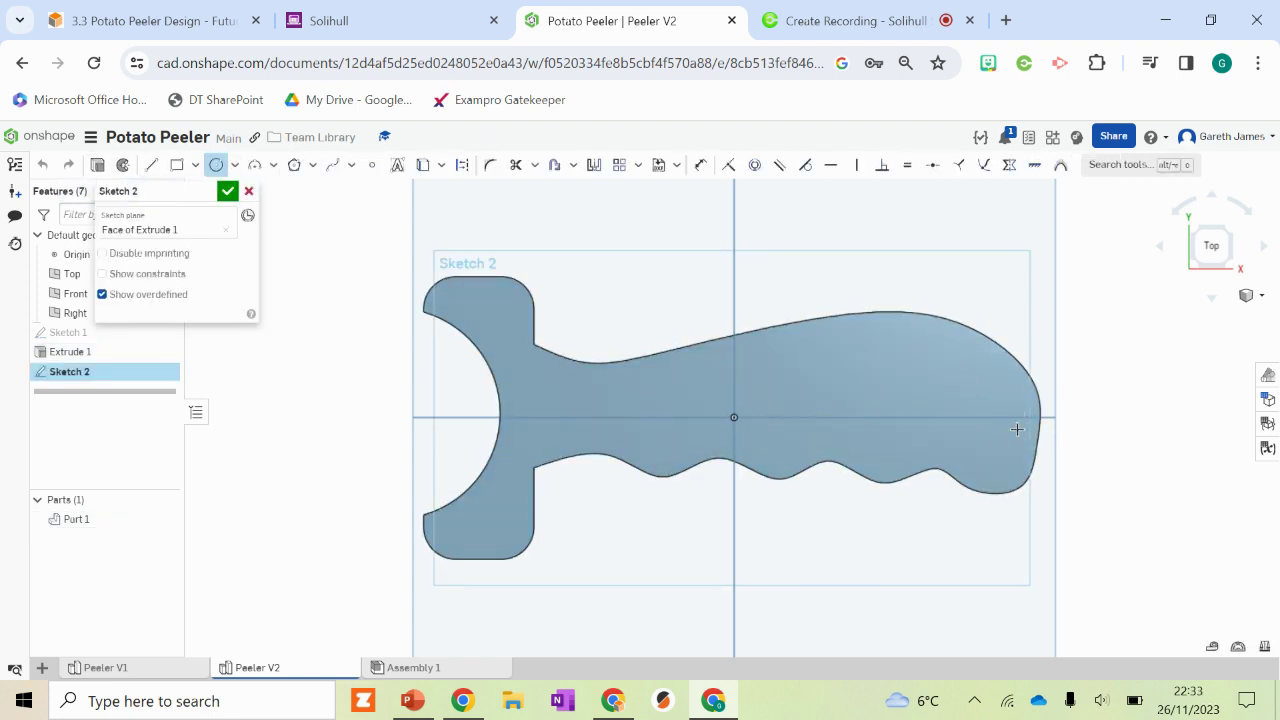
{"action": "left_click", "coordinate": [978, 418]}
{"action": "left_click", "coordinate": [993, 449]}
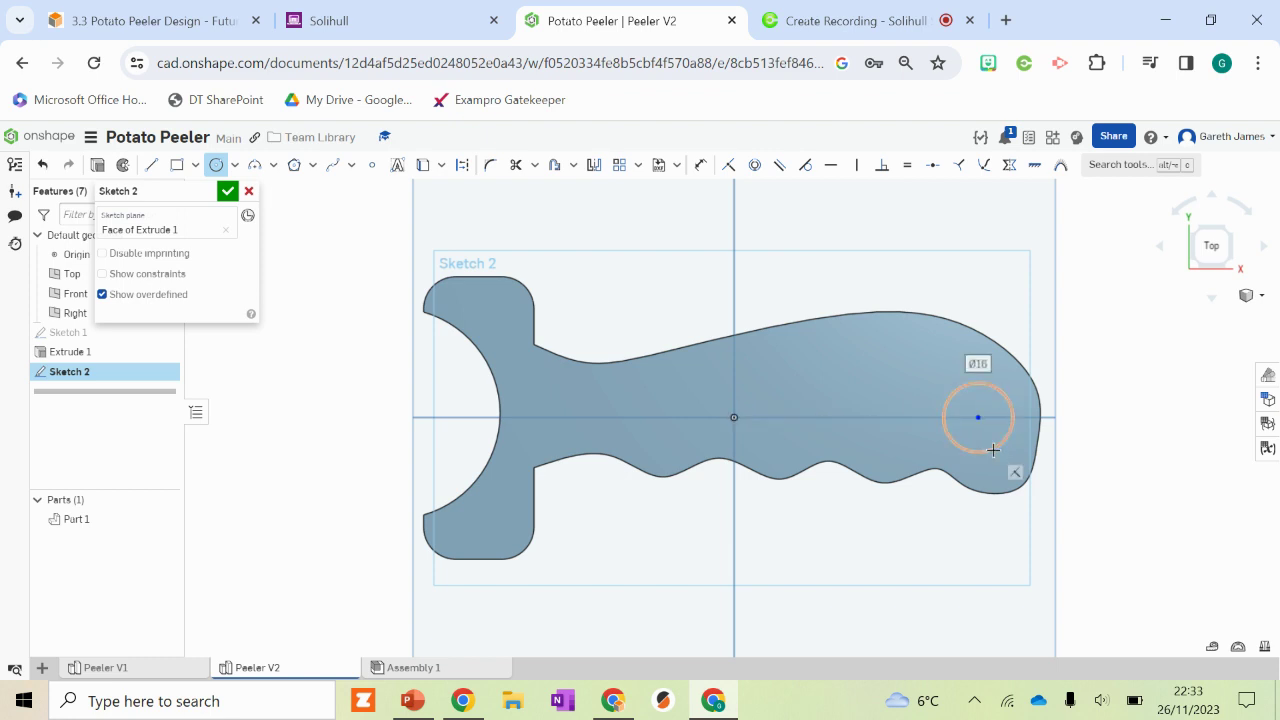
{"action": "type", "text": "10"}
{"action": "key", "text": "Return"}
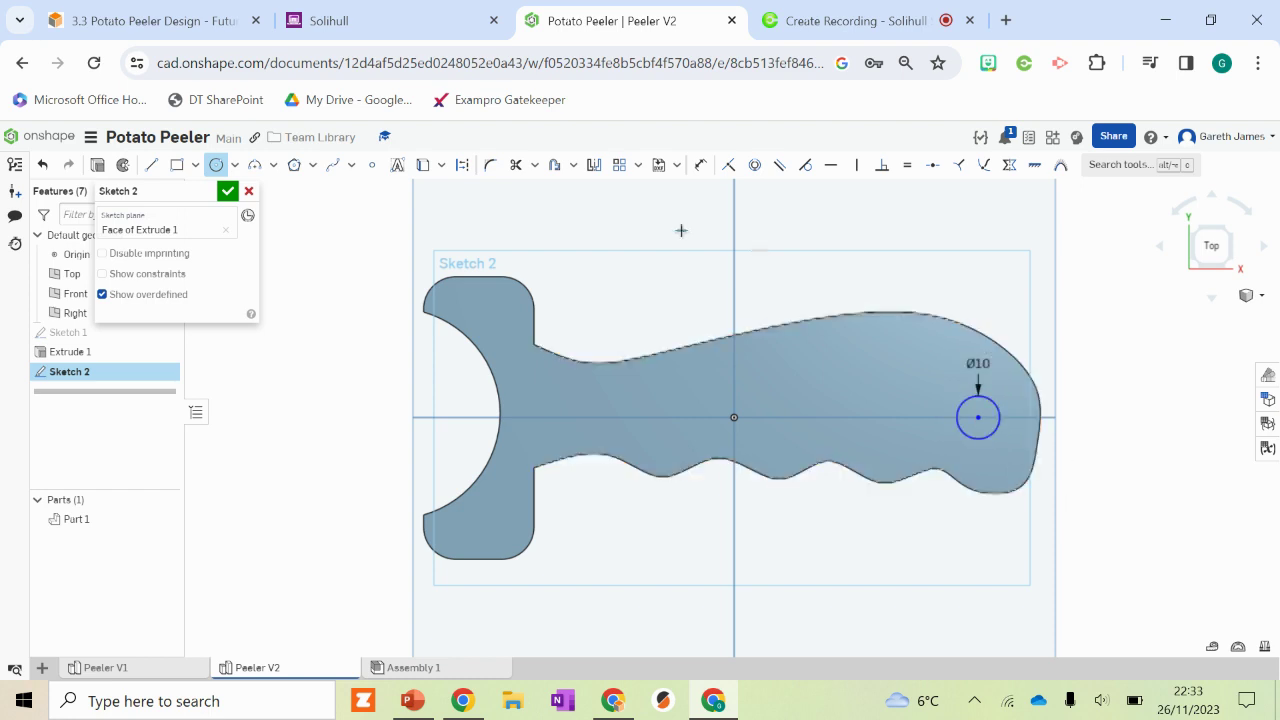
- Cut the circle down through the handle with a blind Remove extrude 25 mm deep to make the hanging hole
{"action": "left_click", "coordinate": [97, 168]}
{"action": "mouse_move", "coordinate": [610, 413]}
{"action": "right_mouse_down"}
{"action": "mouse_move", "coordinate": [646, 357]}
{"action": "mouse_move", "coordinate": [602, 350]}
{"action": "right_mouse_up"}
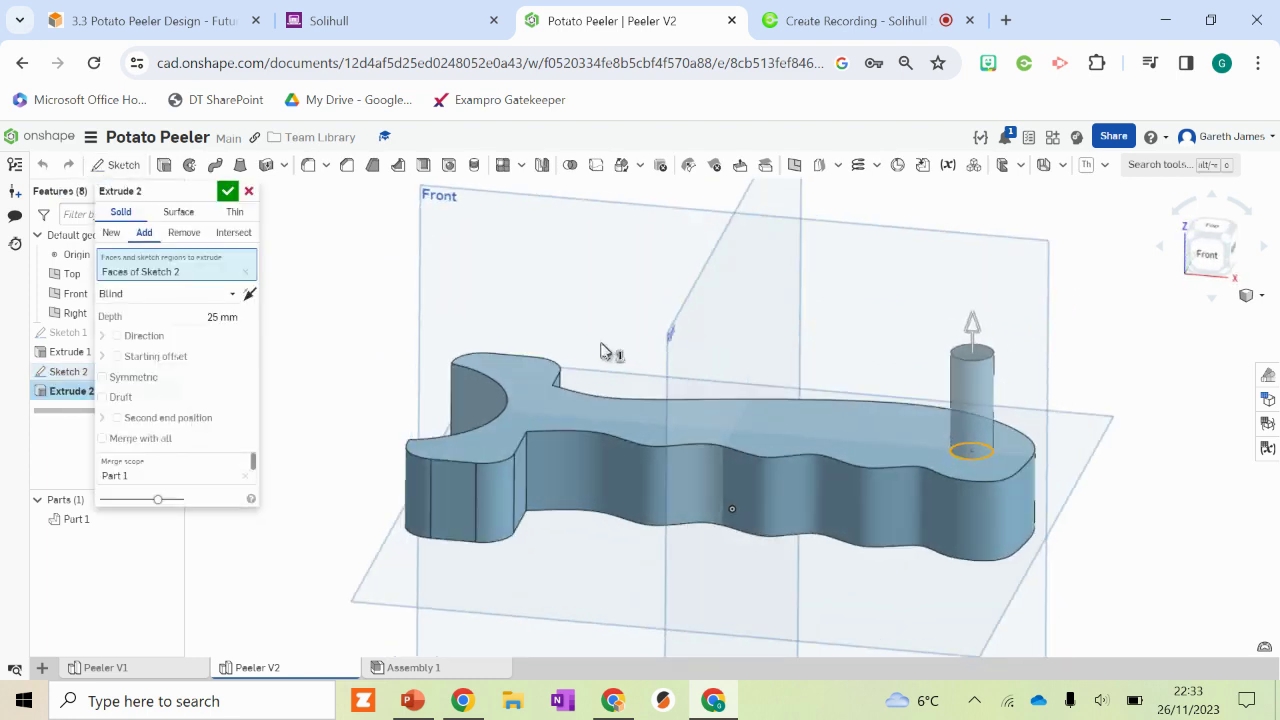
{"action": "left_click", "coordinate": [182, 234]}
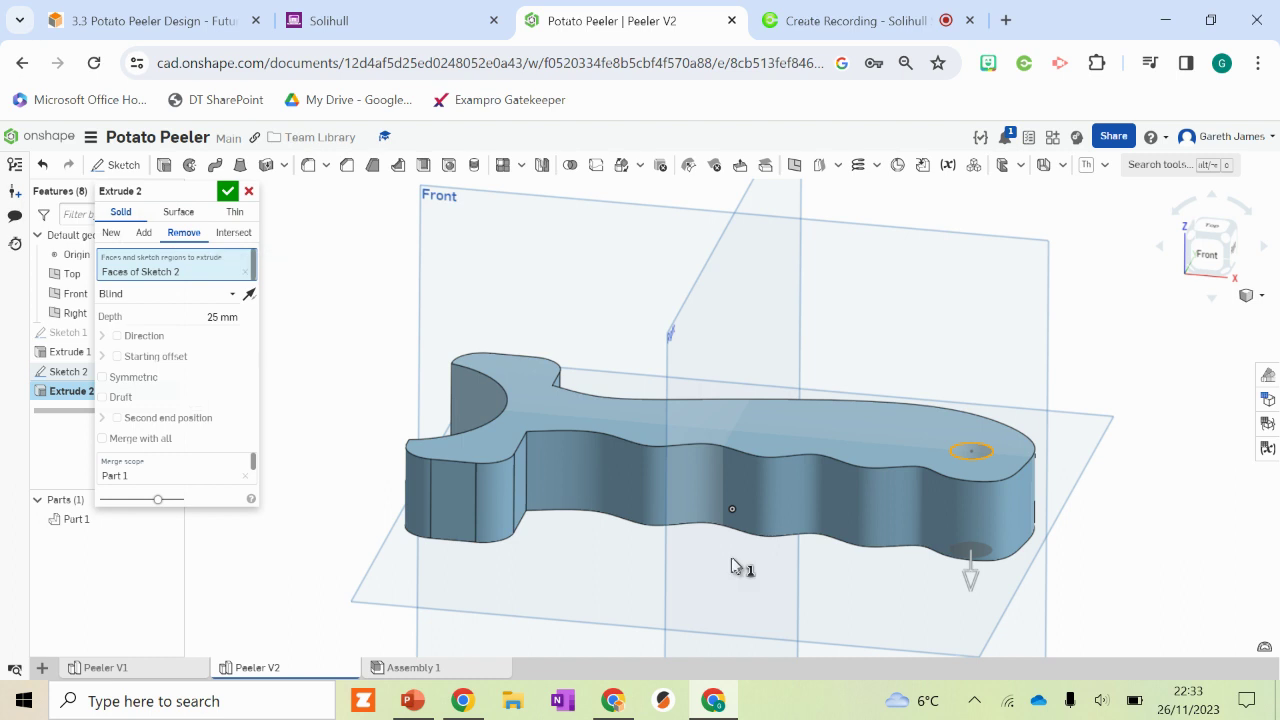
{"action": "left_click", "coordinate": [974, 608]}
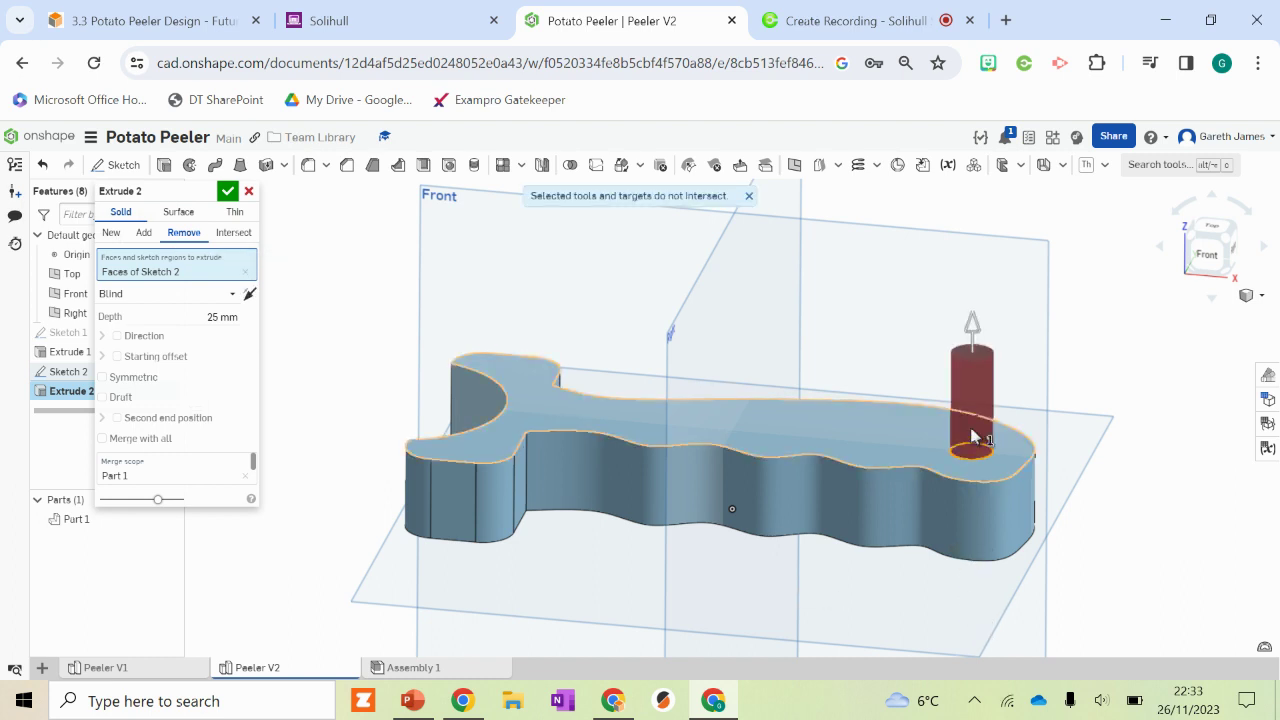
{"action": "left_click", "coordinate": [976, 333]}
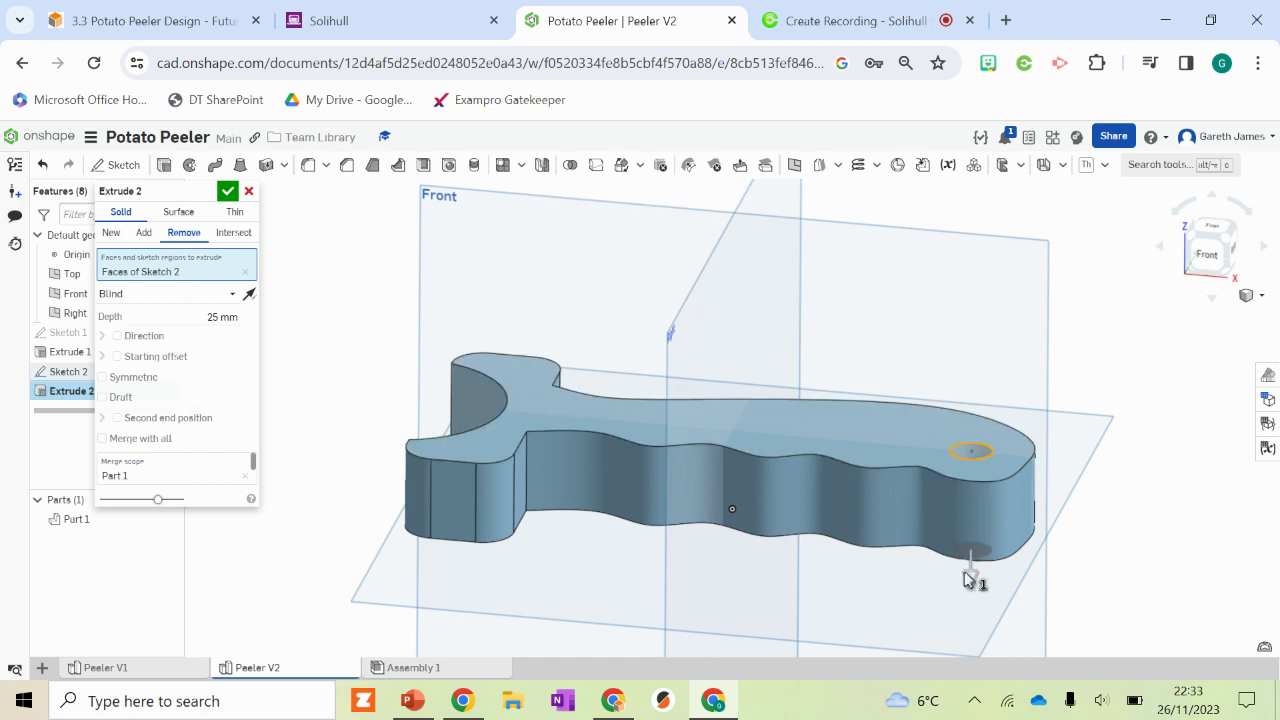
{"action": "left_click", "coordinate": [228, 191]}
{"action": "right_click_drag", "start_coordinate": [605, 278], "coordinate": [847, 414]}
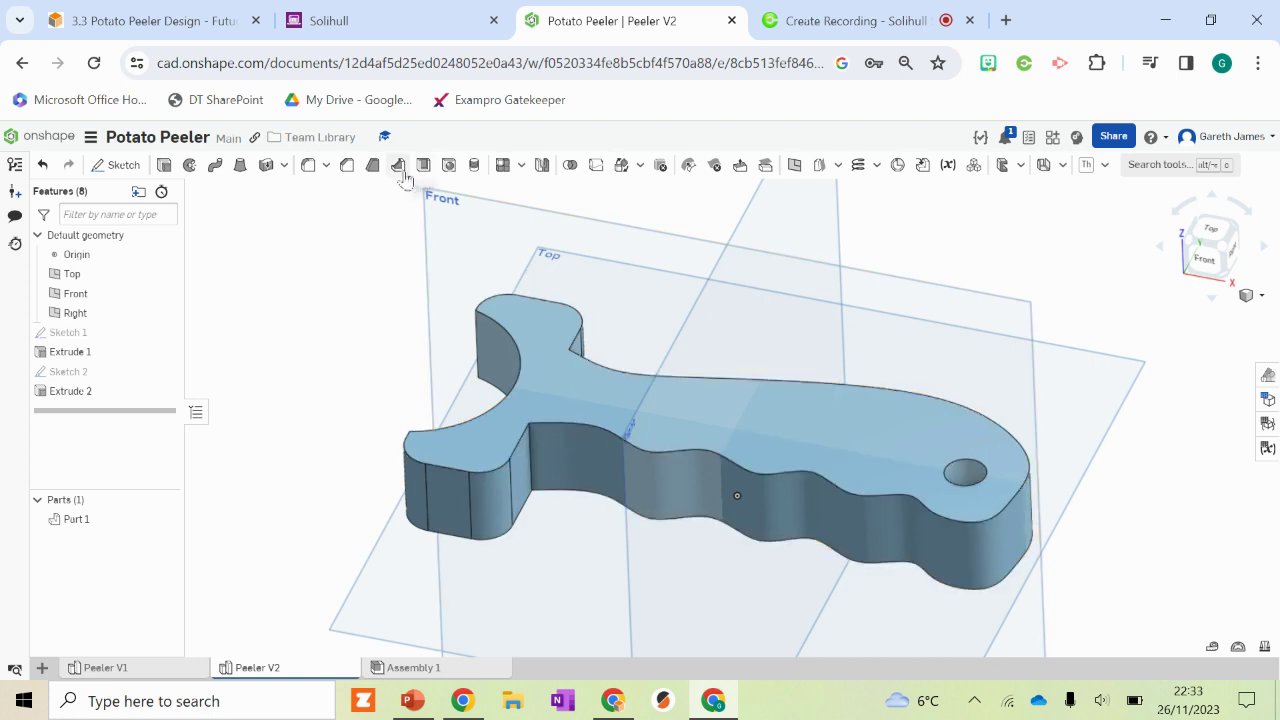
{"action": "left_click", "coordinate": [307, 166]}
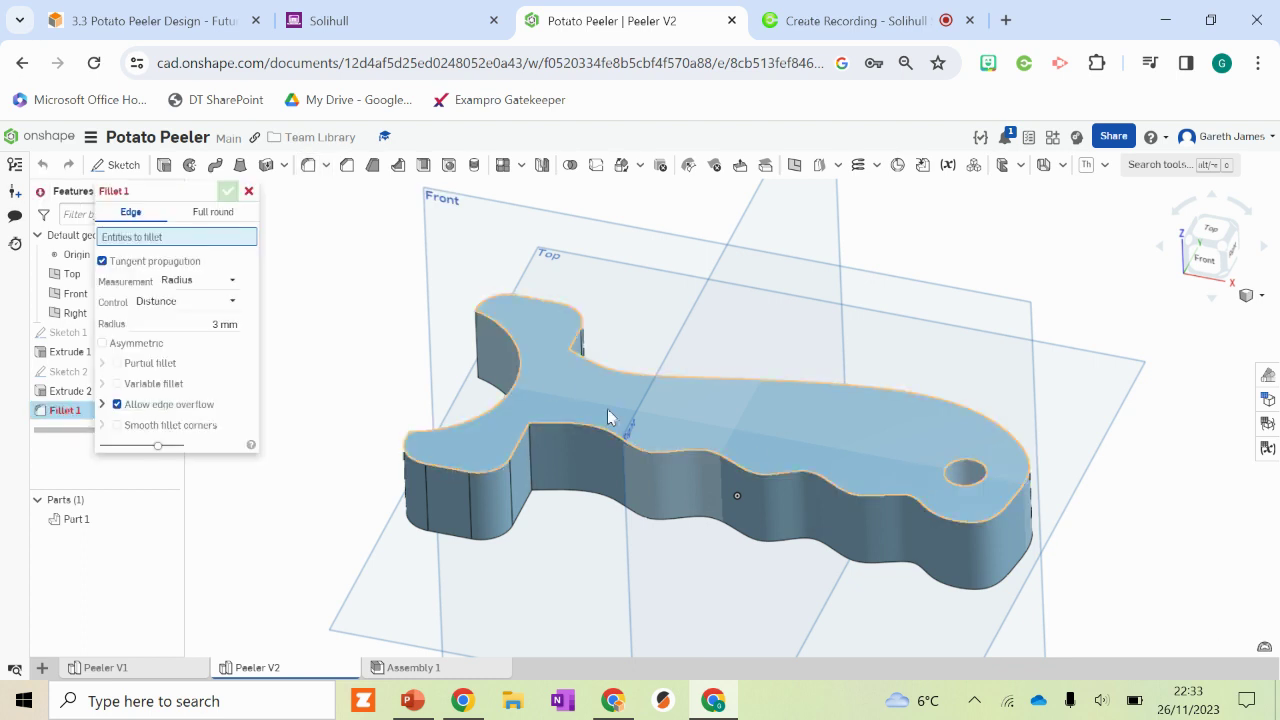
{"action": "left_click", "coordinate": [545, 402]}
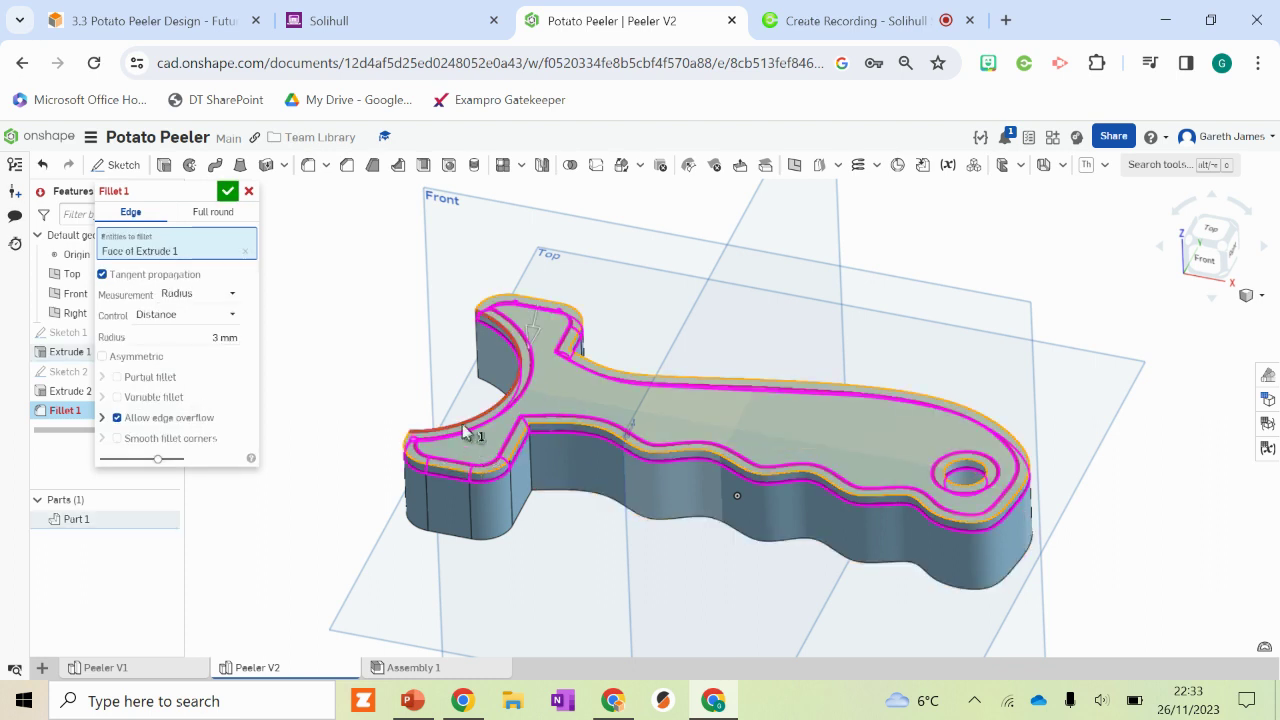
{"action": "left_click", "coordinate": [212, 338]}
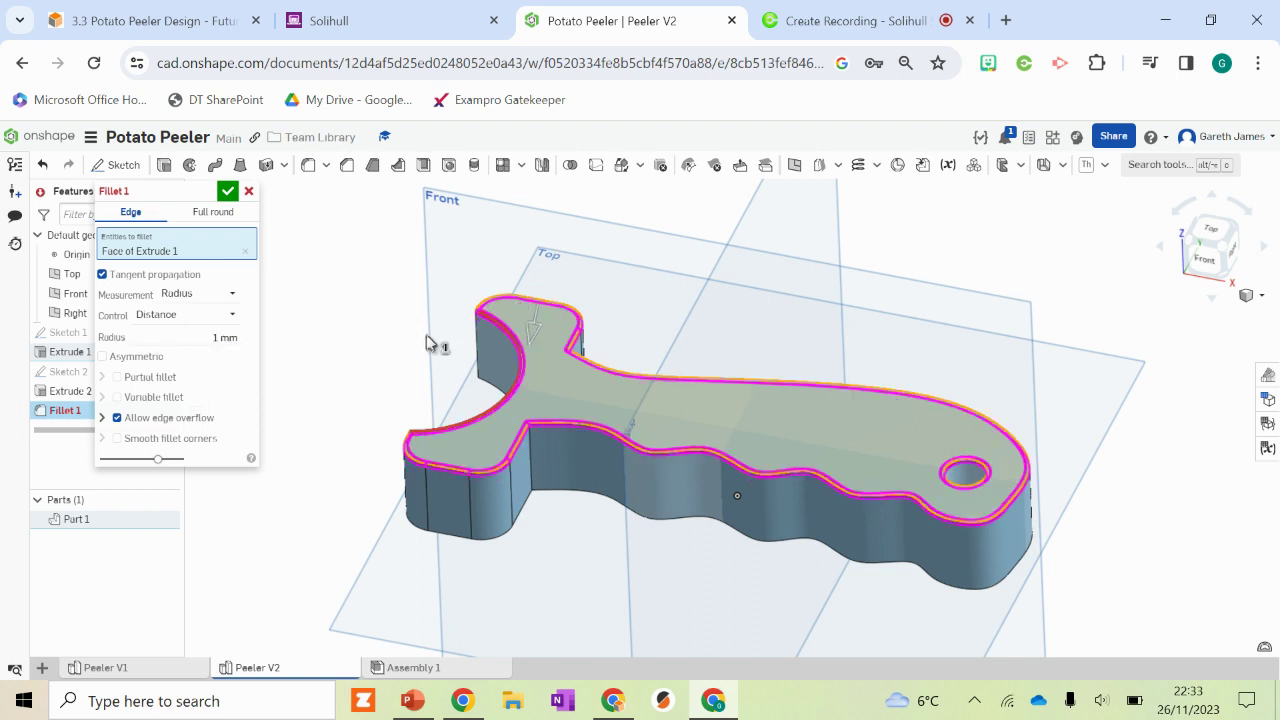
{"action": "right_click_drag", "start_coordinate": [414, 366], "coordinate": [407, 398]}
{"action": "scroll", "coordinate": [517, 277], "scroll_direction": "up", "scroll_amount": 5}
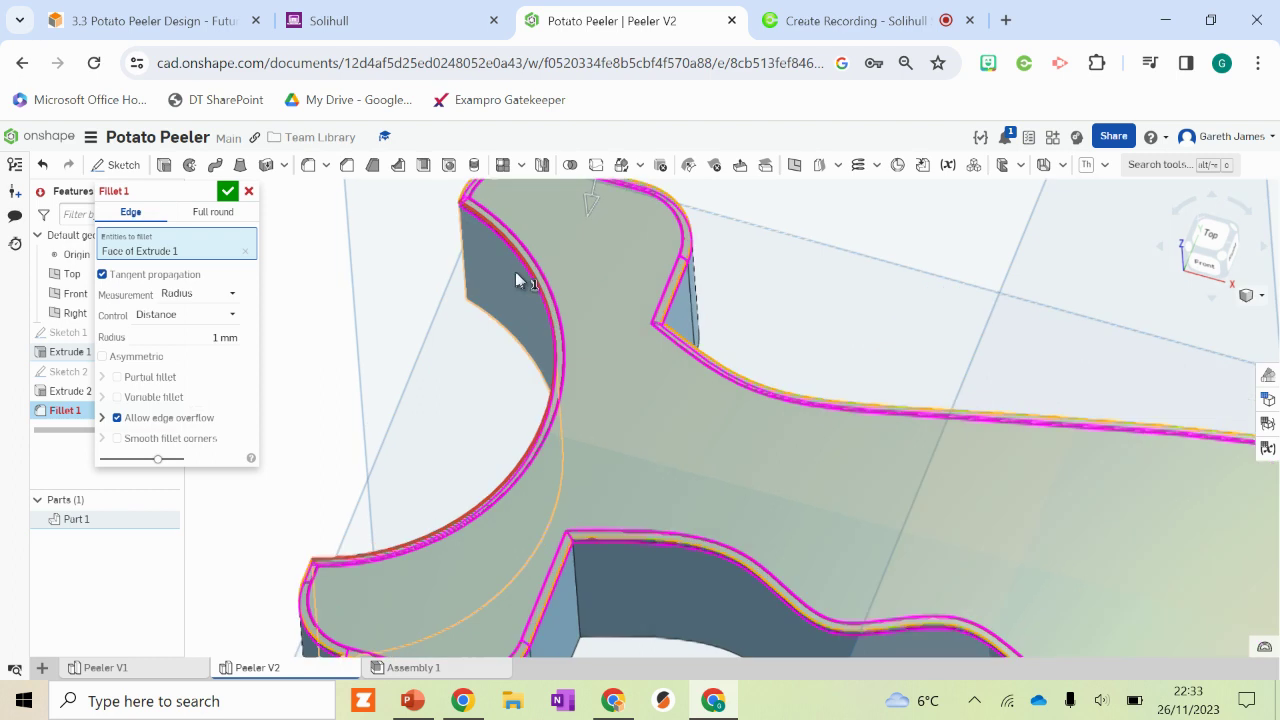
{"action": "scroll", "coordinate": [560, 272], "scroll_direction": "down", "scroll_amount": 5}
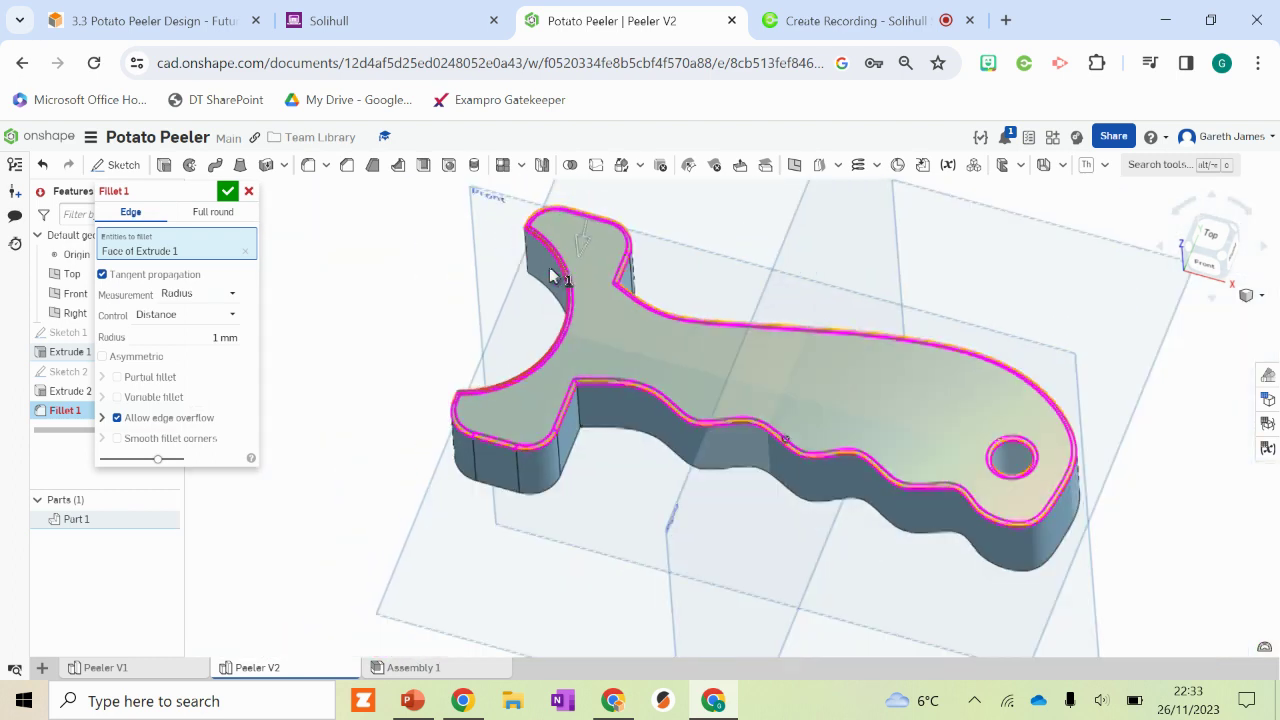
{"action": "left_click", "coordinate": [249, 191]}
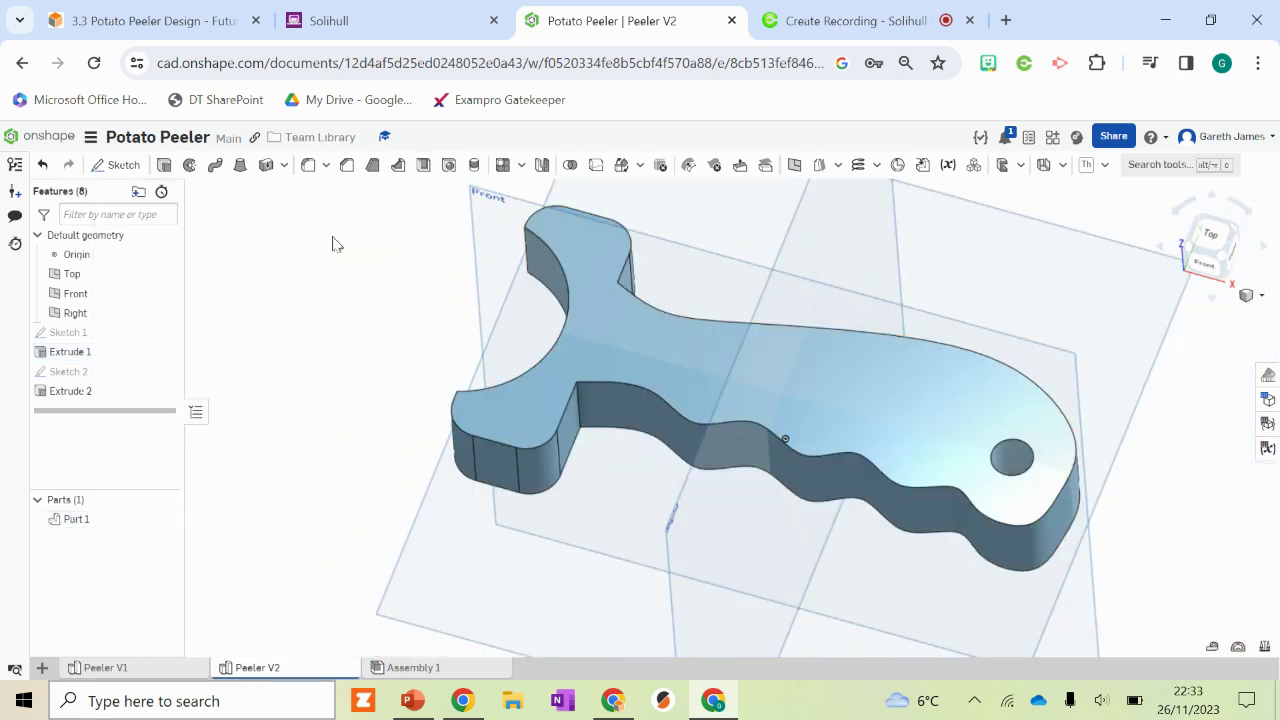
- Fillet the top outline edge of the handle with a 5 mm radius
{"action": "left_click", "coordinate": [308, 165]}
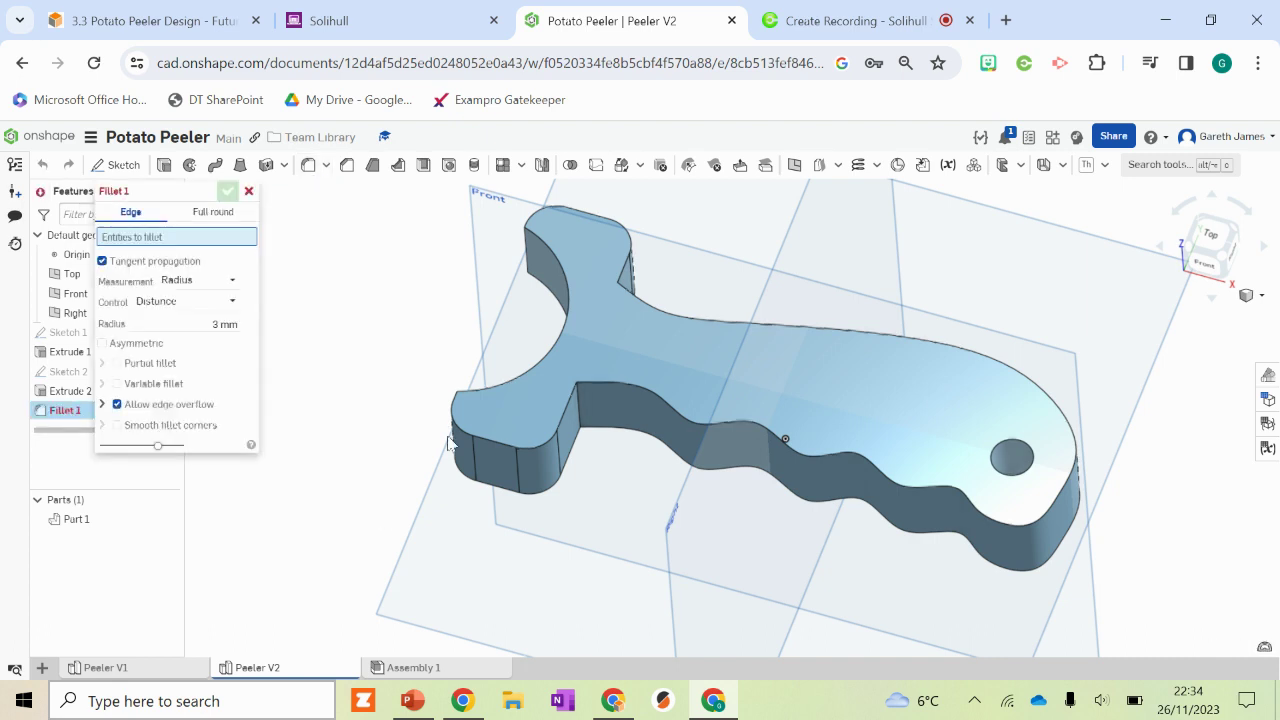
{"action": "left_click", "coordinate": [610, 391]}
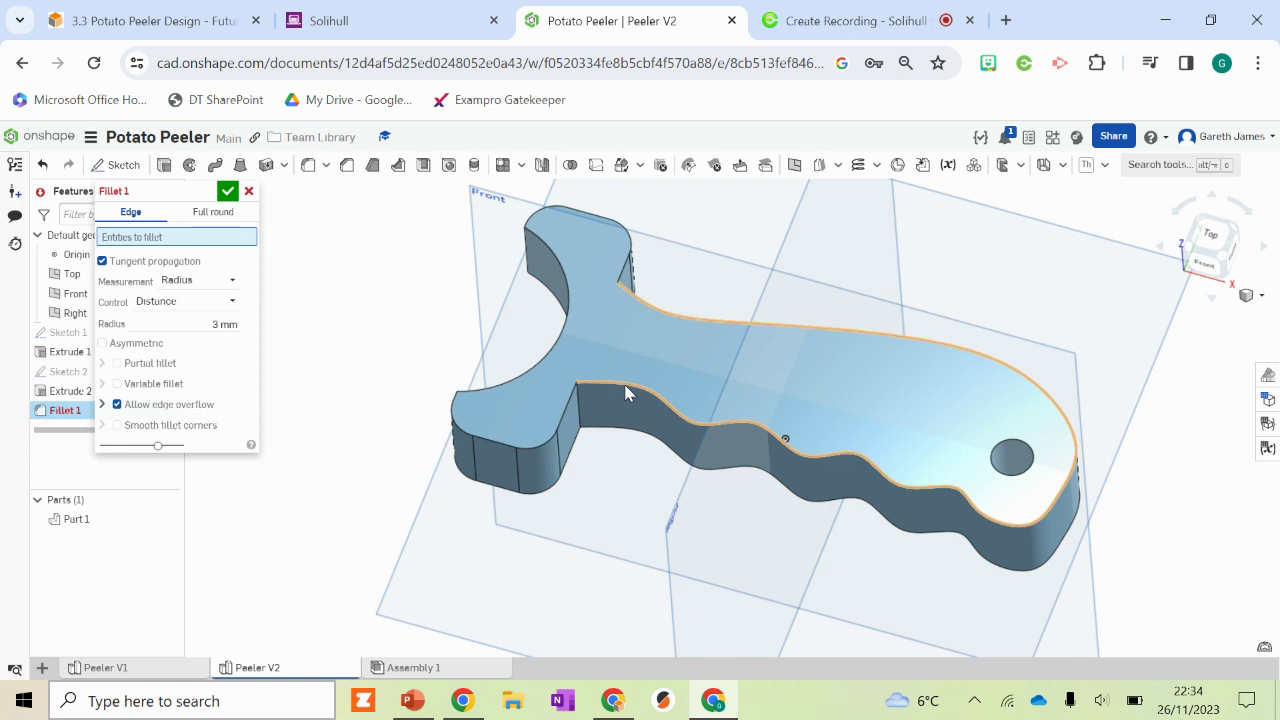
{"action": "left_click", "coordinate": [625, 392]}
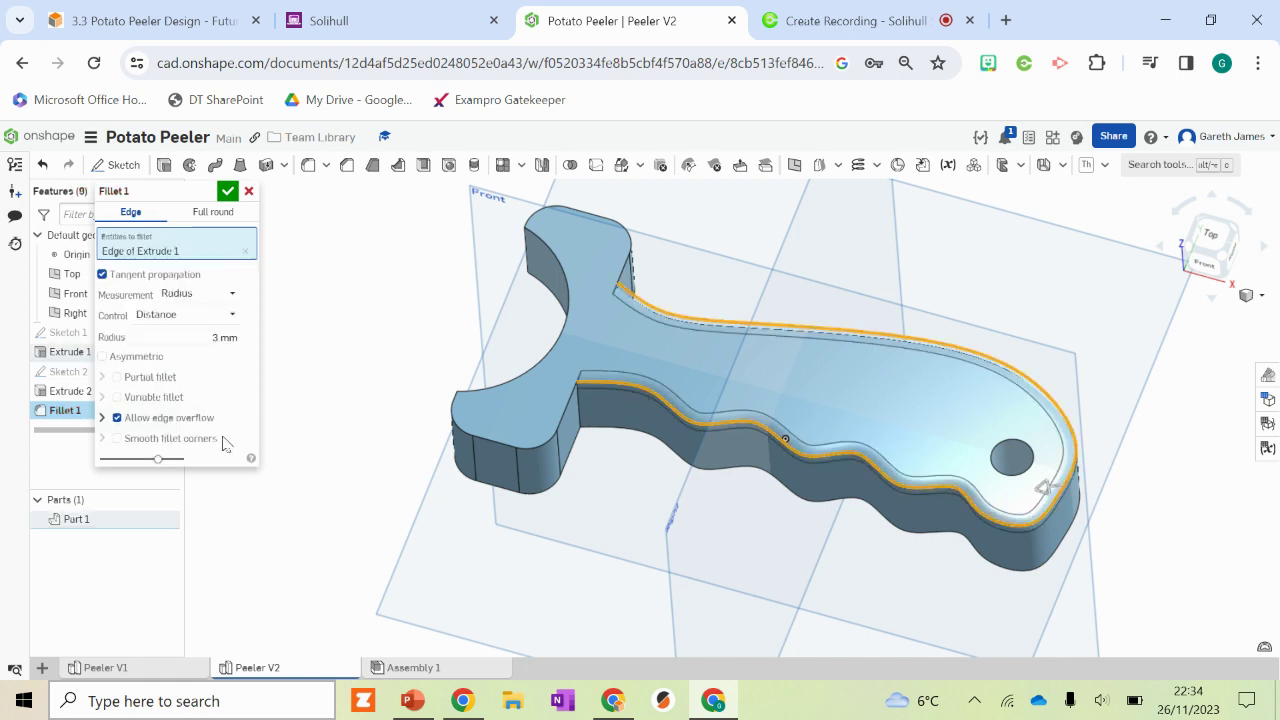
{"action": "left_click", "coordinate": [219, 341]}
{"action": "type", "text": "5"}
{"action": "key", "text": "Return"}
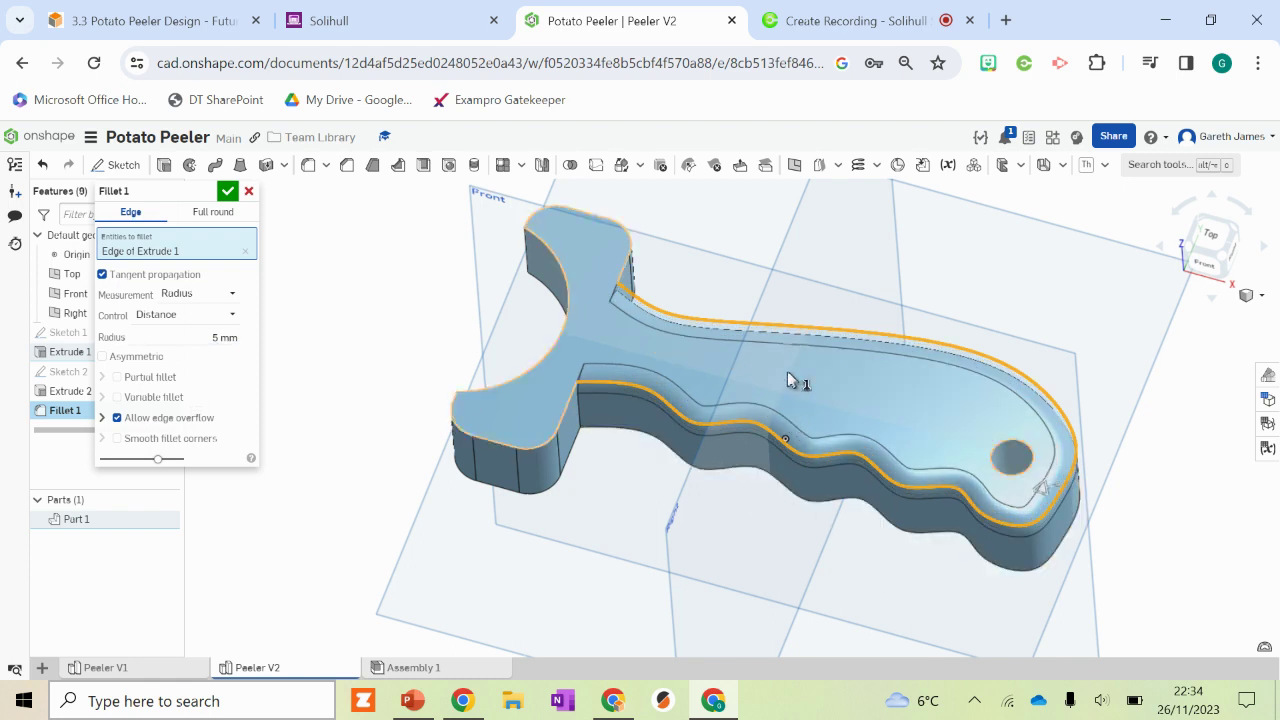
- Add the top edges of both head prongs, picked on their handle-facing sides, to the same fillet
{"action": "right_click_drag", "start_coordinate": [787, 371], "coordinate": [752, 284]}
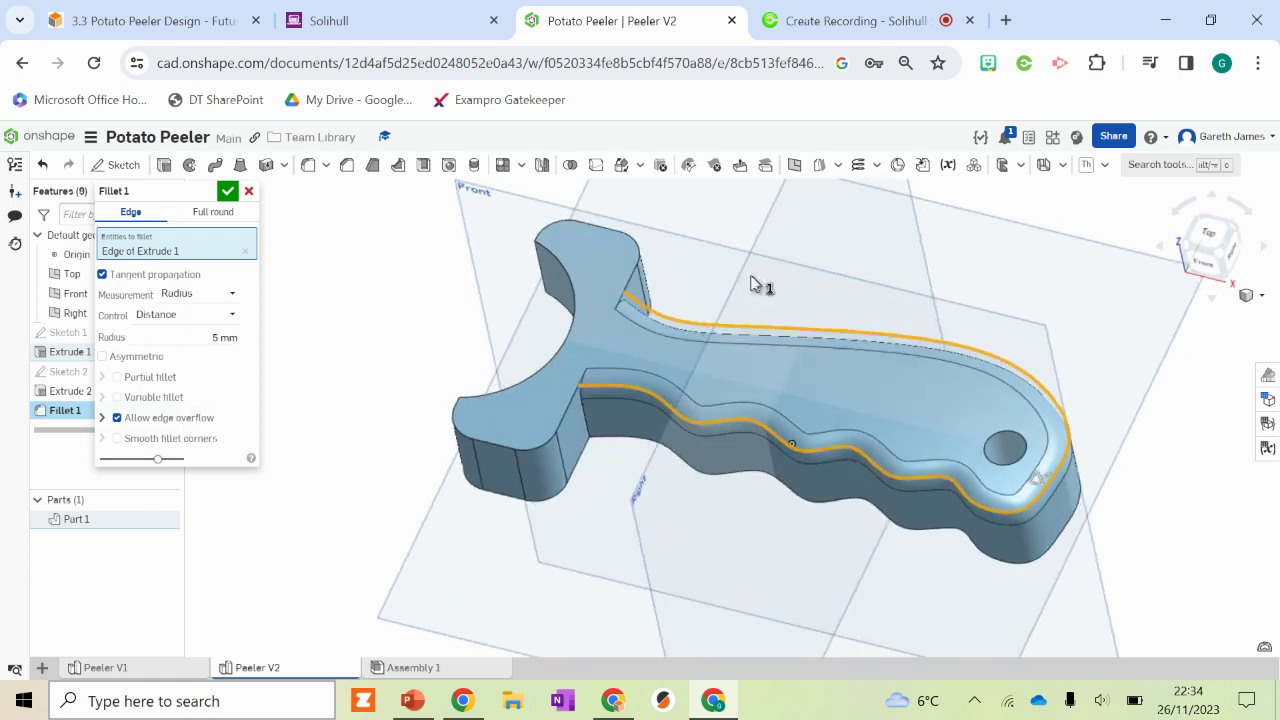
{"action": "left_click", "coordinate": [567, 413]}
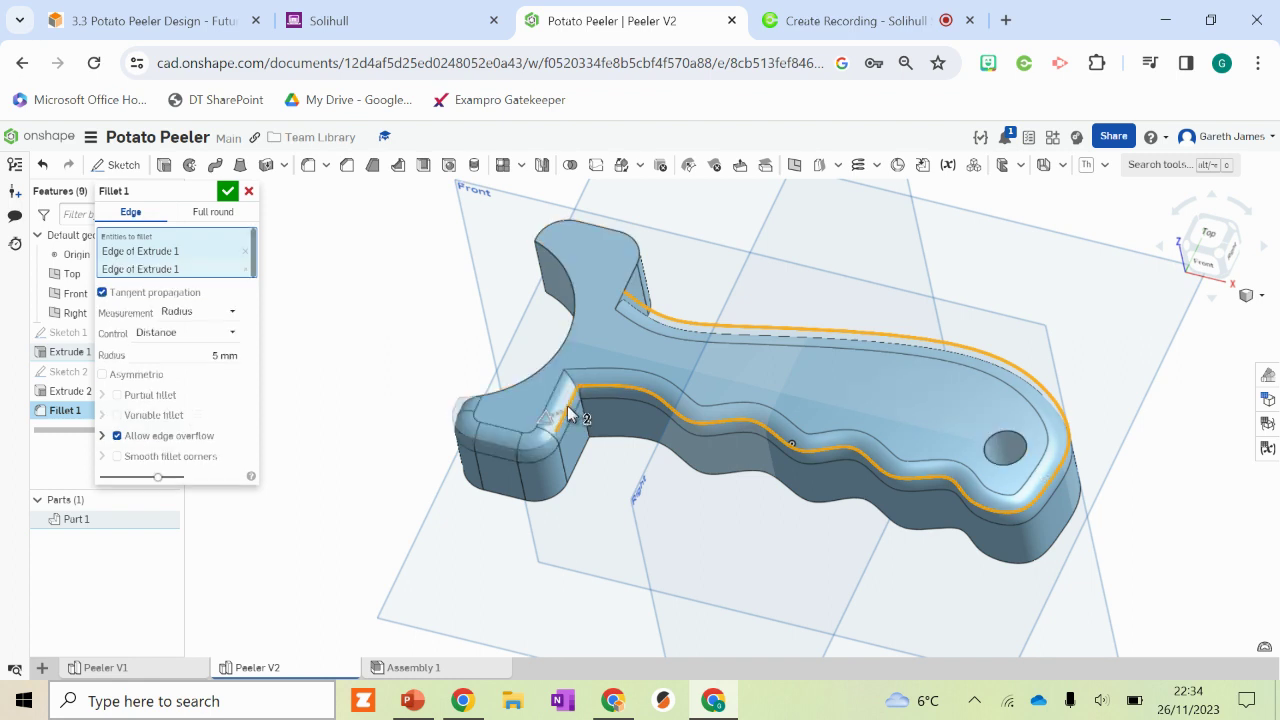
{"action": "left_click", "coordinate": [630, 281]}
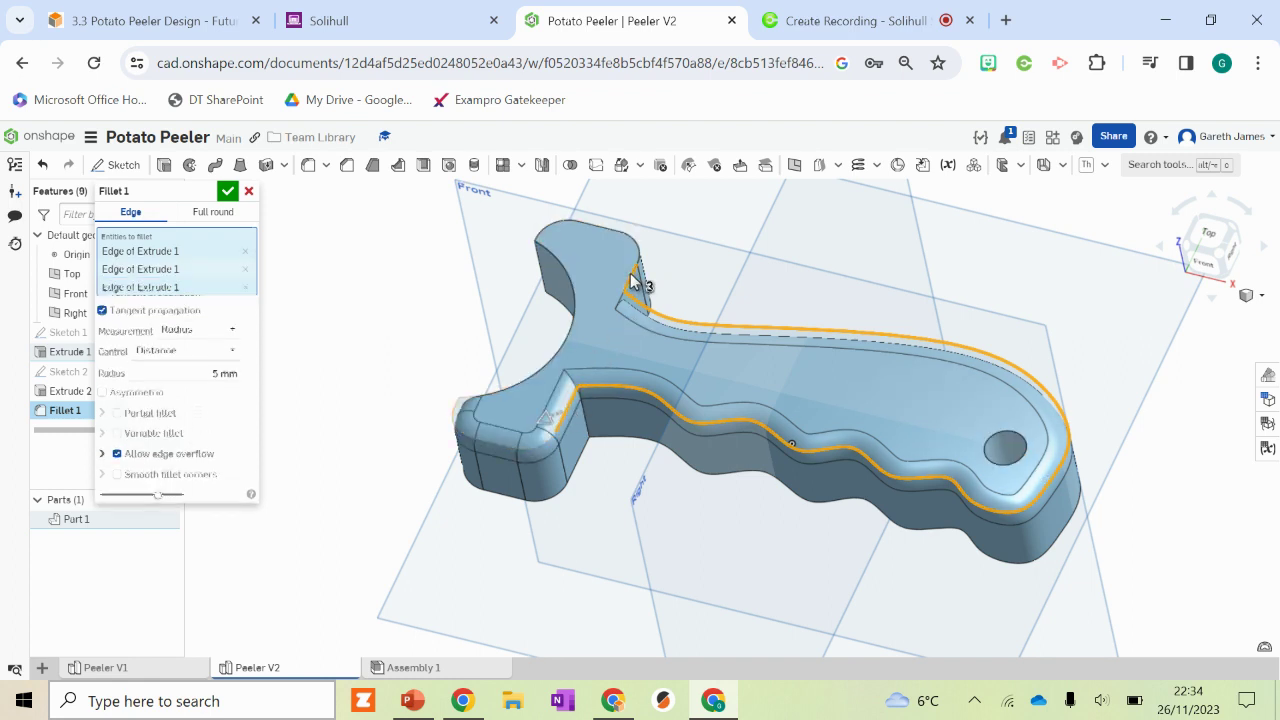
- Include the underside edges of the handle and both head prongs in the 5 mm fillet and finish it
{"action": "right_click_drag", "start_coordinate": [586, 551], "coordinate": [605, 436]}
{"action": "left_click", "coordinate": [526, 424]}
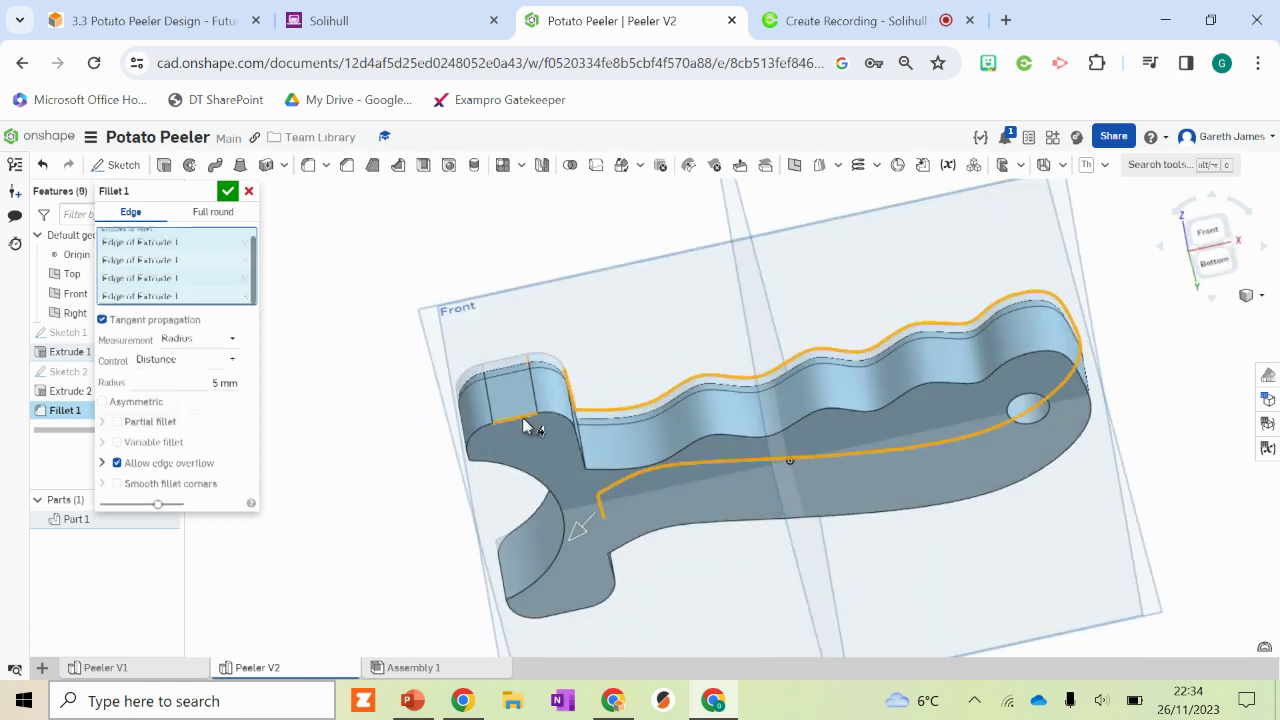
{"action": "left_click", "coordinate": [626, 469]}
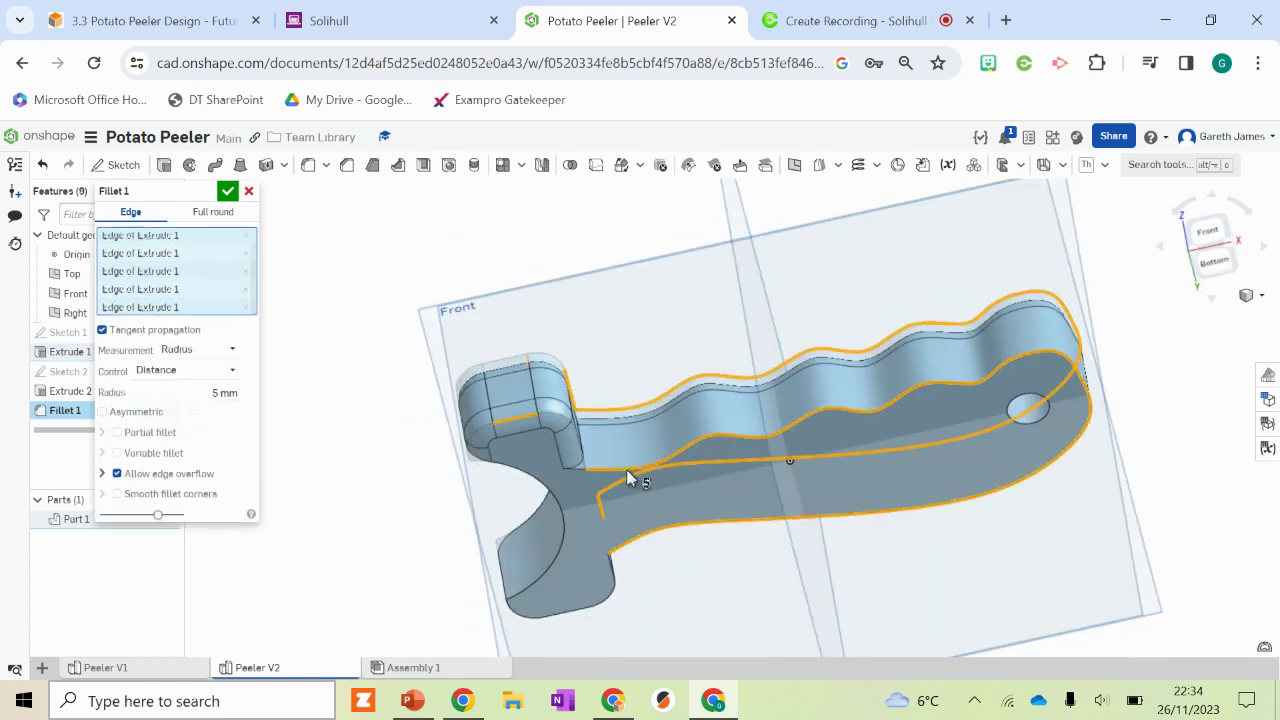
{"action": "left_click", "coordinate": [617, 583]}
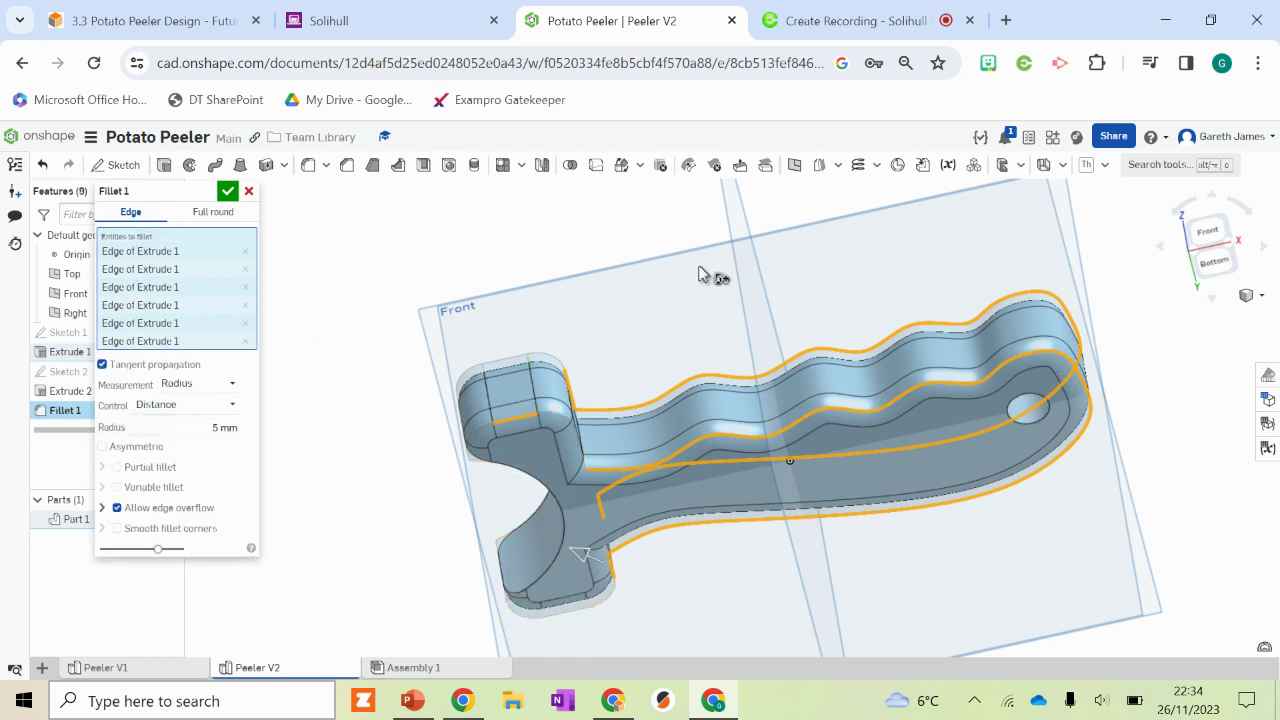
{"action": "right_click_drag", "start_coordinate": [700, 275], "coordinate": [672, 372]}
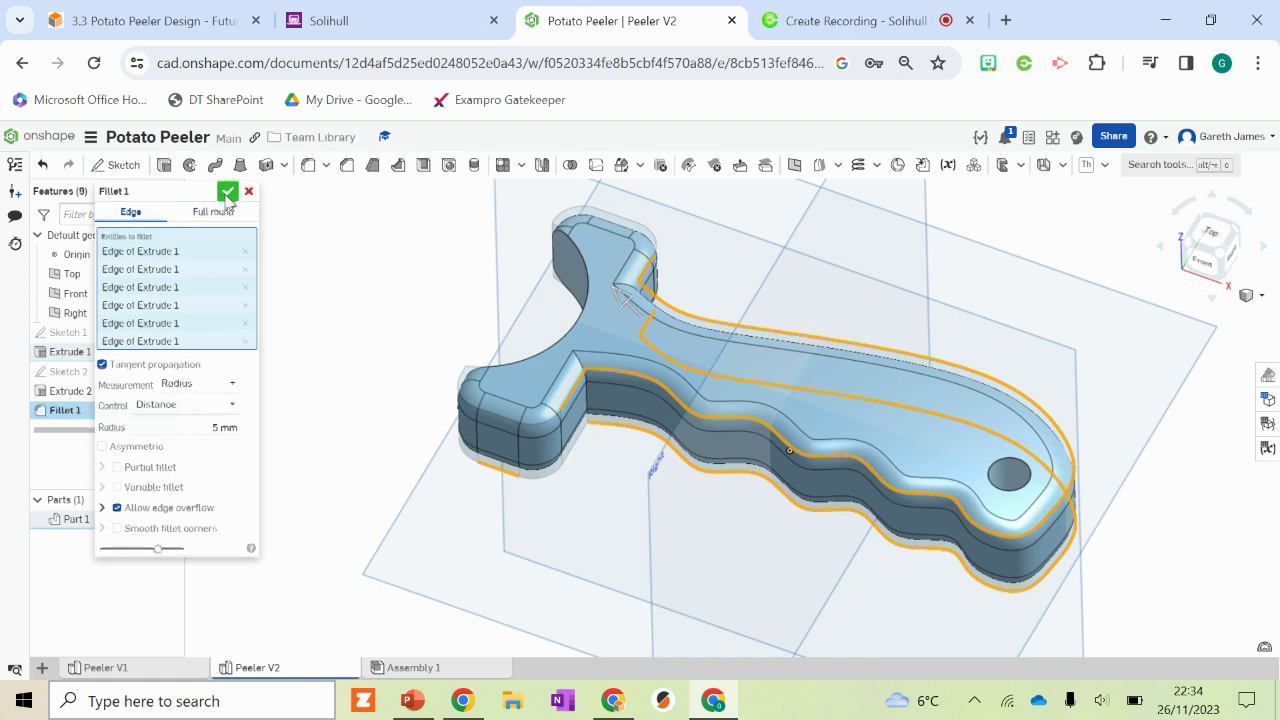
{"action": "left_click", "coordinate": [227, 193]}
- Start a sketch on the flat outer end face of the front head prong and draw an 8 mm diameter circle at its centre
{"action": "right_click_drag", "start_coordinate": [877, 337], "coordinate": [789, 334]}
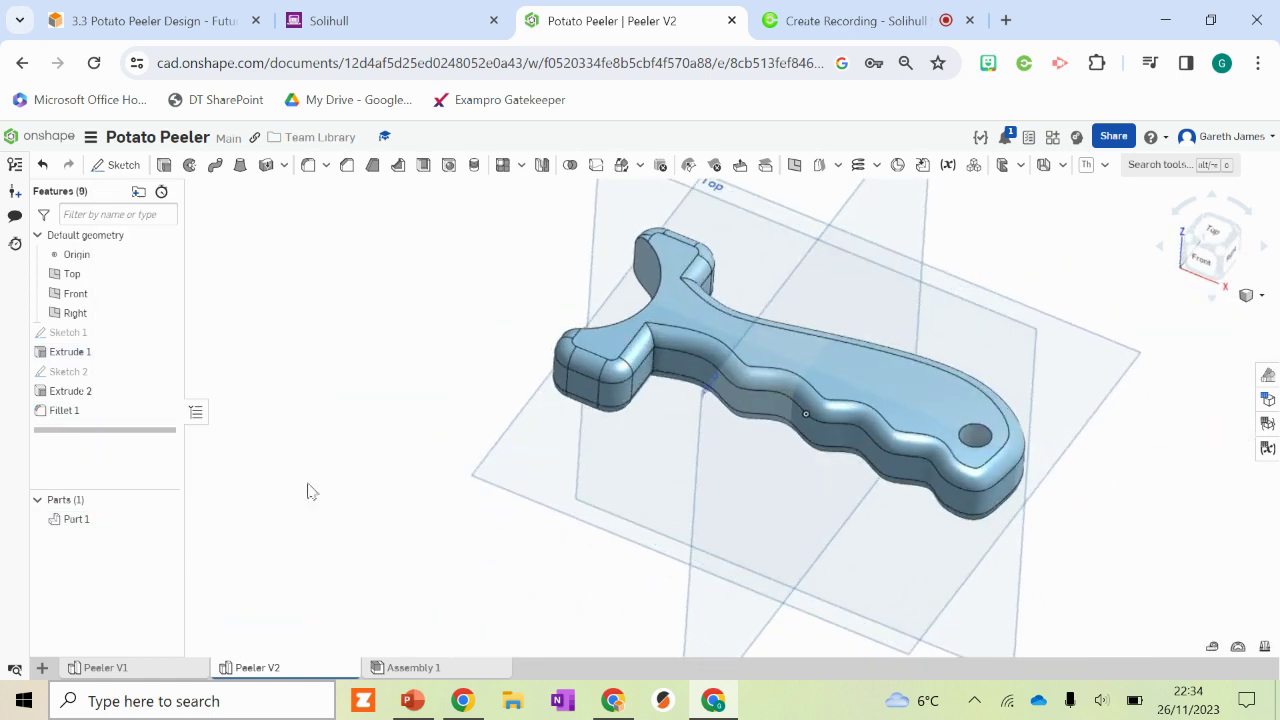
{"action": "scroll", "coordinate": [797, 352], "scroll_direction": "up", "scroll_amount": 3}
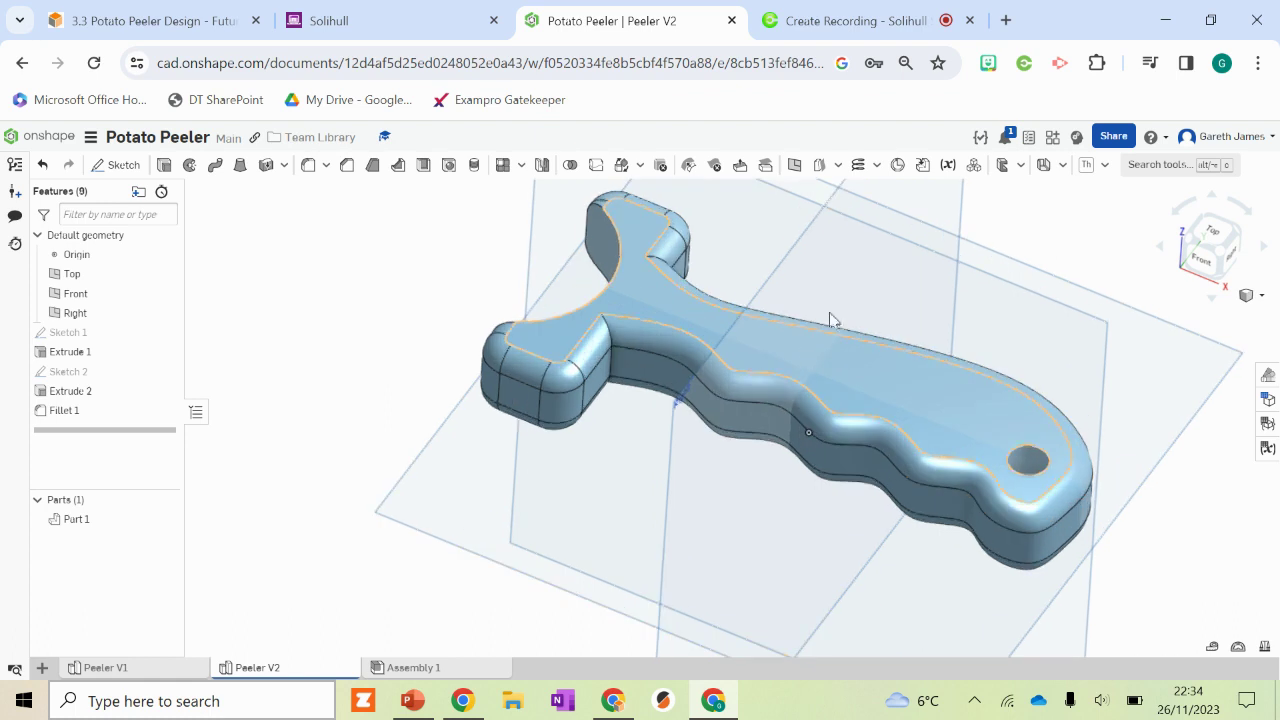
{"action": "left_click", "coordinate": [522, 400]}
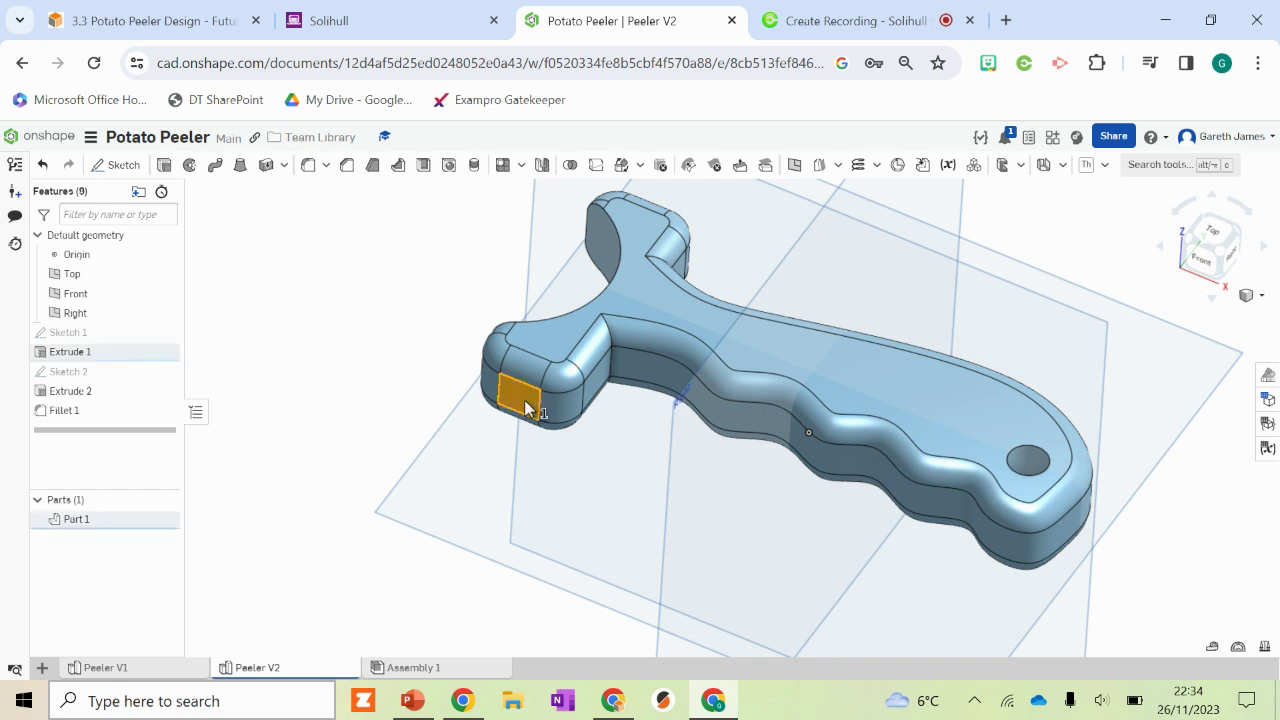
{"action": "key", "text": "n"}
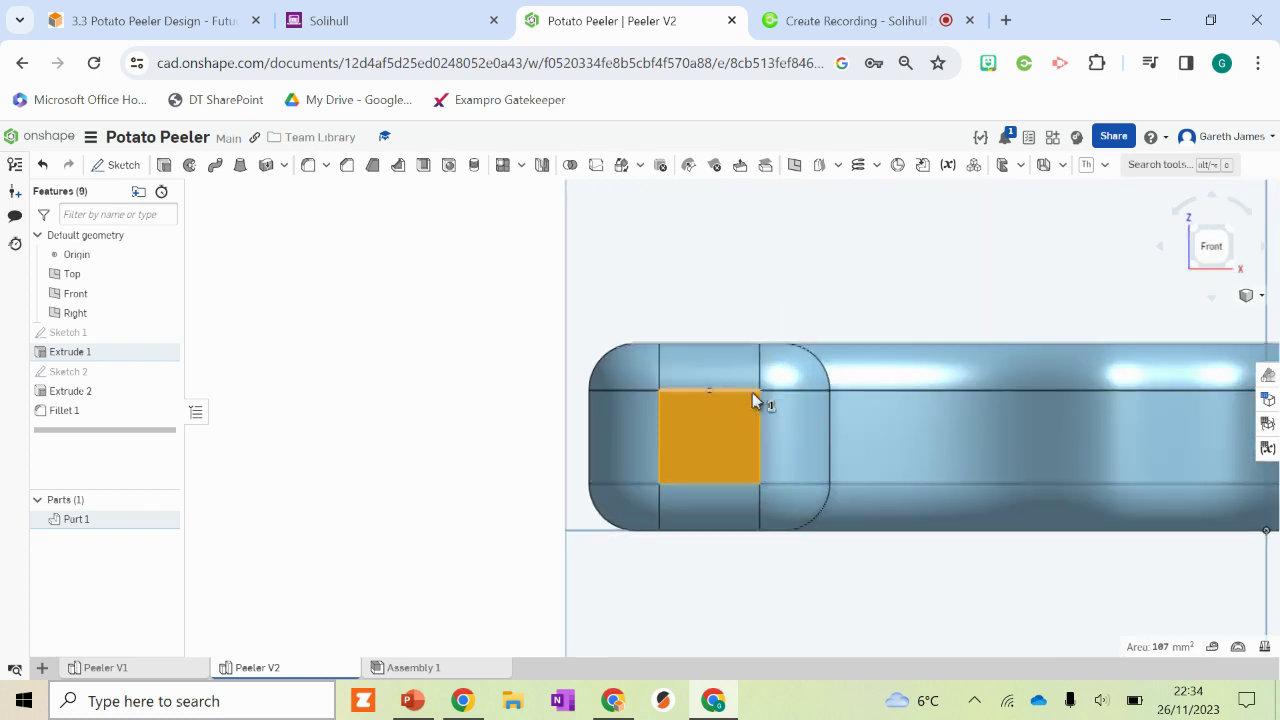
{"action": "scroll", "coordinate": [760, 402], "scroll_direction": "up", "scroll_amount": 5}
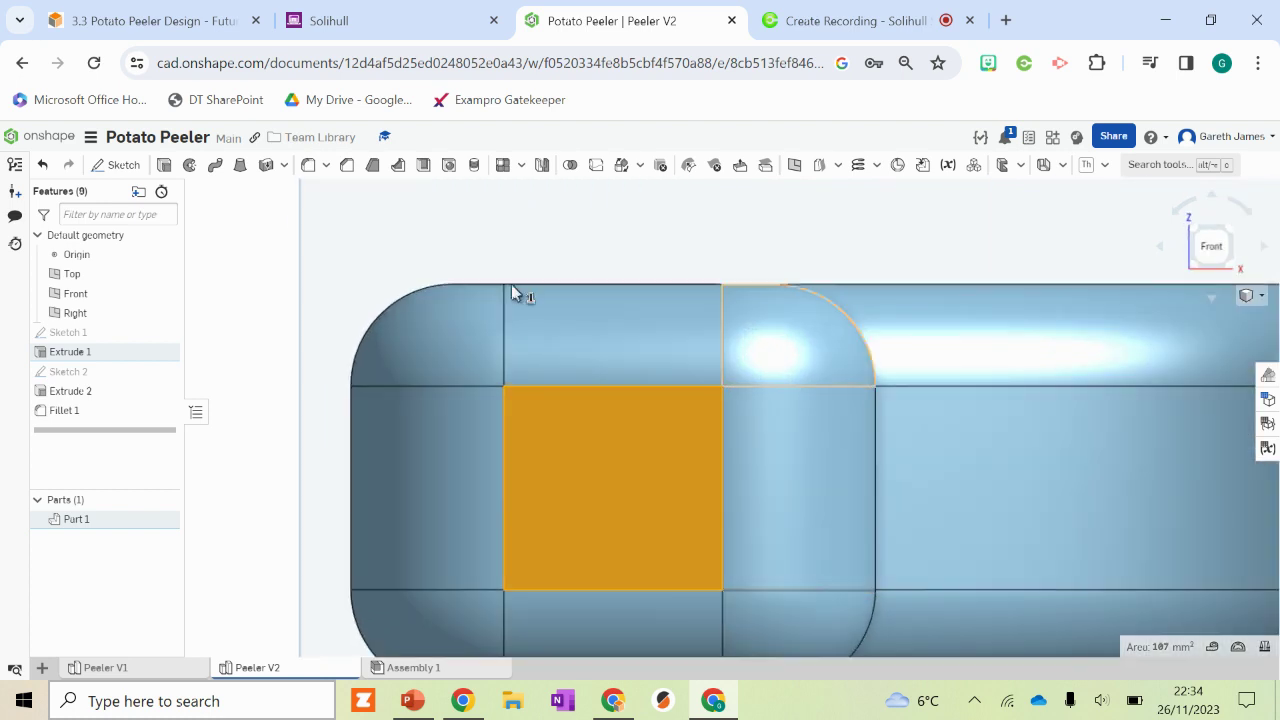
{"action": "left_click", "coordinate": [117, 164]}
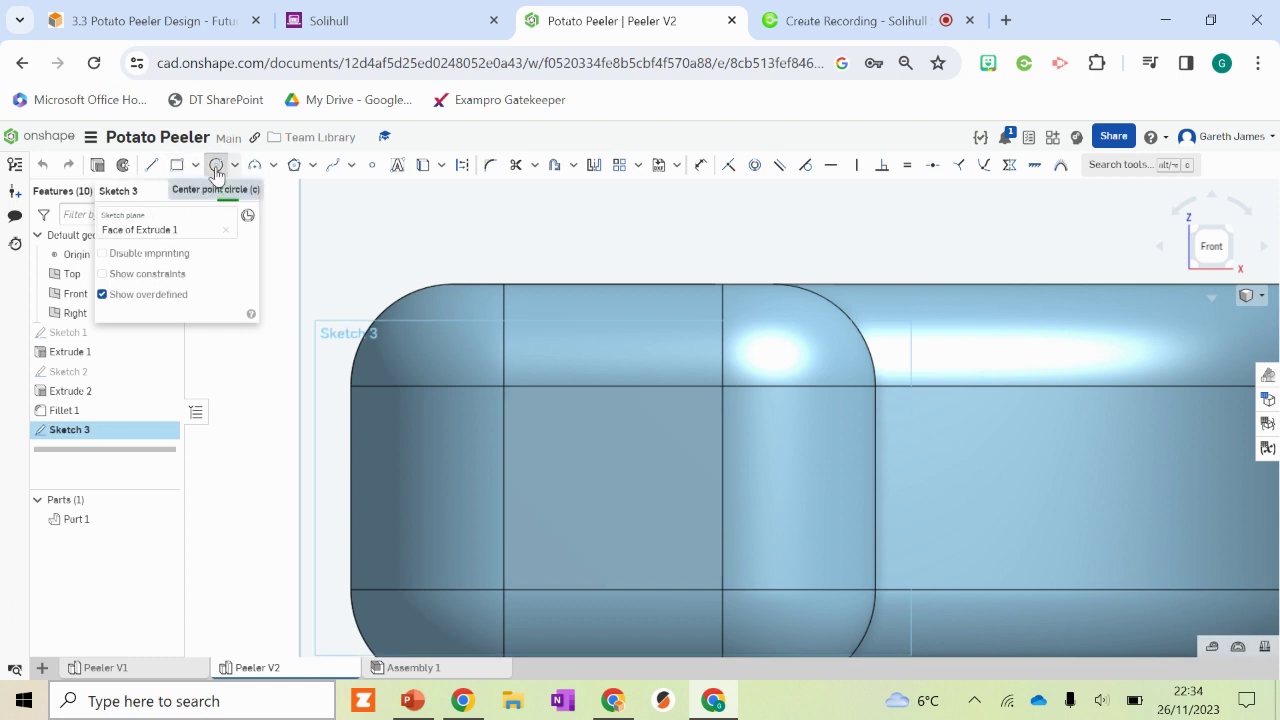
{"action": "left_click", "coordinate": [216, 164]}
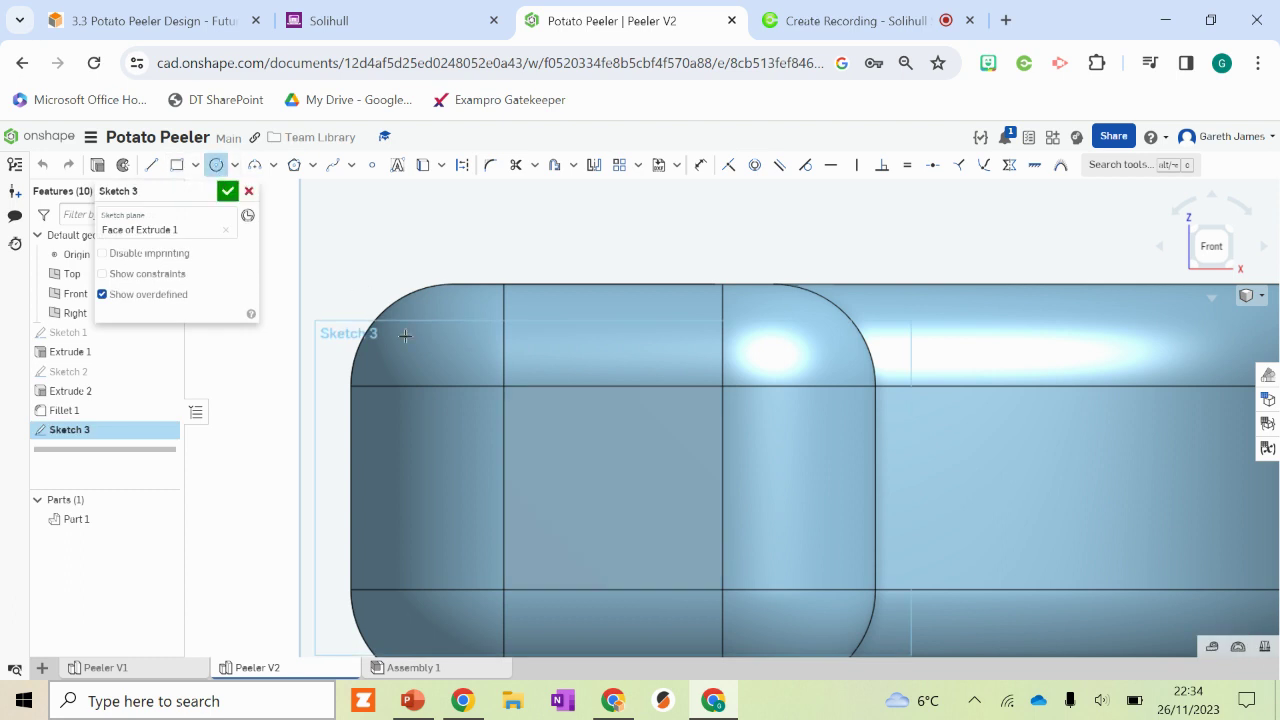
{"action": "left_click", "coordinate": [510, 488]}
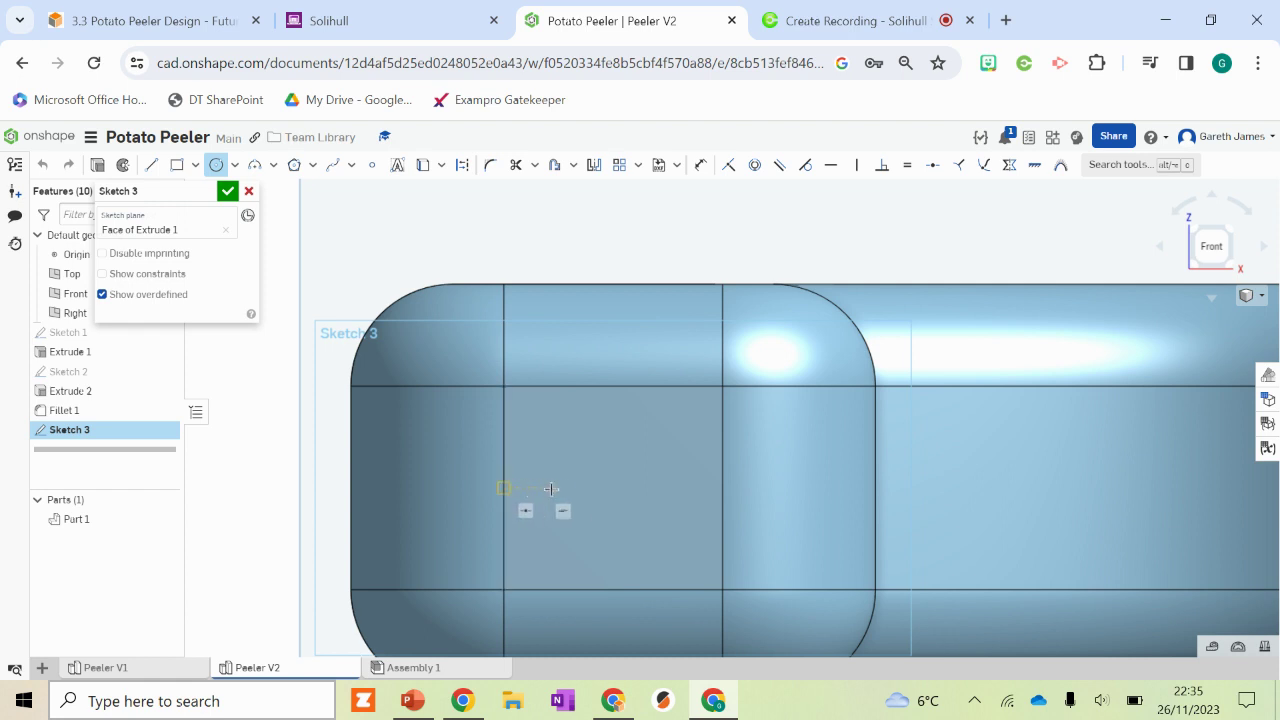
{"action": "left_click", "coordinate": [612, 488]}
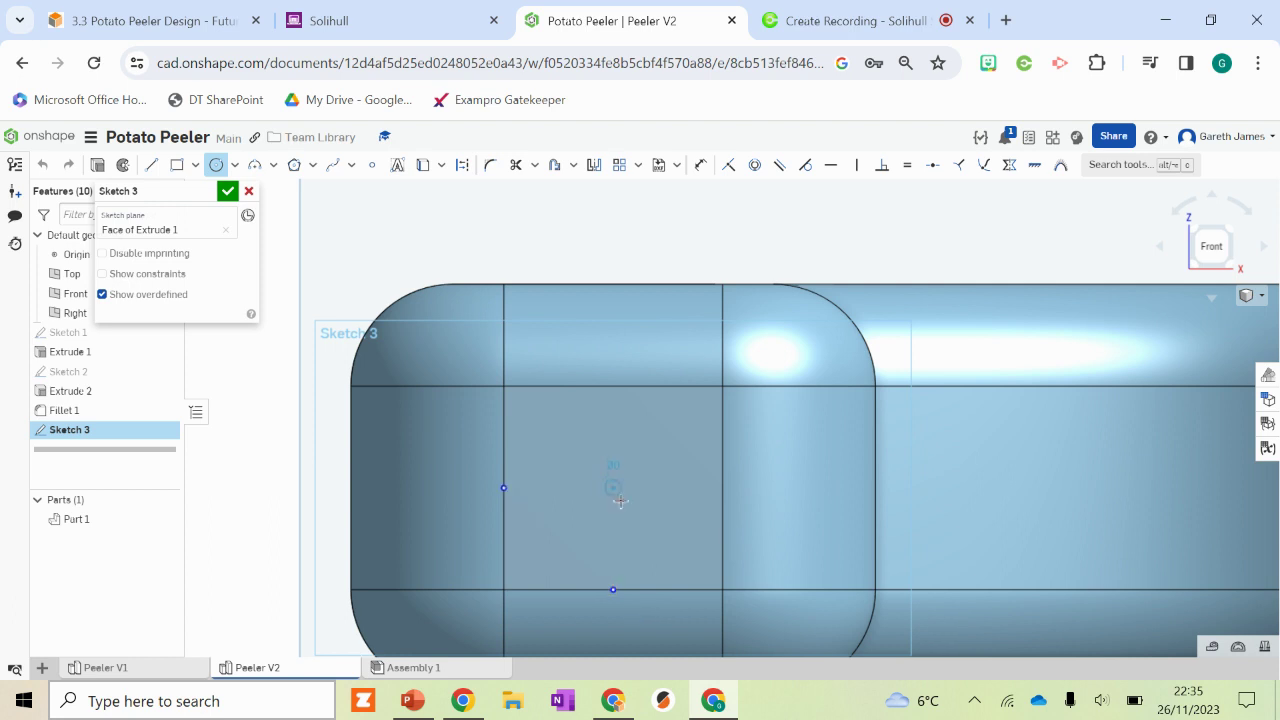
{"action": "left_click", "coordinate": [653, 549]}
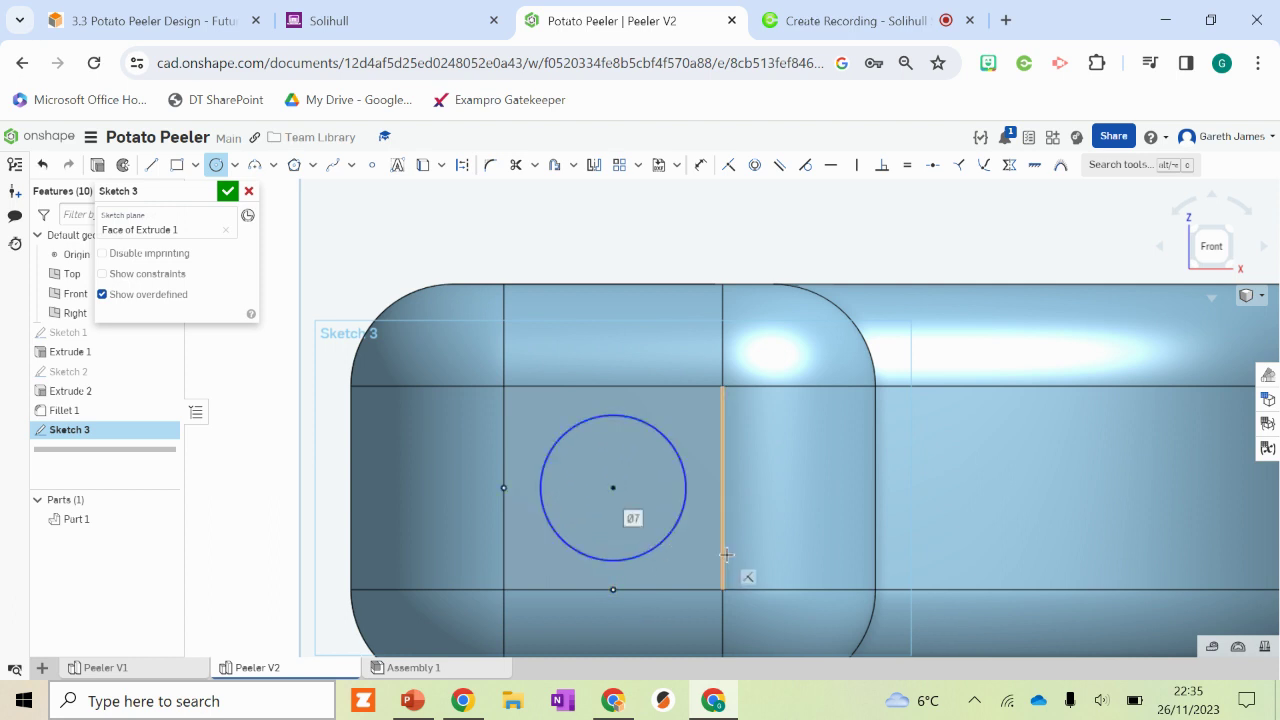
{"action": "type", "text": "8"}
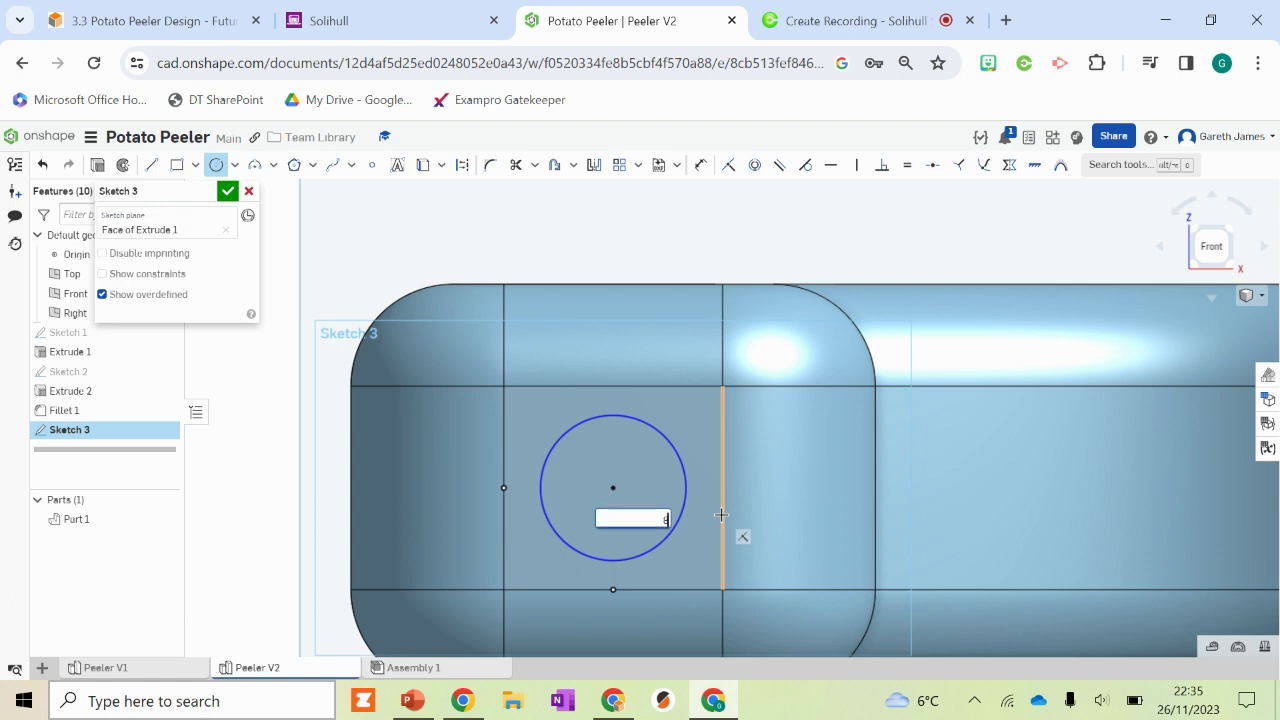
{"action": "key", "text": "Return"}
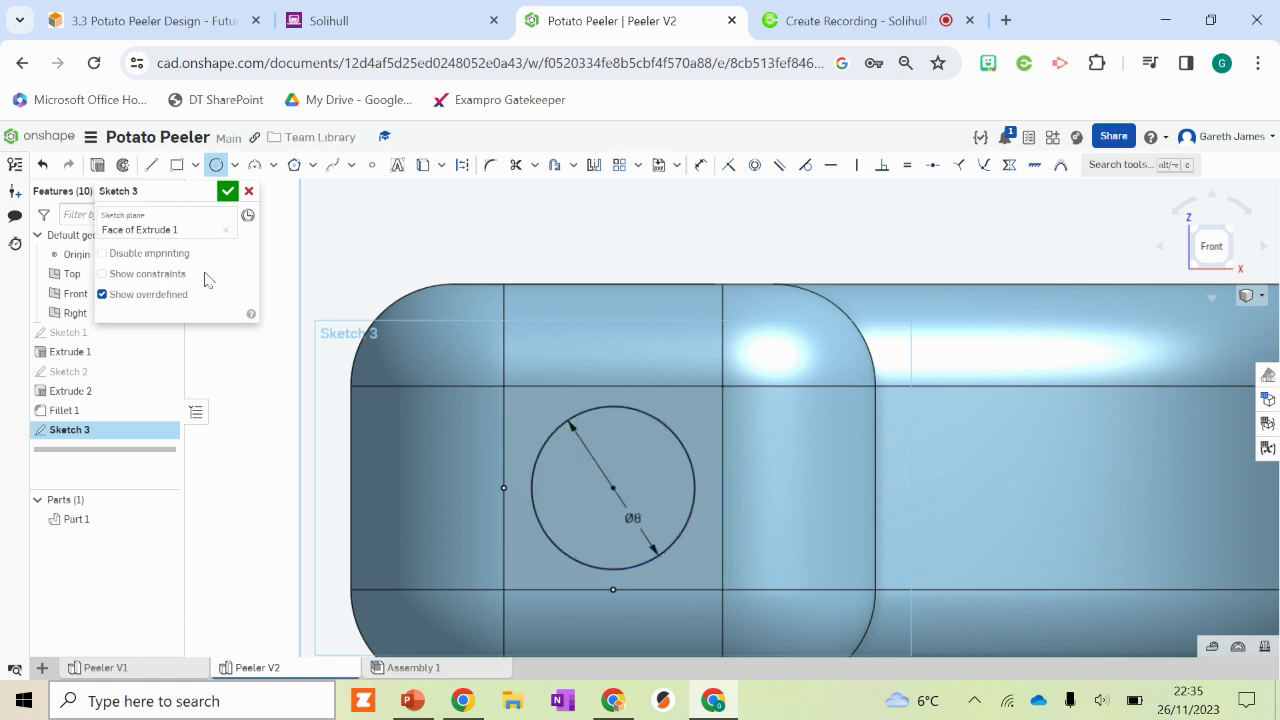
- Draw a horizontal line across the circle's diameter and trim away the upper arc to leave a lower semicircle
{"action": "left_click", "coordinate": [151, 164]}
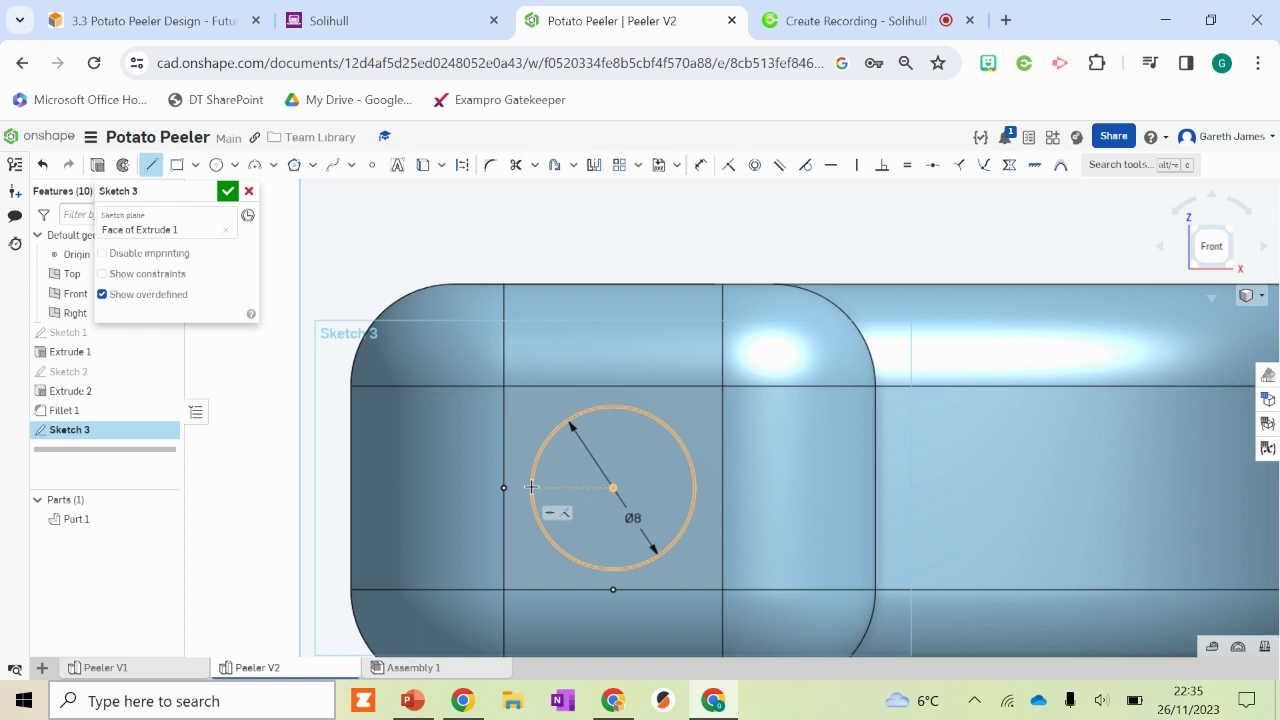
{"action": "left_click_drag", "start_coordinate": [552, 490], "coordinate": [675, 531]}
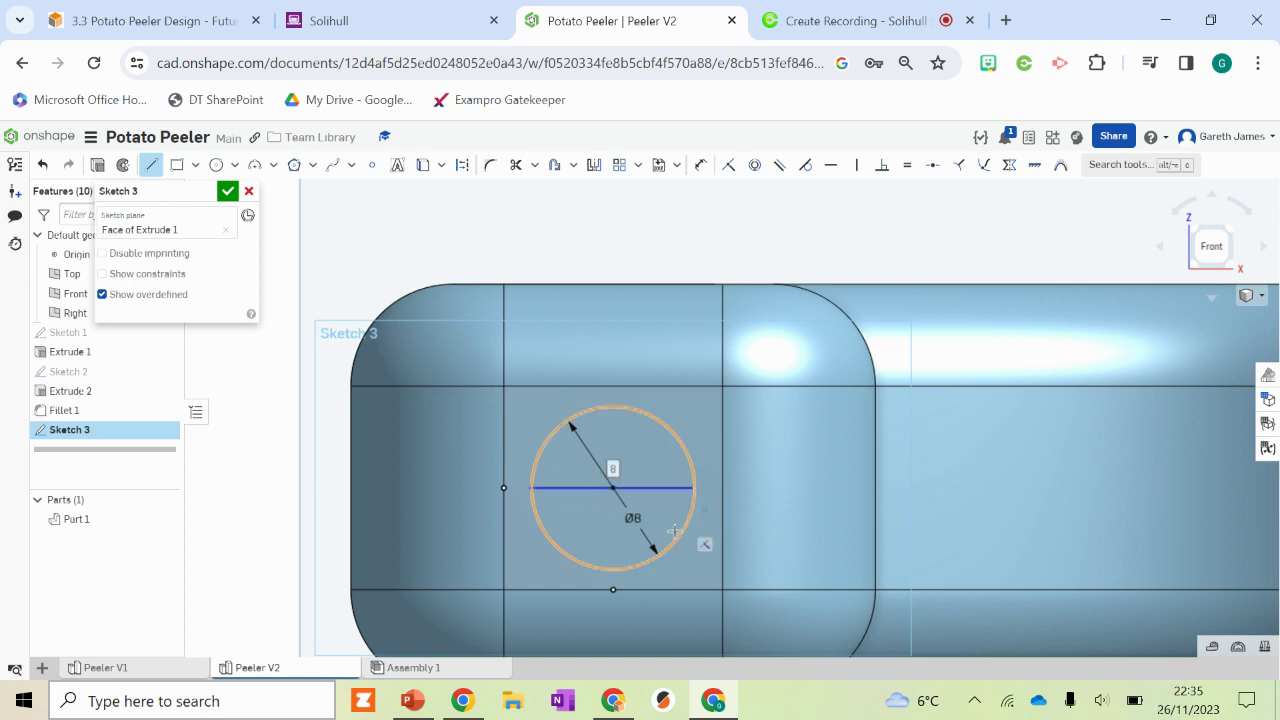
{"action": "left_click", "coordinate": [516, 164]}
{"action": "left_click", "coordinate": [555, 430]}
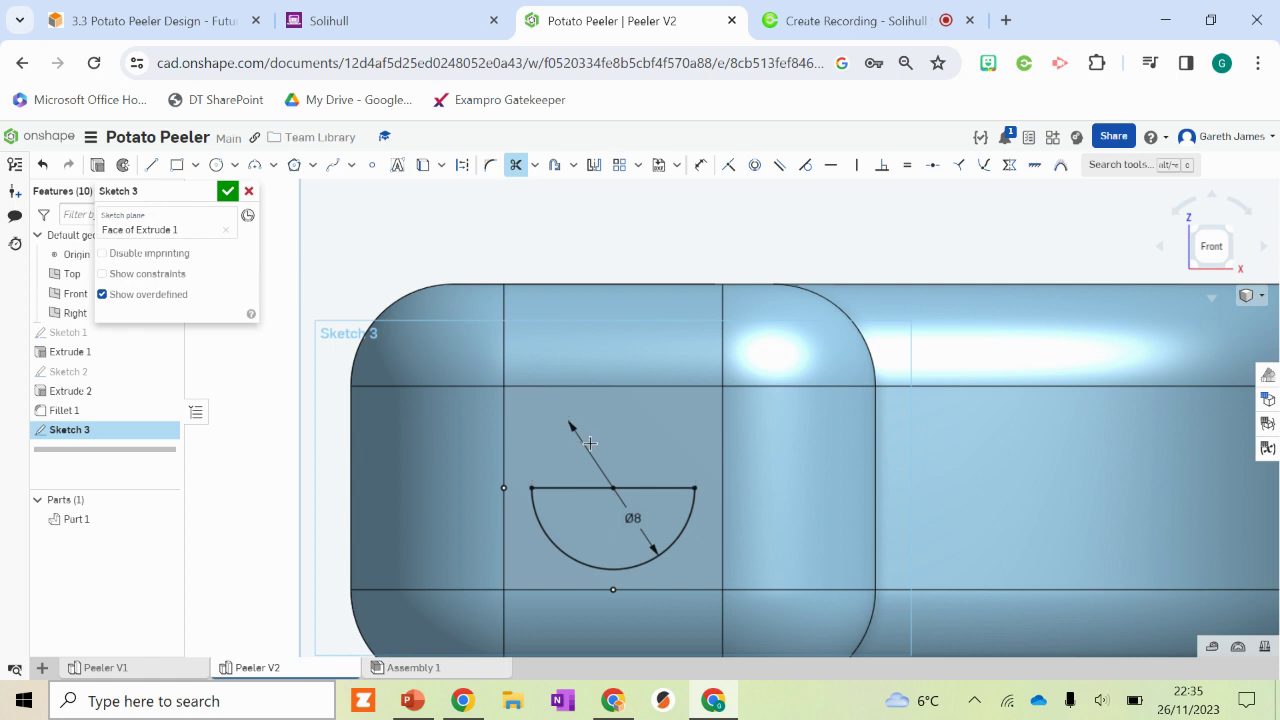
{"action": "scroll", "coordinate": [686, 425], "scroll_direction": "down", "scroll_amount": 2}
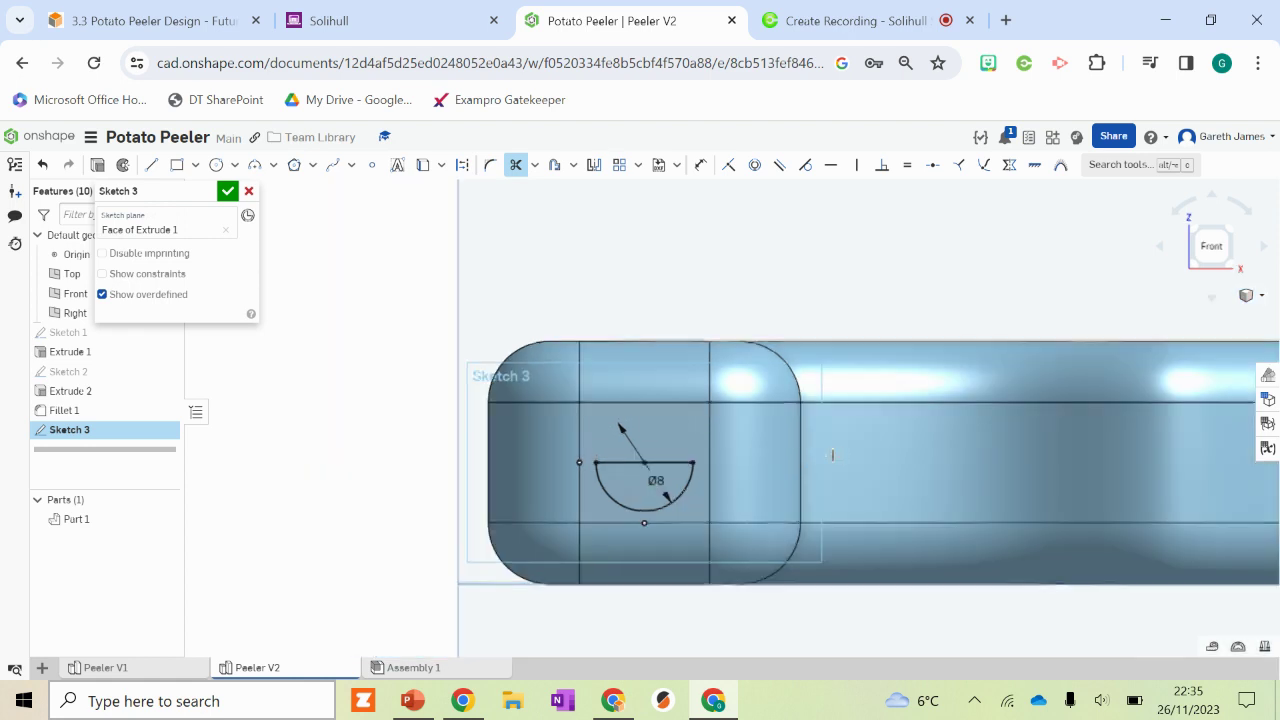
{"action": "right_click_drag", "start_coordinate": [830, 452], "coordinate": [792, 475]}
{"action": "scroll", "coordinate": [634, 557], "scroll_direction": "up", "scroll_amount": 2}
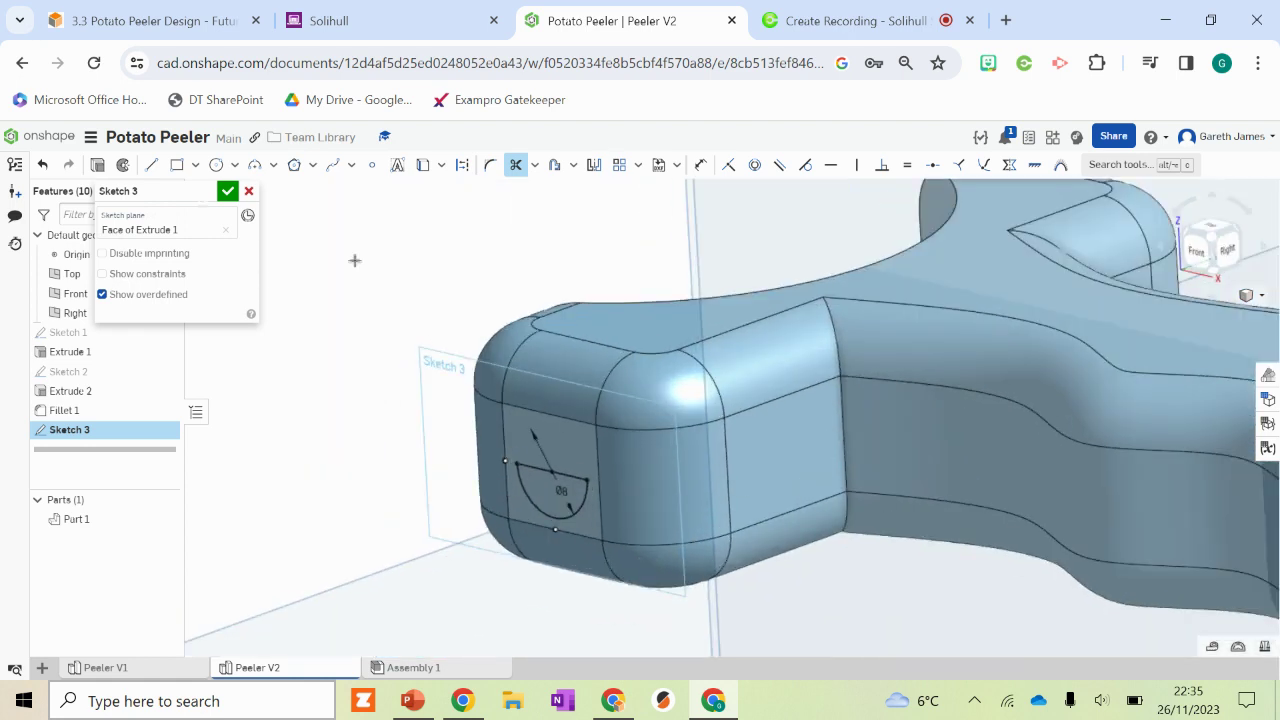
- Extrude the semicircle outward from the front head prong as an added blind solid with a depth of 12 mm
{"action": "left_click", "coordinate": [100, 168]}
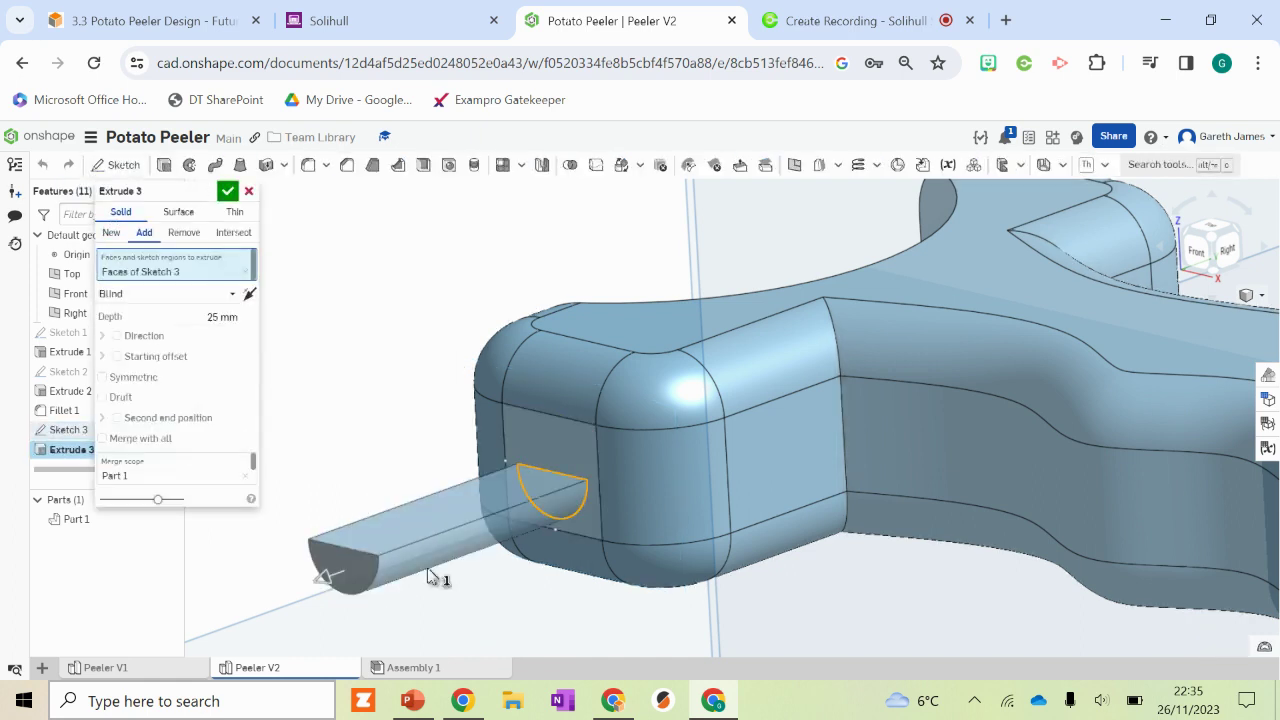
{"action": "scroll", "coordinate": [683, 537], "scroll_direction": "down", "scroll_amount": 3}
{"action": "left_click_drag", "start_coordinate": [405, 543], "coordinate": [503, 514]}
{"action": "scroll", "coordinate": [503, 514], "scroll_direction": "up", "scroll_amount": 2}
{"action": "scroll", "coordinate": [503, 514], "scroll_direction": "up", "scroll_amount": 2}
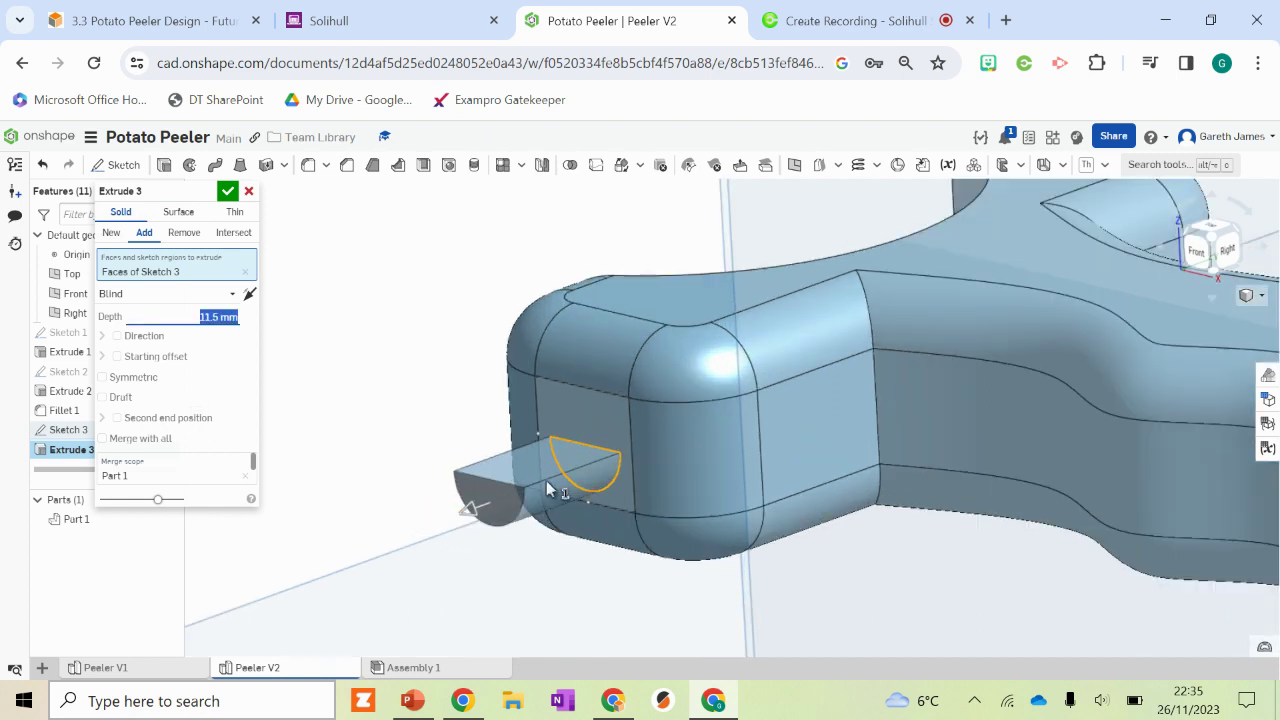
{"action": "scroll", "coordinate": [500, 510], "scroll_direction": "up", "scroll_amount": 2}
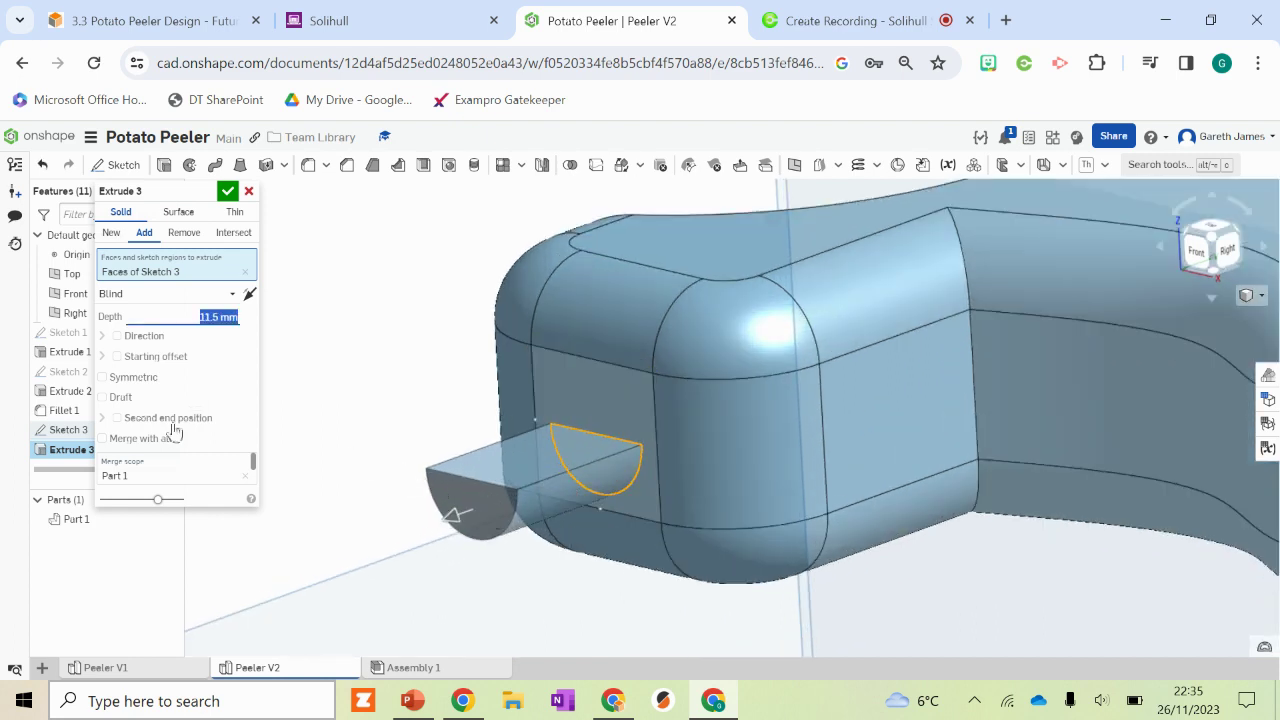
- Apply a 10 degree draft to the semicircular extrusion and reverse its direction so the peg tapers inward
{"action": "left_click", "coordinate": [103, 399]}
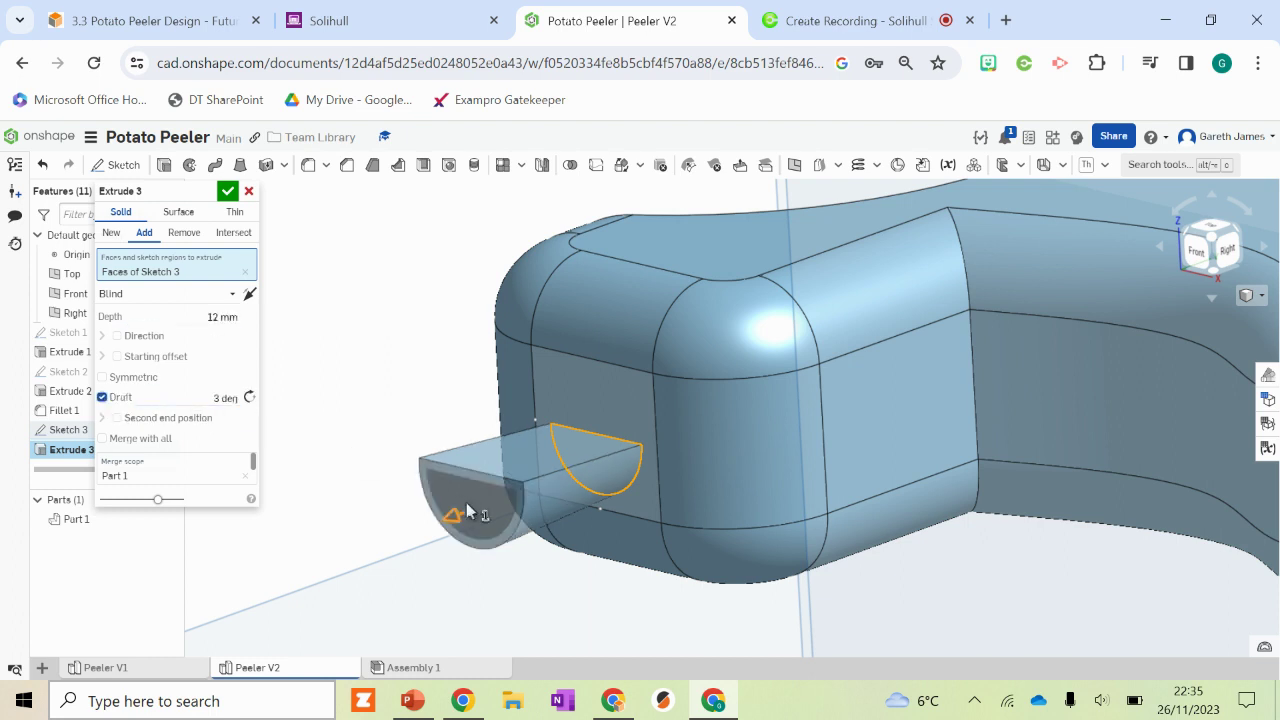
{"action": "left_click", "coordinate": [215, 400]}
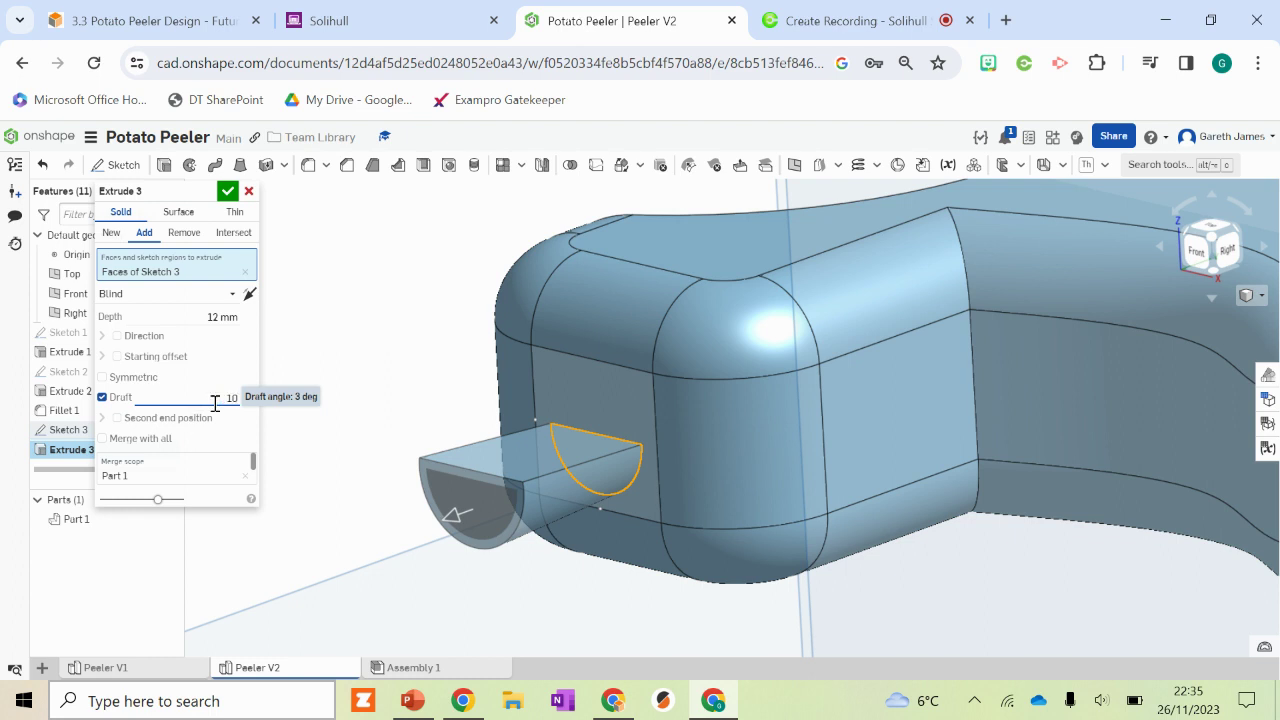
{"action": "key", "text": "Return"}
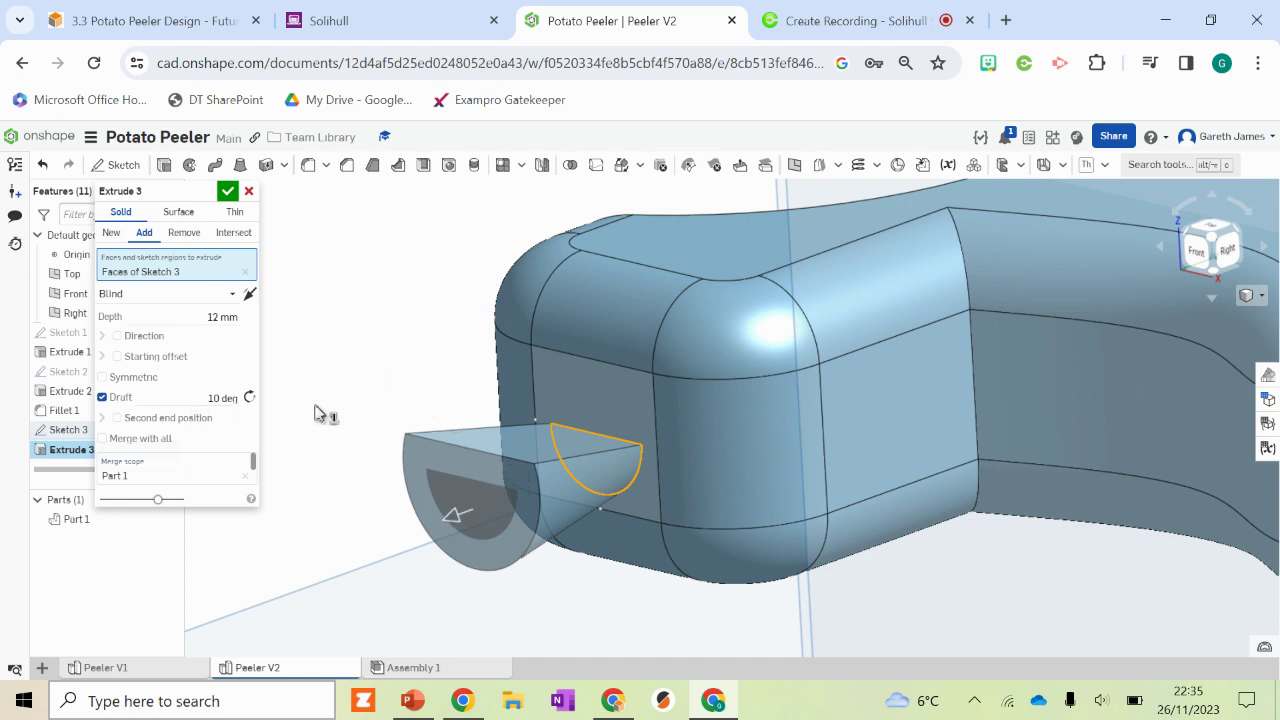
{"action": "left_click", "coordinate": [250, 398]}
{"action": "right_click_drag", "start_coordinate": [505, 455], "coordinate": [449, 369]}
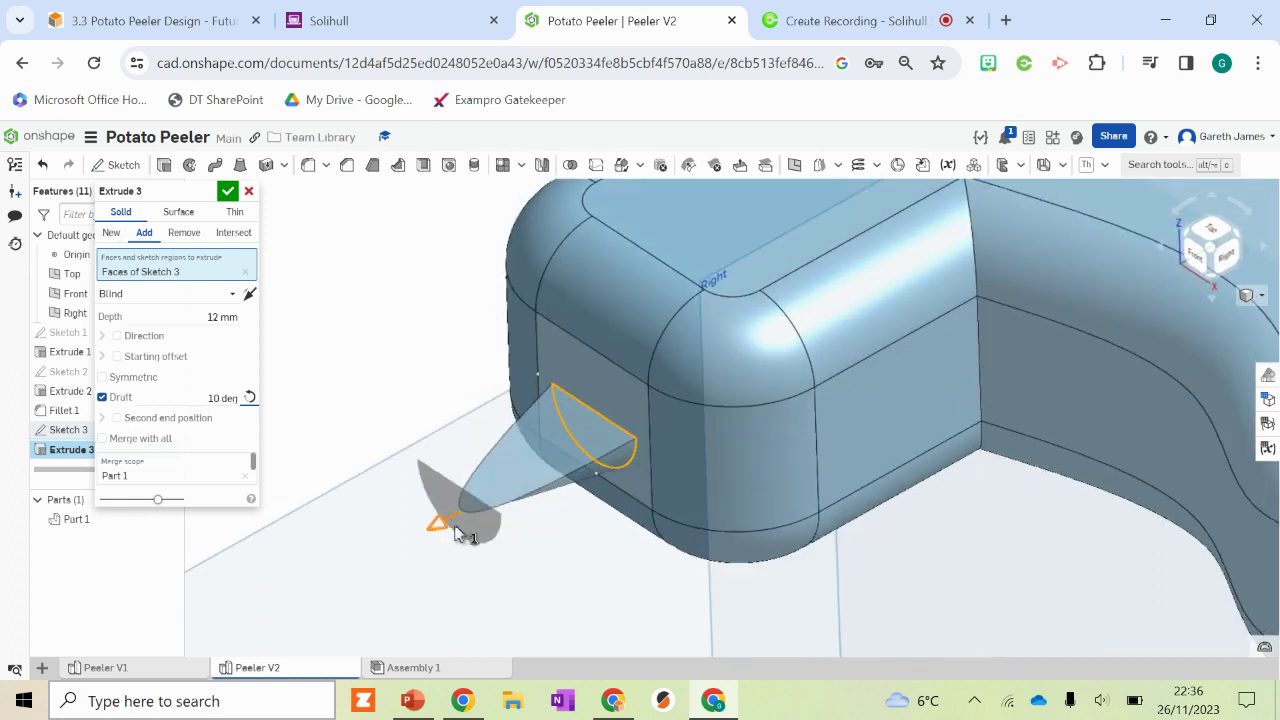
- Shorten the tapered extrusion to 7 mm and set its draft angle to 12 degrees
{"action": "left_click_drag", "start_coordinate": [441, 524], "coordinate": [487, 500]}
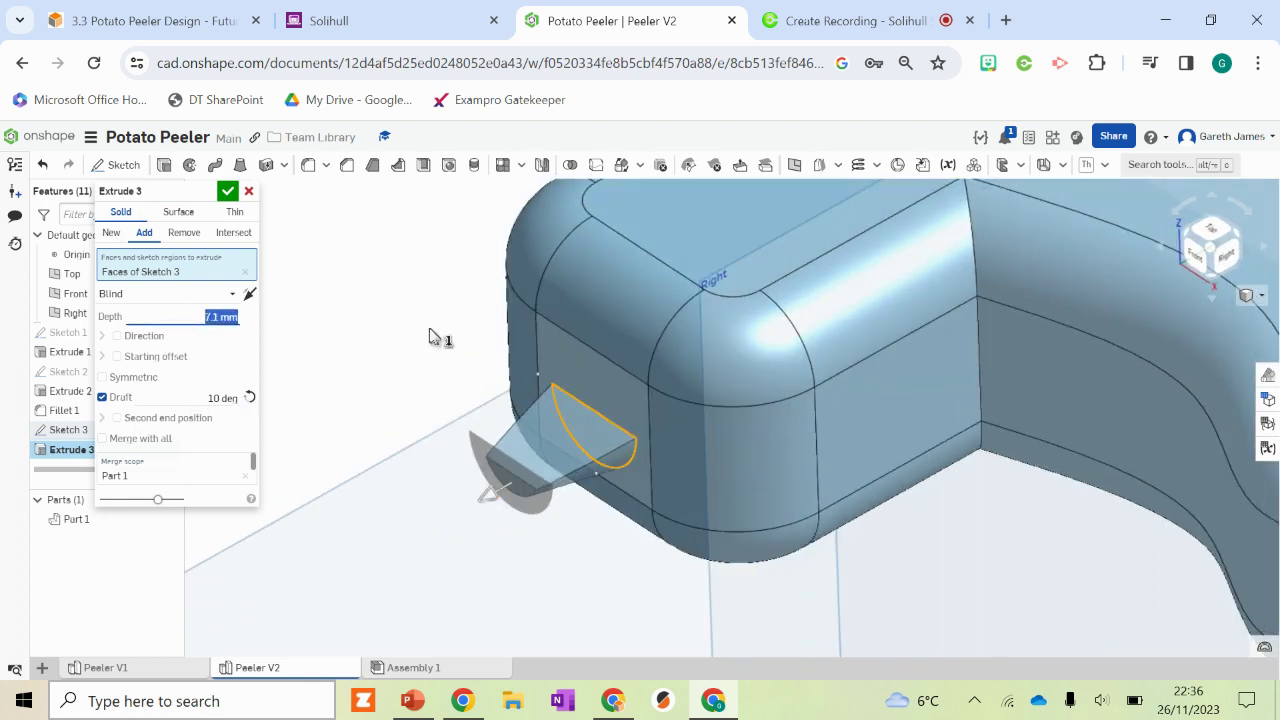
{"action": "left_click", "coordinate": [216, 400]}
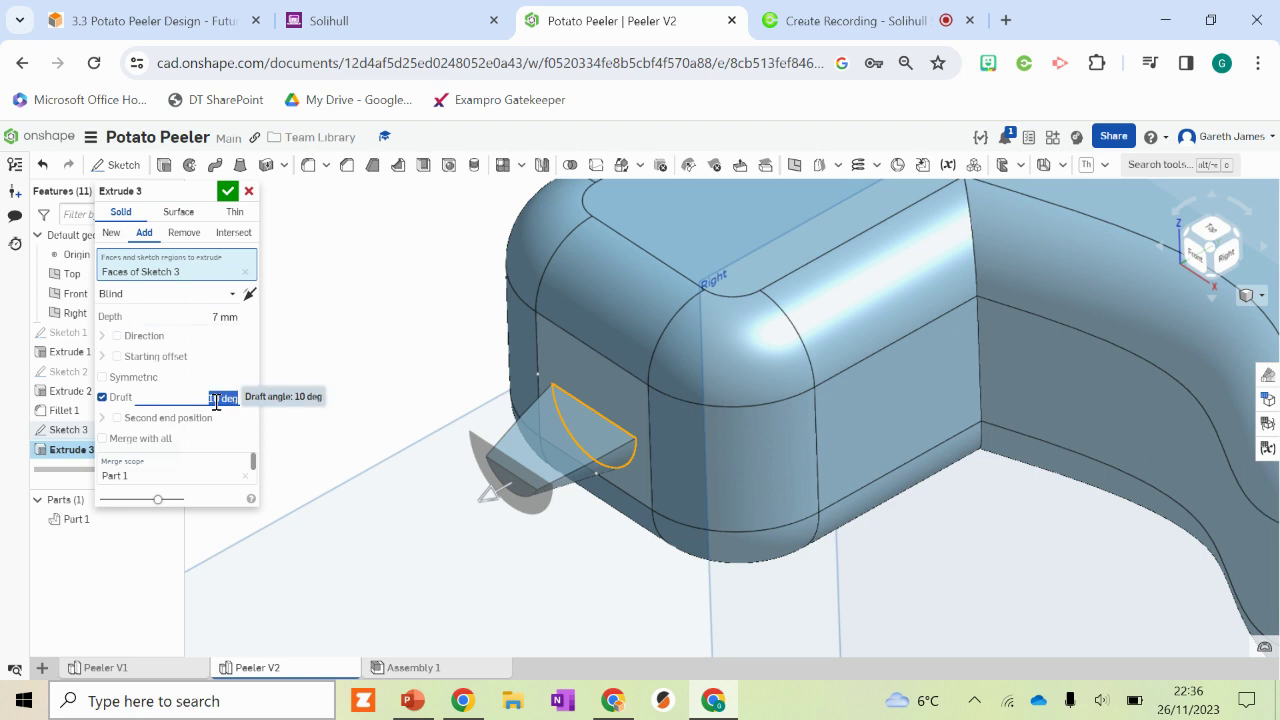
{"action": "type", "text": "12"}
{"action": "key", "text": "Return"}
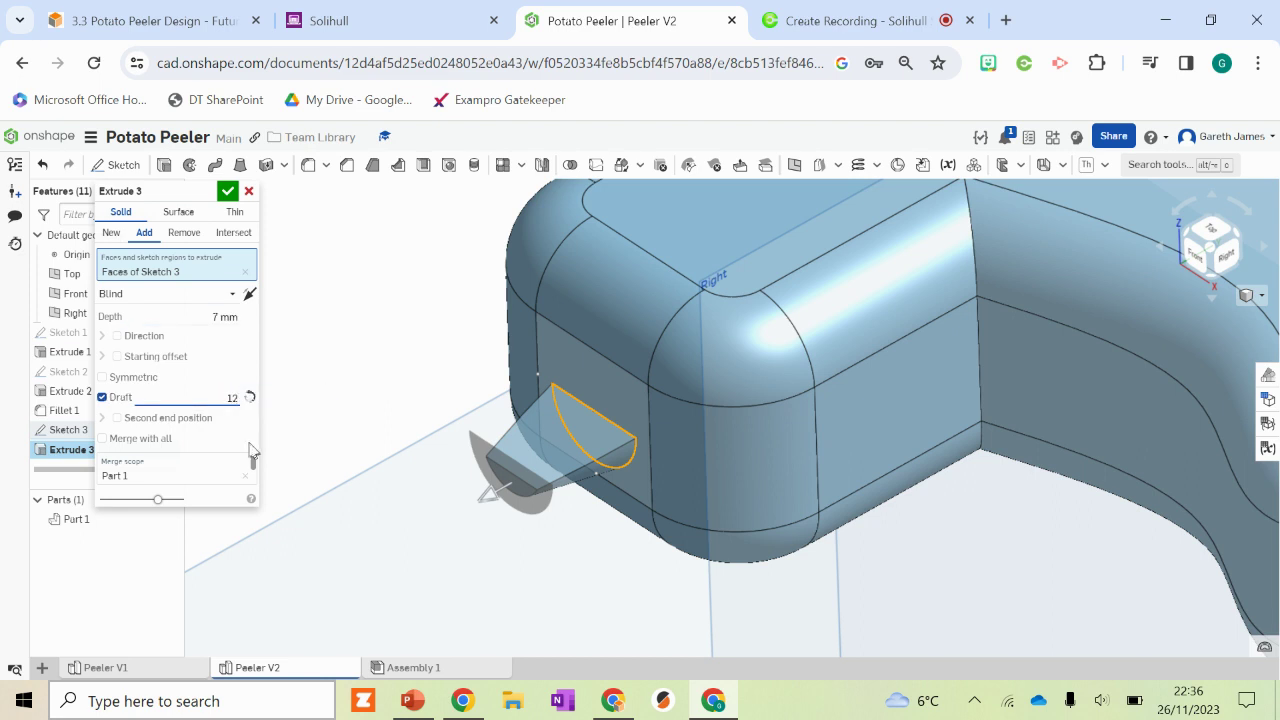
{"action": "key", "text": "Left"}
{"action": "key", "text": "Left"}
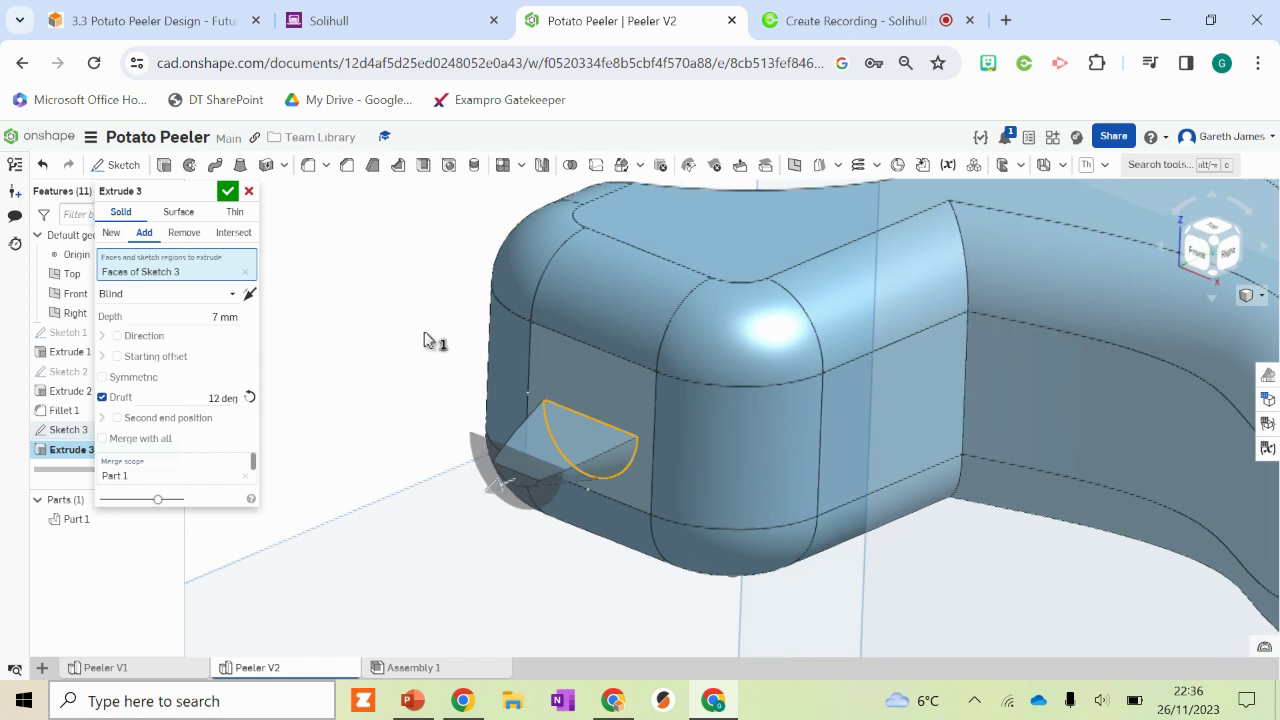
- Set the draft angle of the extrusion to 15 degrees and finish the pointed spike
{"action": "left_click", "coordinate": [209, 400]}
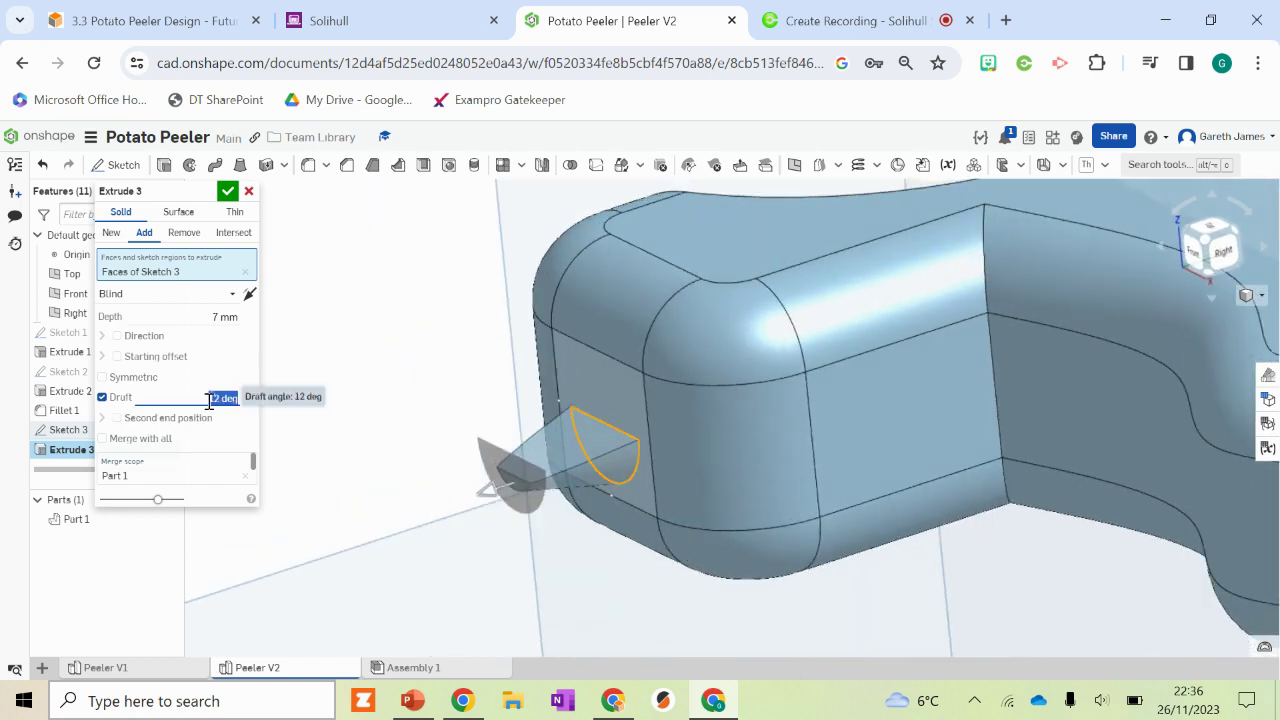
{"action": "type", "text": "15"}
{"action": "key", "text": "Return"}
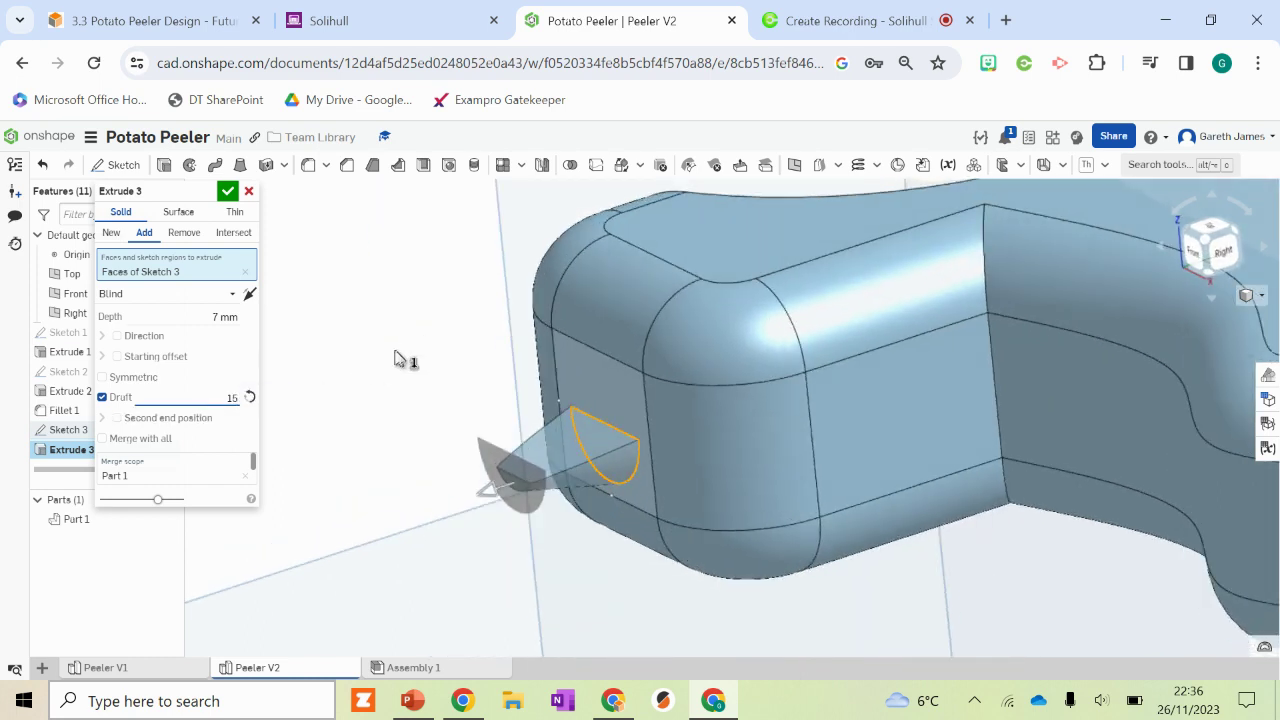
{"action": "key", "text": "Up"}
{"action": "key", "text": "Down"}
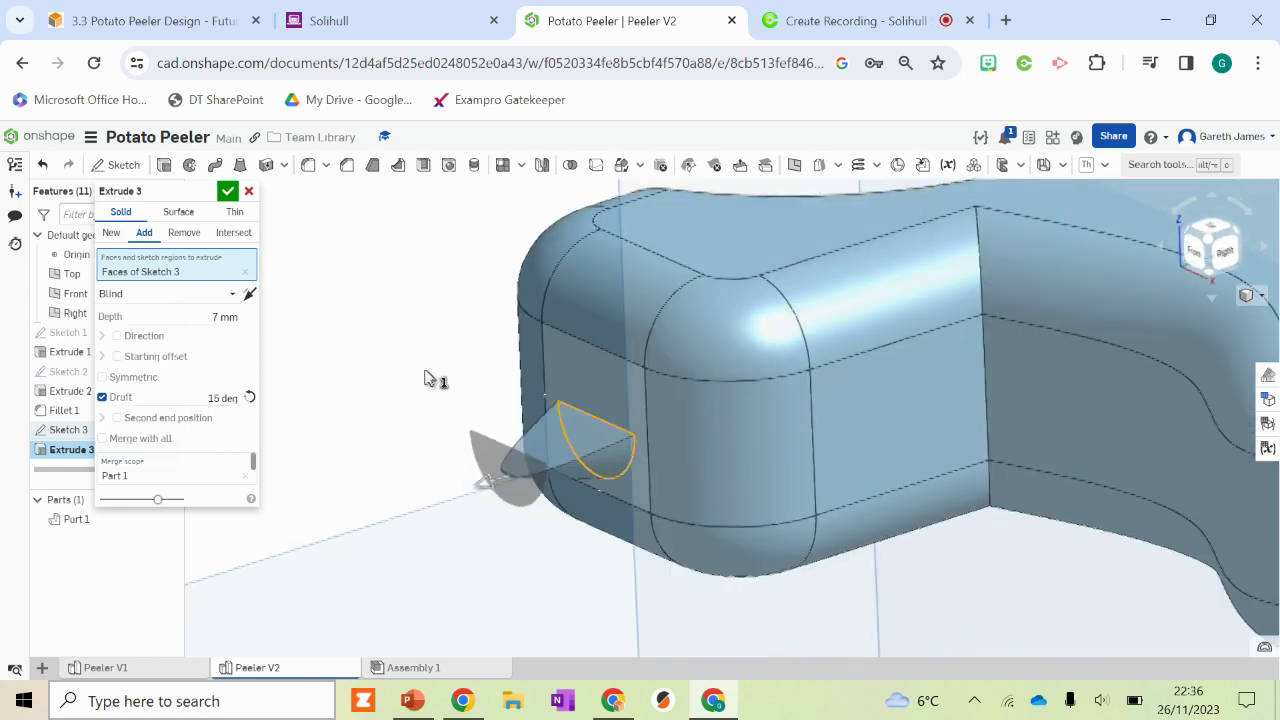
{"action": "key", "text": "Down"}
{"action": "scroll", "coordinate": [443, 380], "scroll_direction": "up", "scroll_amount": 2}
{"action": "scroll", "coordinate": [443, 383], "scroll_direction": "down", "scroll_amount": 6}
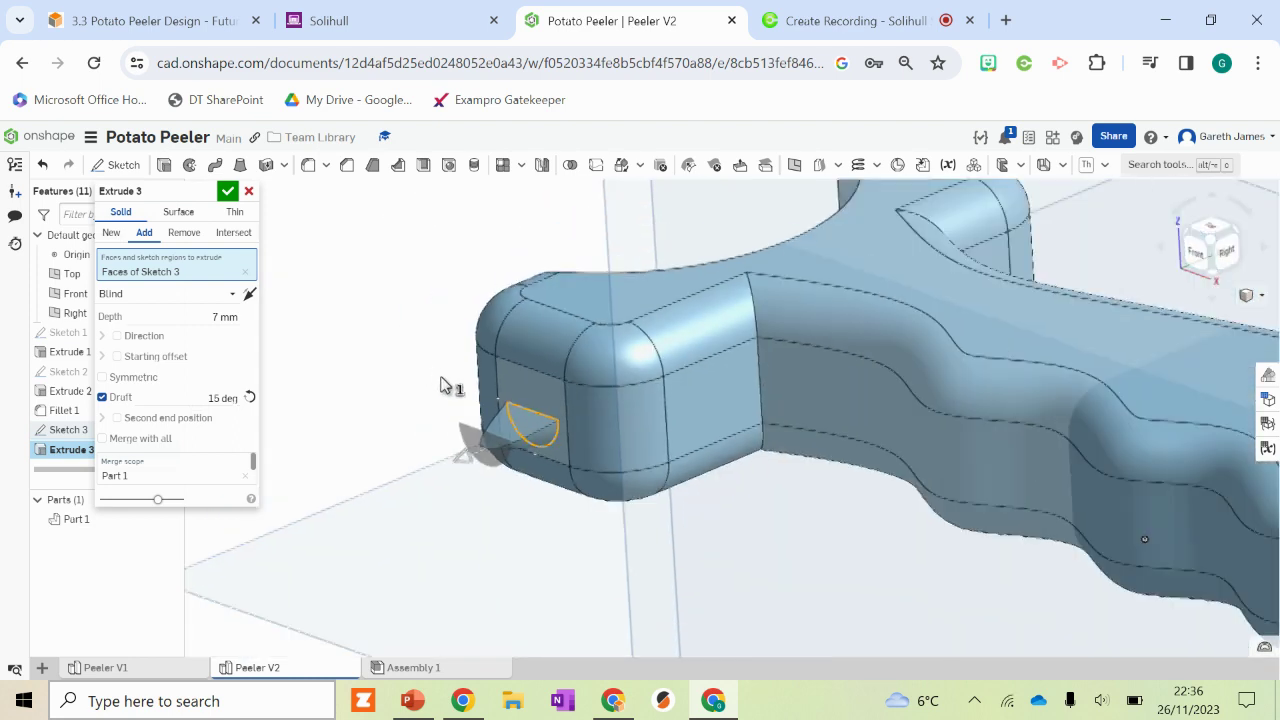
{"action": "key", "text": "Down"}
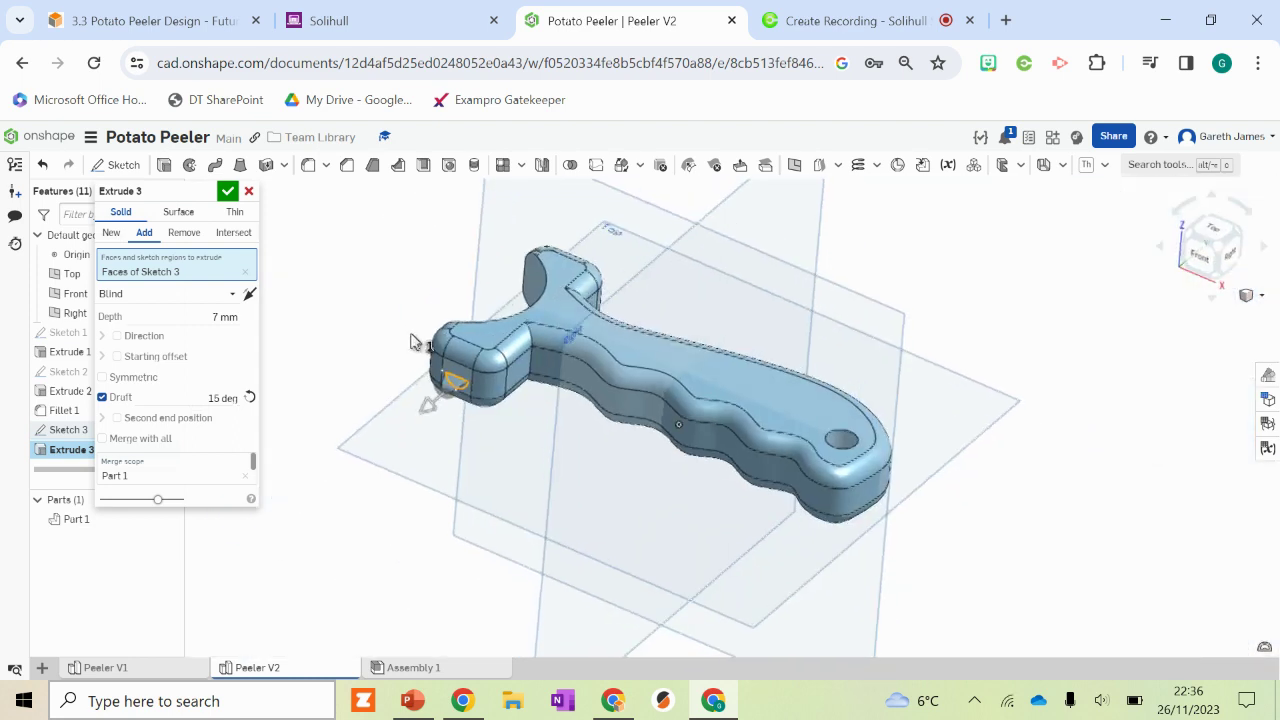
{"action": "left_click", "coordinate": [228, 192]}
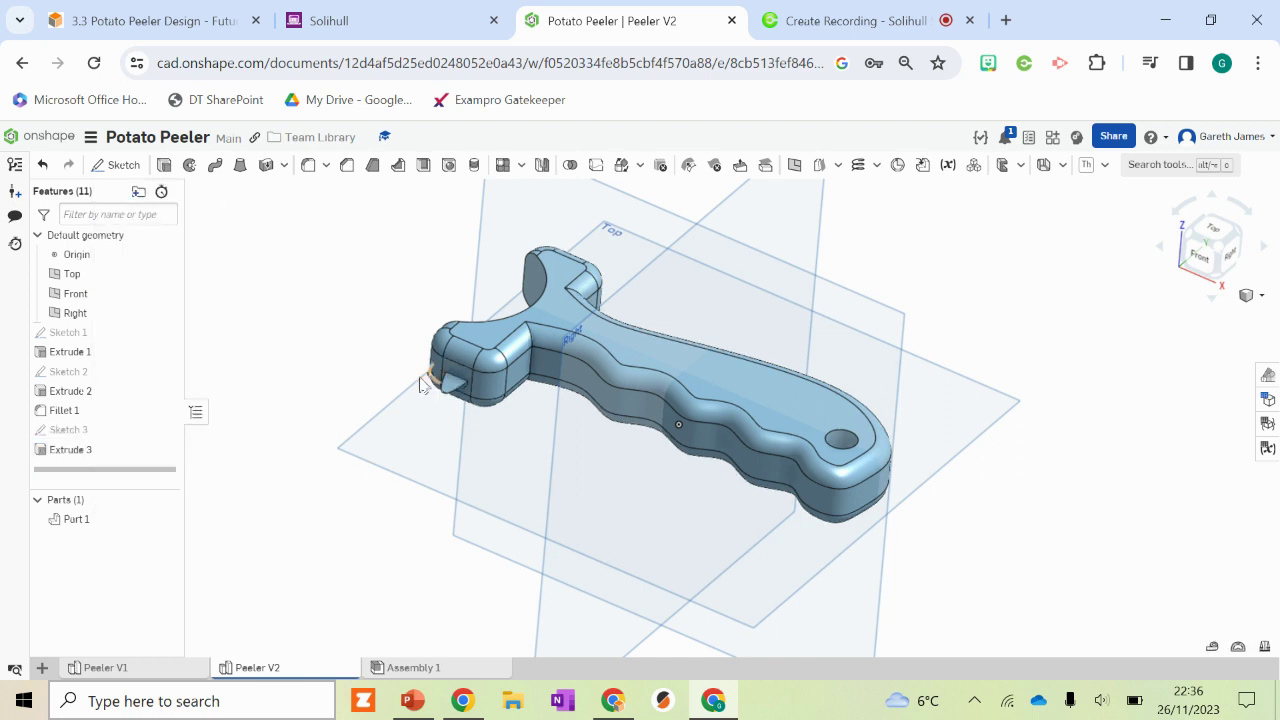
- Hide the Top, Front and Right default planes
{"action": "left_click", "coordinate": [1222, 256]}
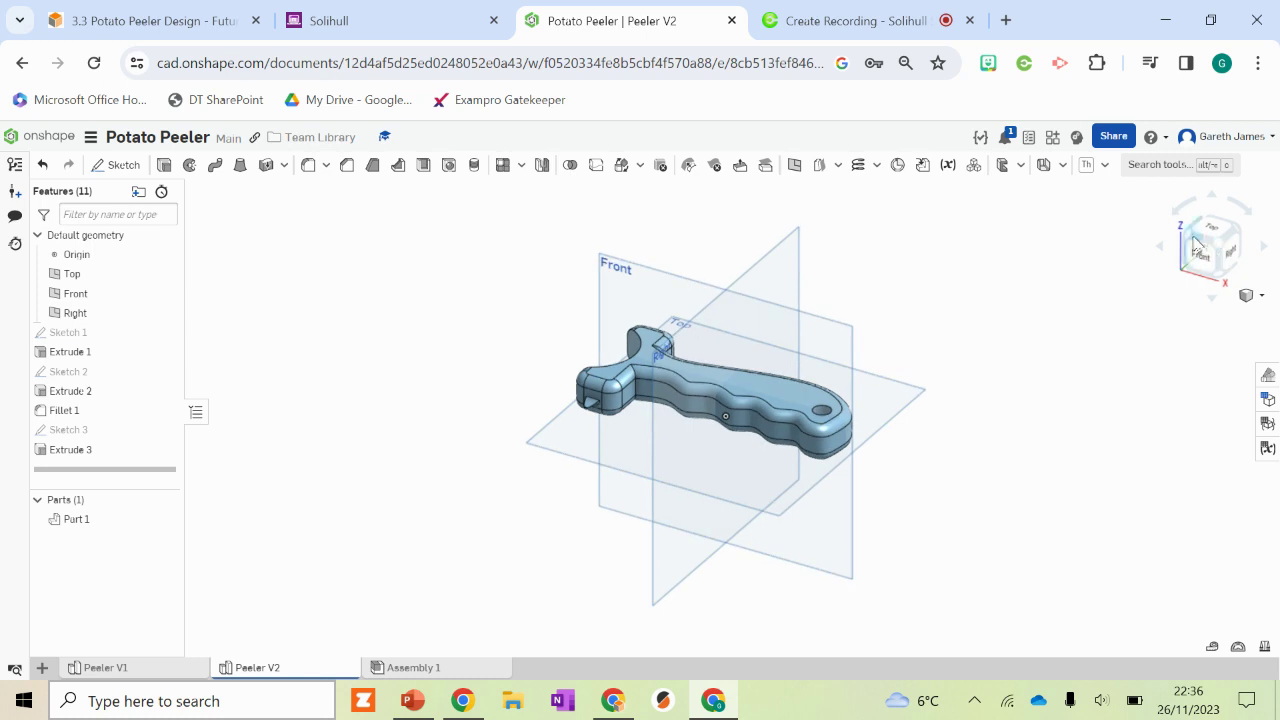
{"action": "left_click_drag", "start_coordinate": [1190, 242], "coordinate": [1246, 245]}
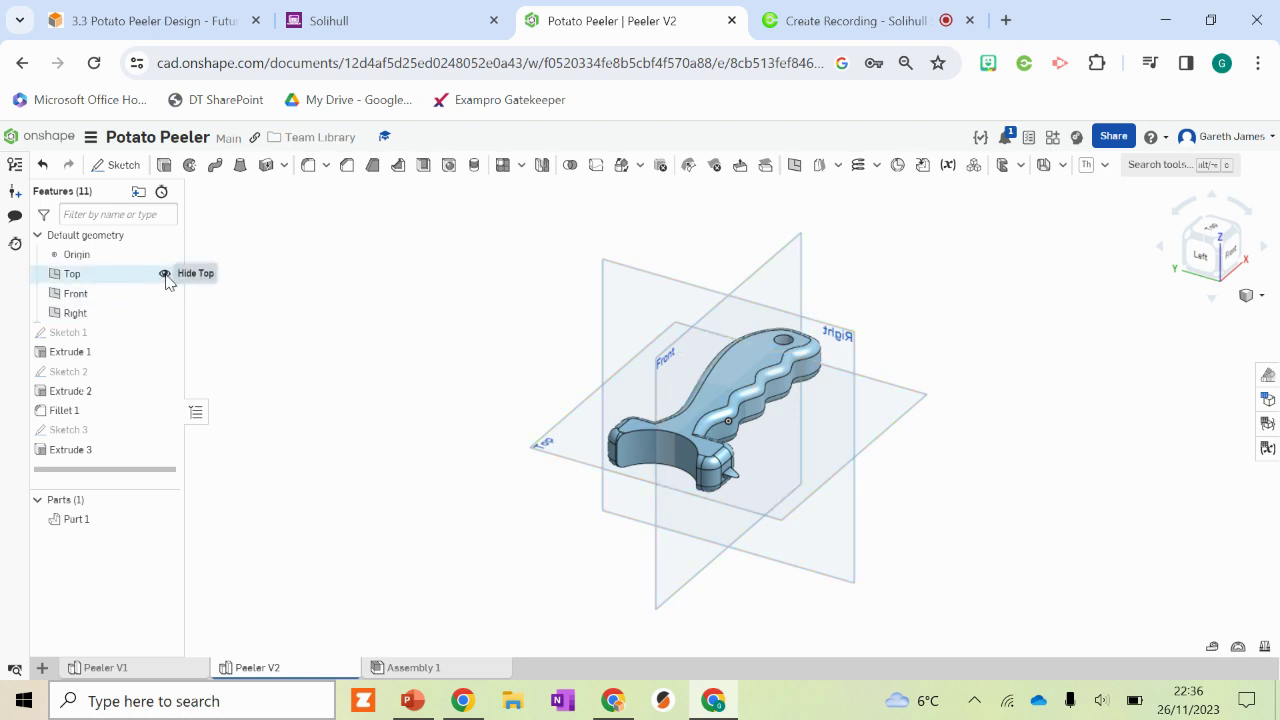
{"action": "left_click", "coordinate": [165, 274]}
{"action": "left_click", "coordinate": [165, 293]}
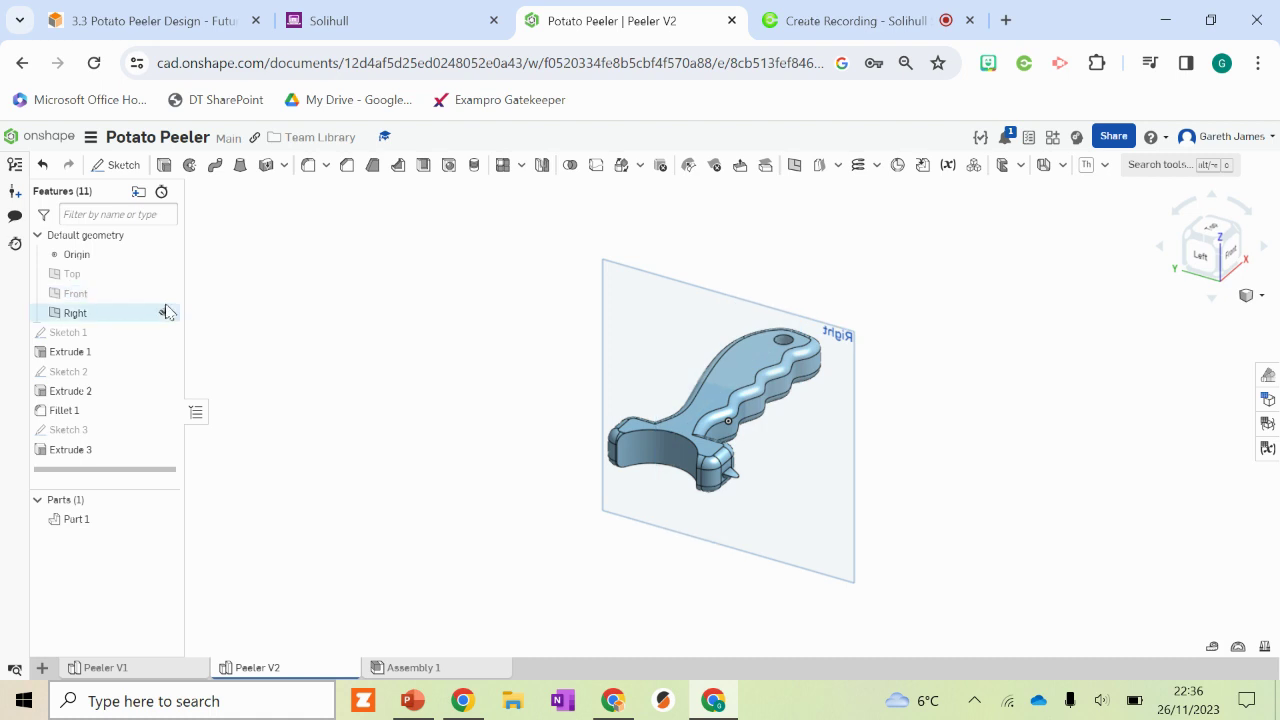
{"action": "left_click", "coordinate": [165, 313]}
{"action": "right_click_drag", "start_coordinate": [760, 558], "coordinate": [790, 469]}
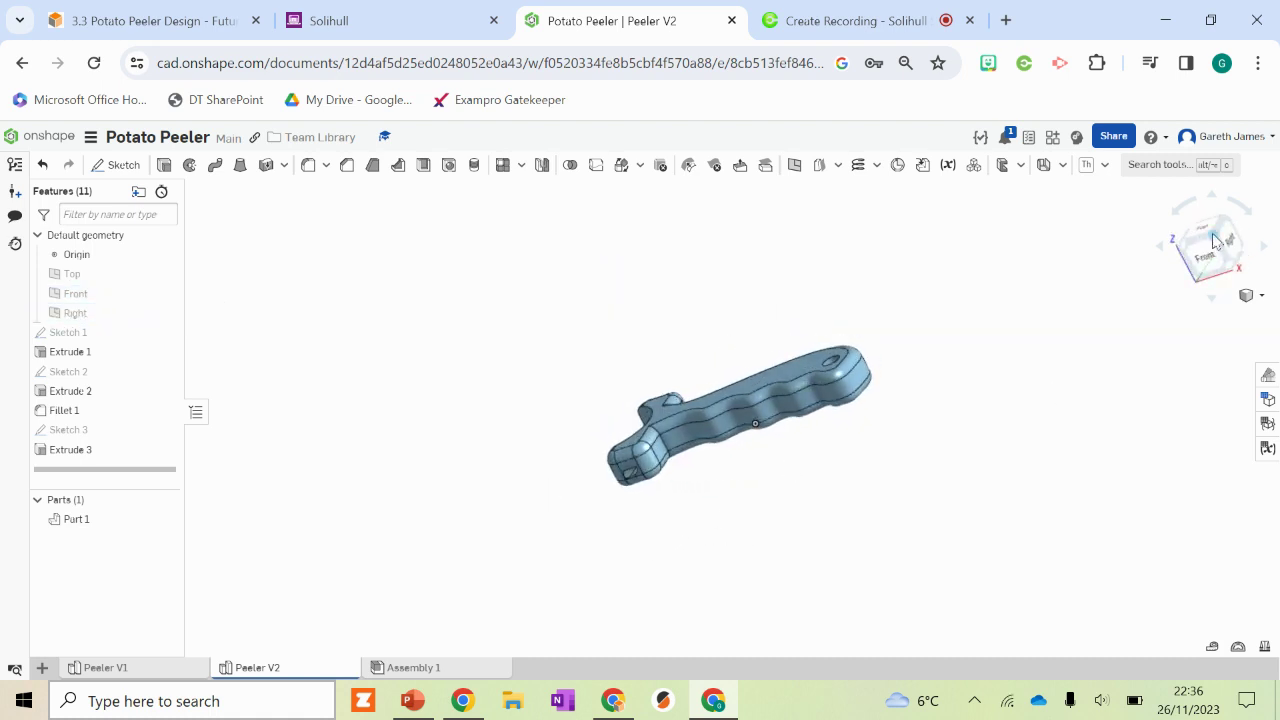
- Change the appearance of the whole peeler part to light green (#A7D293)
{"action": "left_click", "coordinate": [1212, 243]}
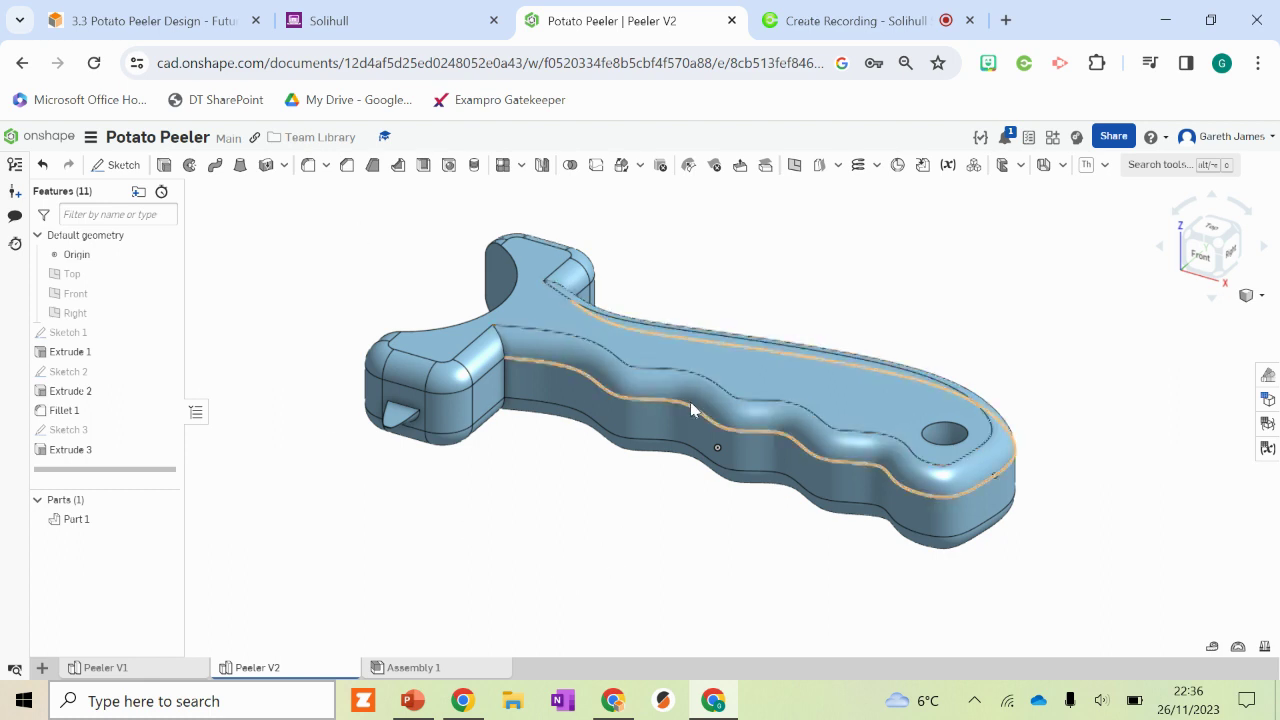
{"action": "right_click", "coordinate": [683, 362]}
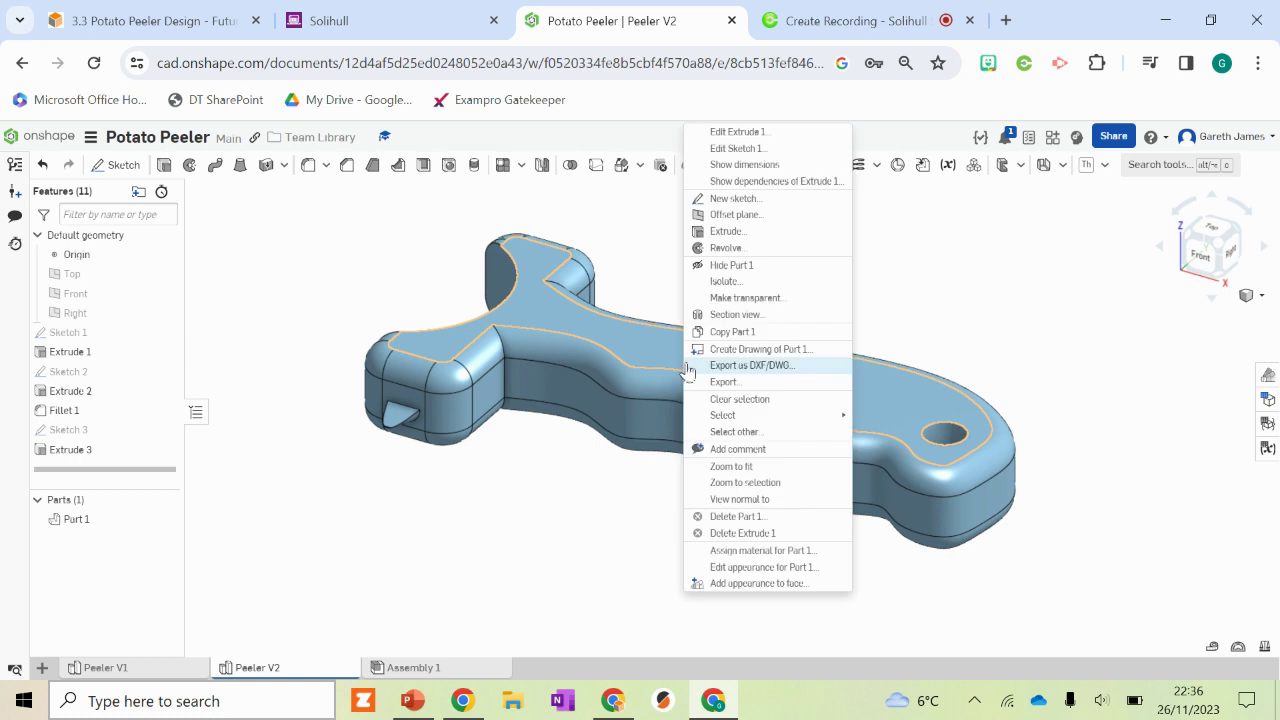
{"action": "left_click", "coordinate": [795, 567]}
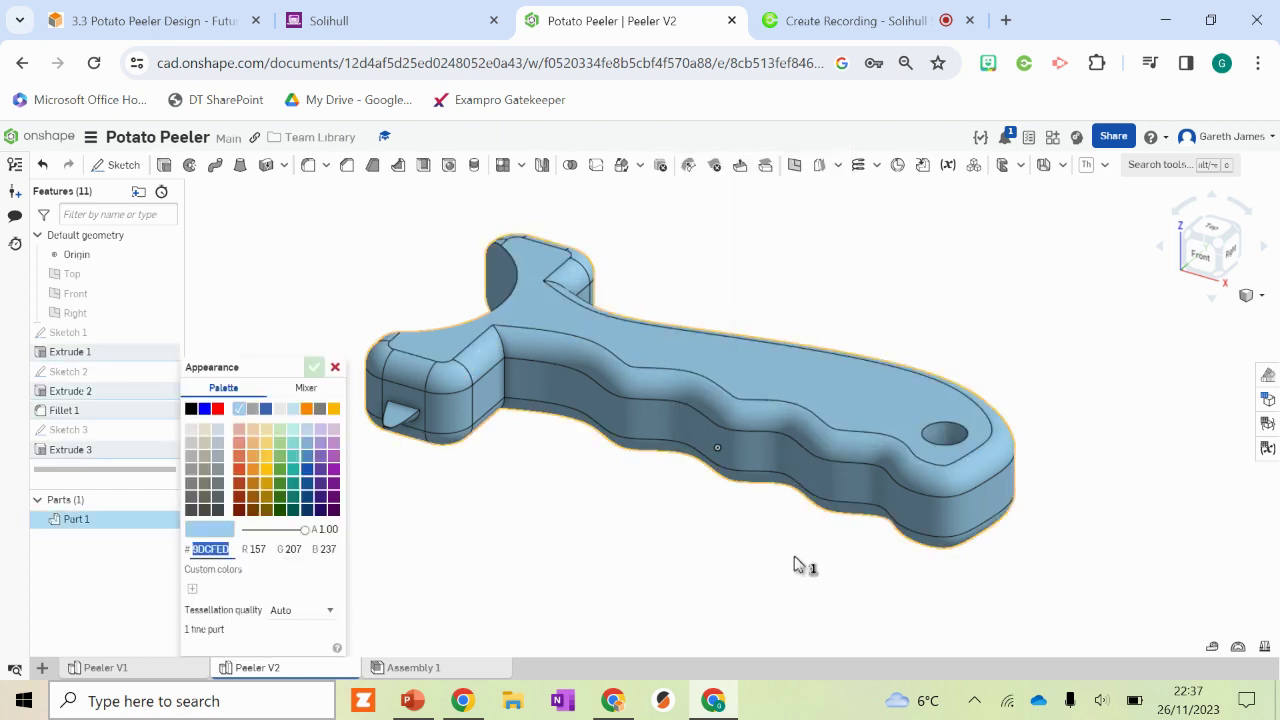
{"action": "left_click", "coordinate": [293, 448]}
{"action": "left_click", "coordinate": [279, 445]}
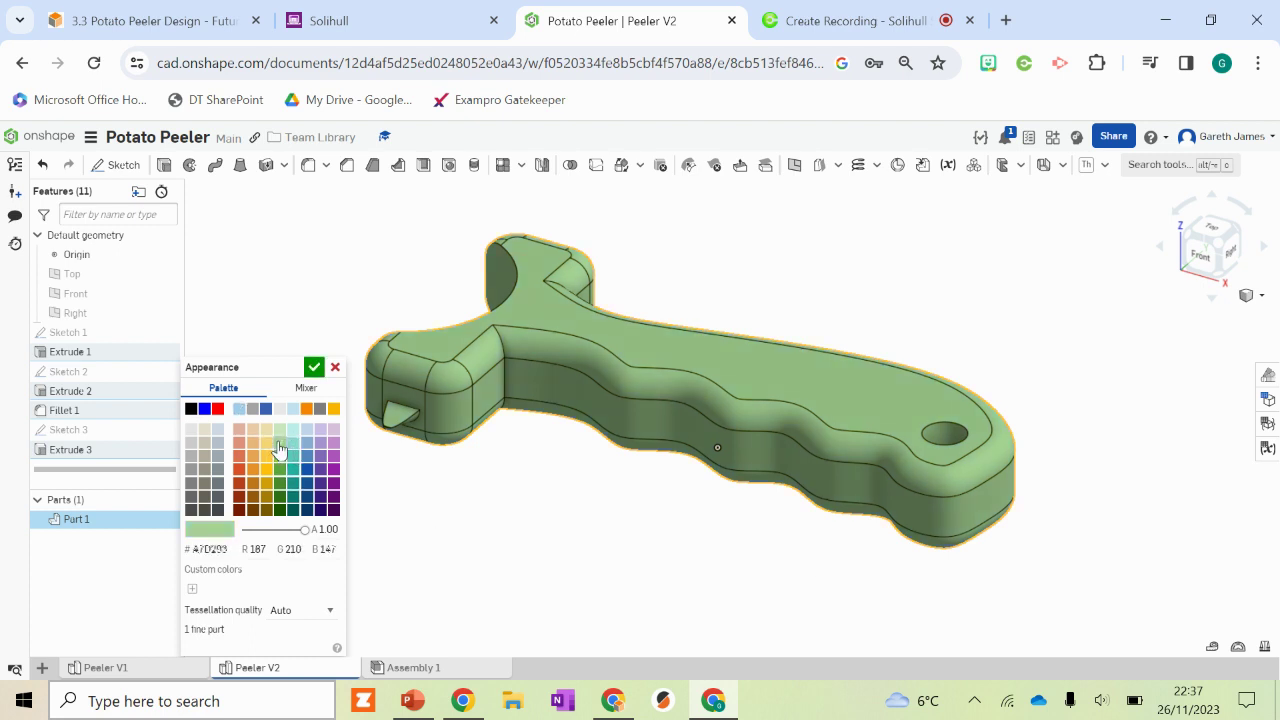
{"action": "left_click", "coordinate": [314, 368]}
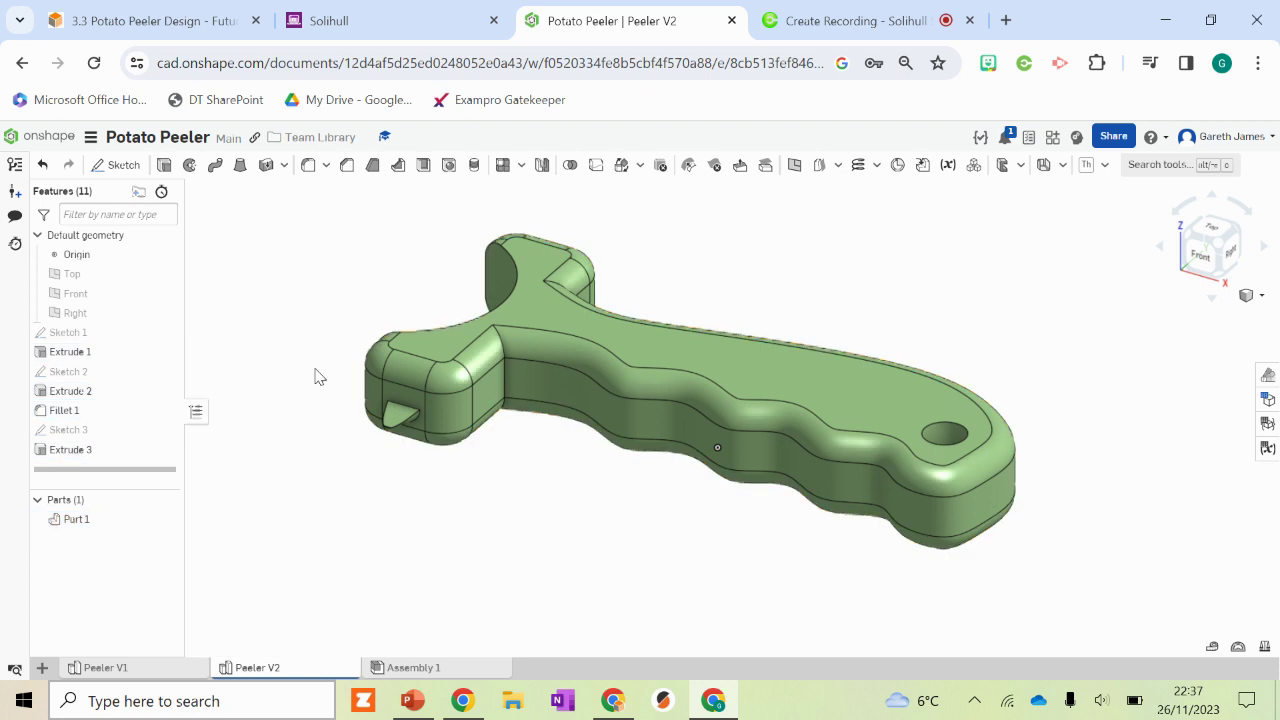
- Add a separate face appearance in grey (#7F7F7F) to the wavy side face of the handle
{"action": "right_click", "coordinate": [581, 398]}
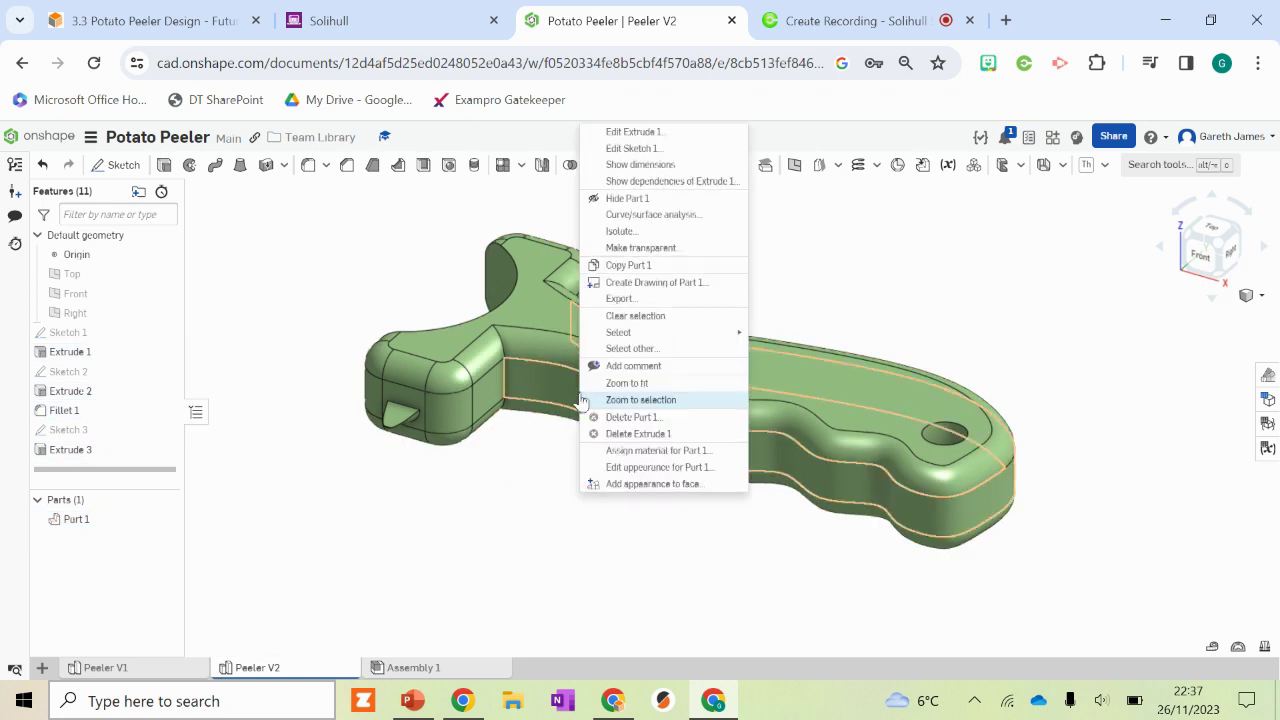
{"action": "left_click", "coordinate": [672, 485]}
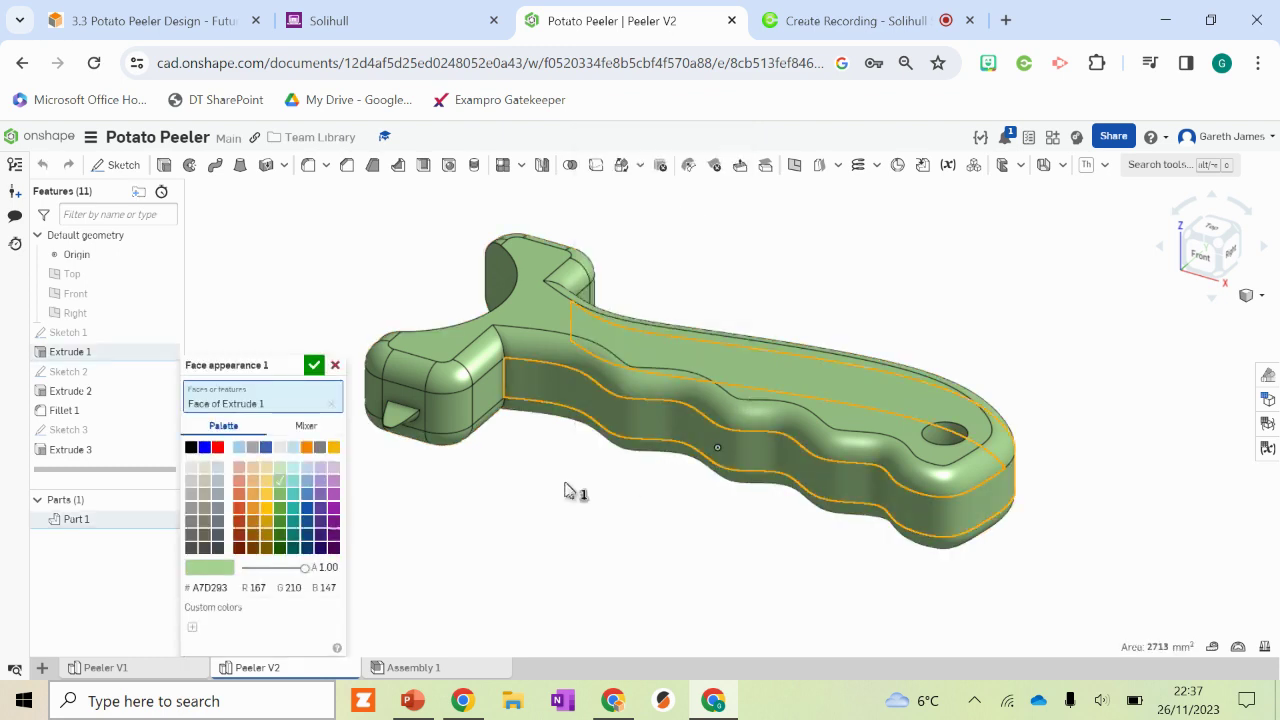
{"action": "left_click", "coordinate": [320, 449]}
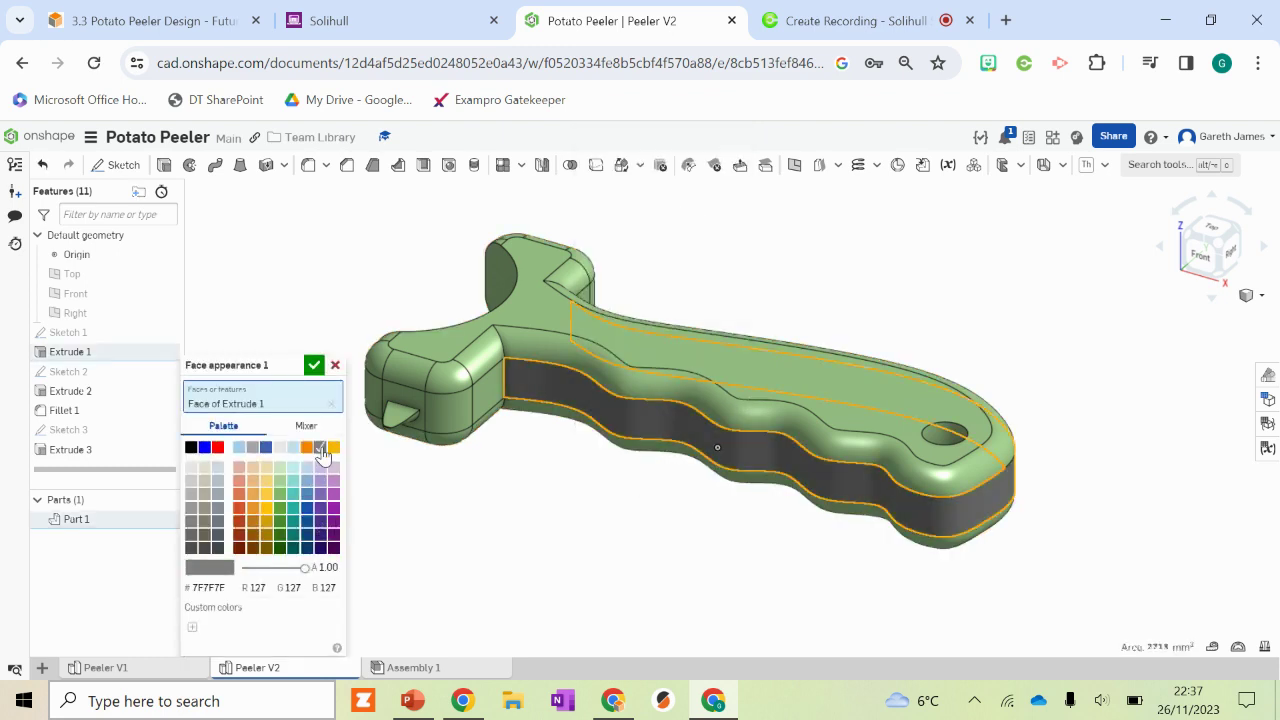
{"action": "left_click", "coordinate": [480, 400]}
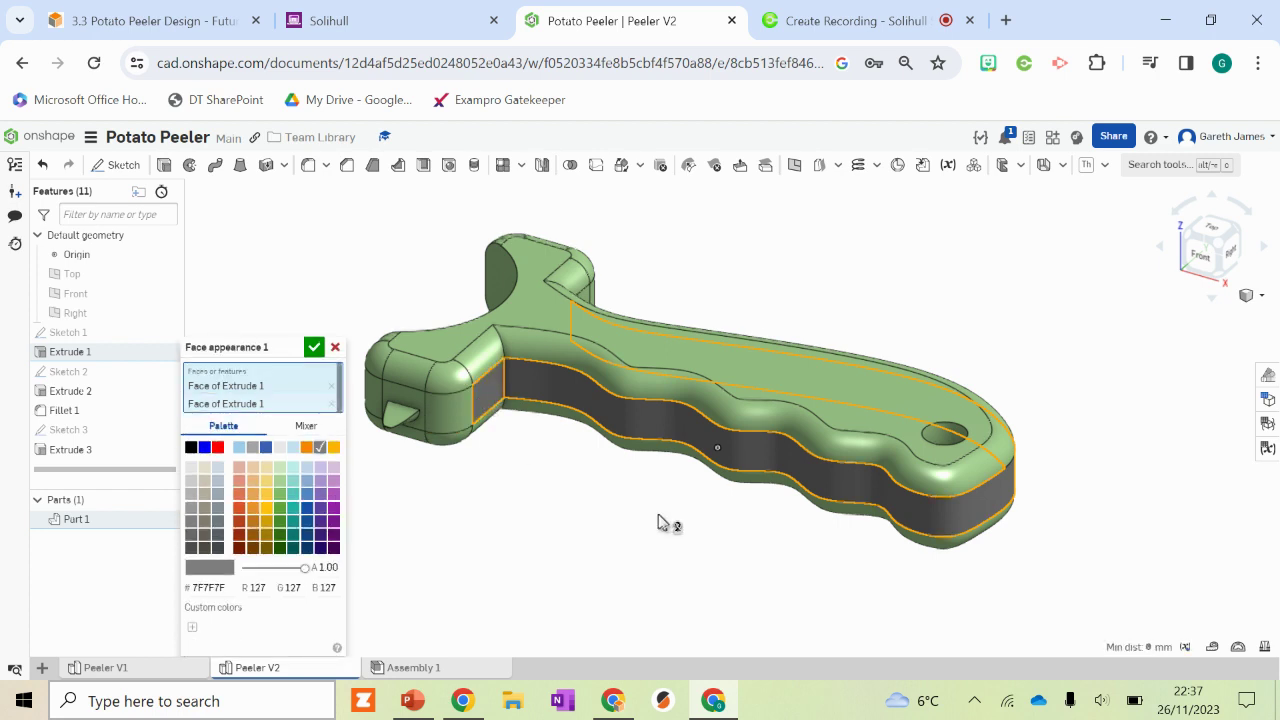
{"action": "right_click_drag", "start_coordinate": [663, 523], "coordinate": [640, 523]}
{"action": "left_click", "coordinate": [520, 410]}
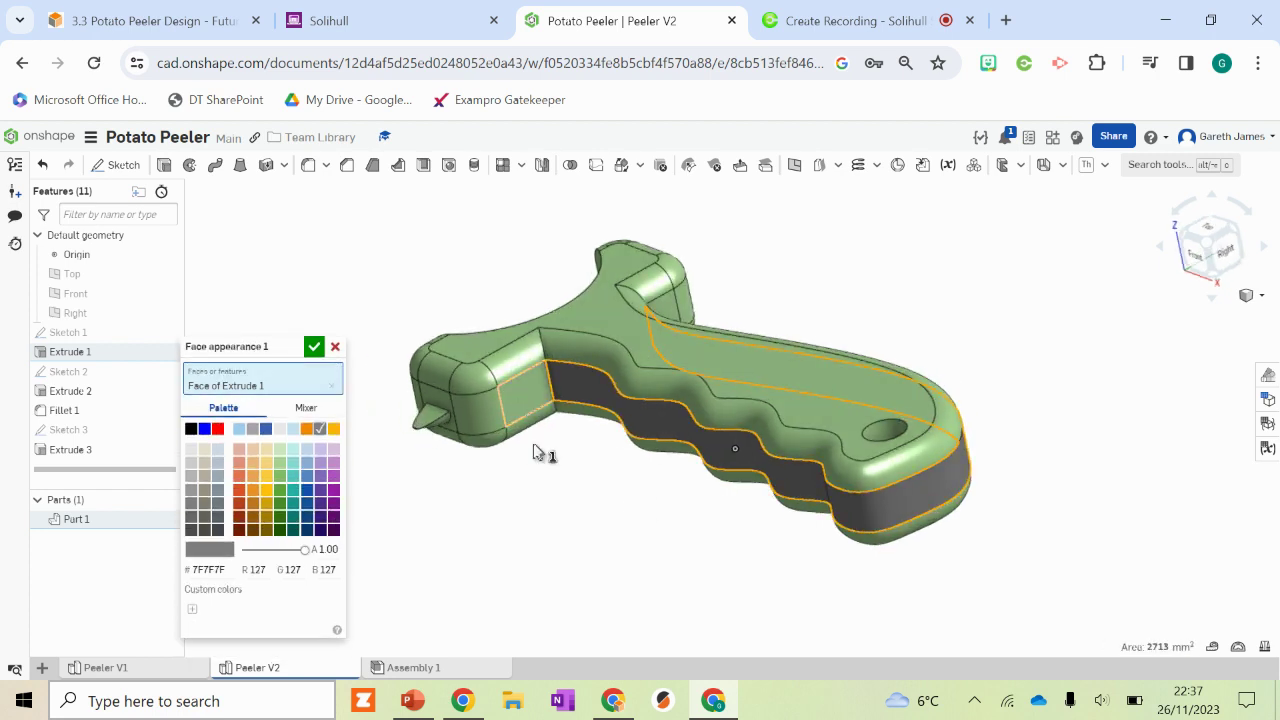
- Add the inner face of the hanging hole and both faces of the prong's spike to the grey face appearance
{"action": "right_click_drag", "start_coordinate": [748, 472], "coordinate": [974, 429]}
{"action": "left_click", "coordinate": [870, 502]}
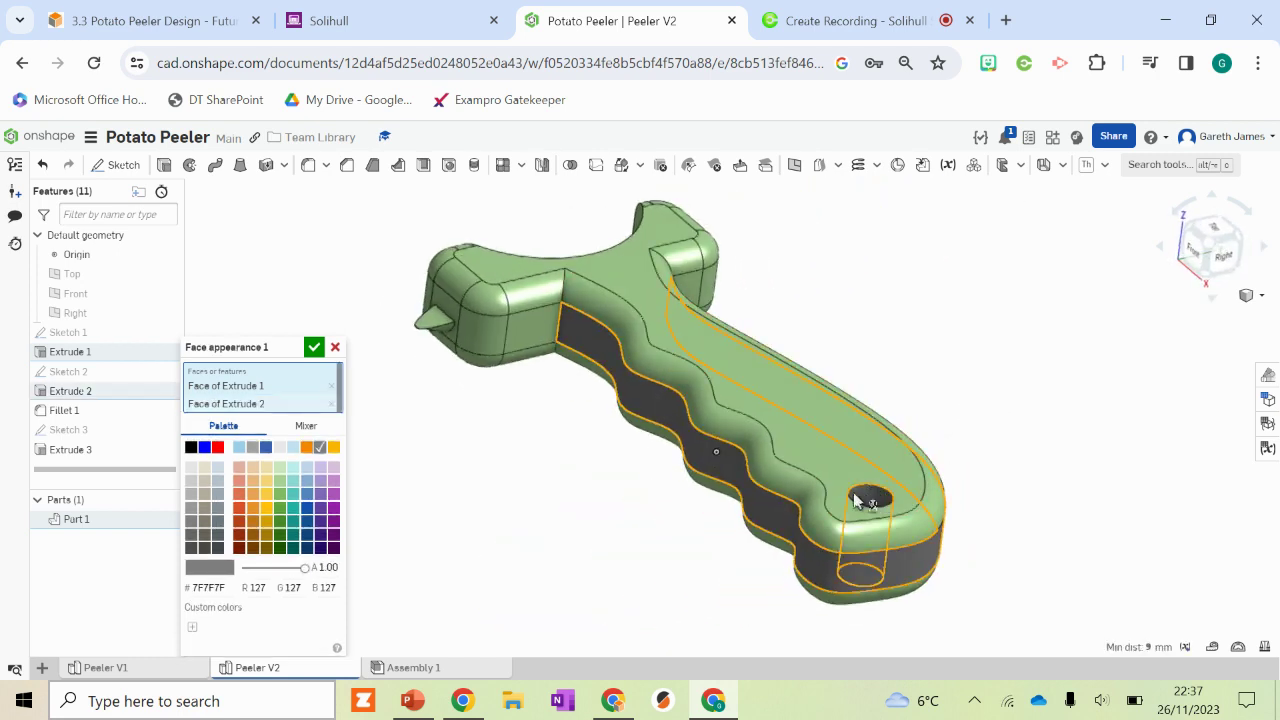
{"action": "right_click_drag", "start_coordinate": [637, 449], "coordinate": [690, 485]}
{"action": "scroll", "coordinate": [500, 368], "scroll_direction": "up", "scroll_amount": 5}
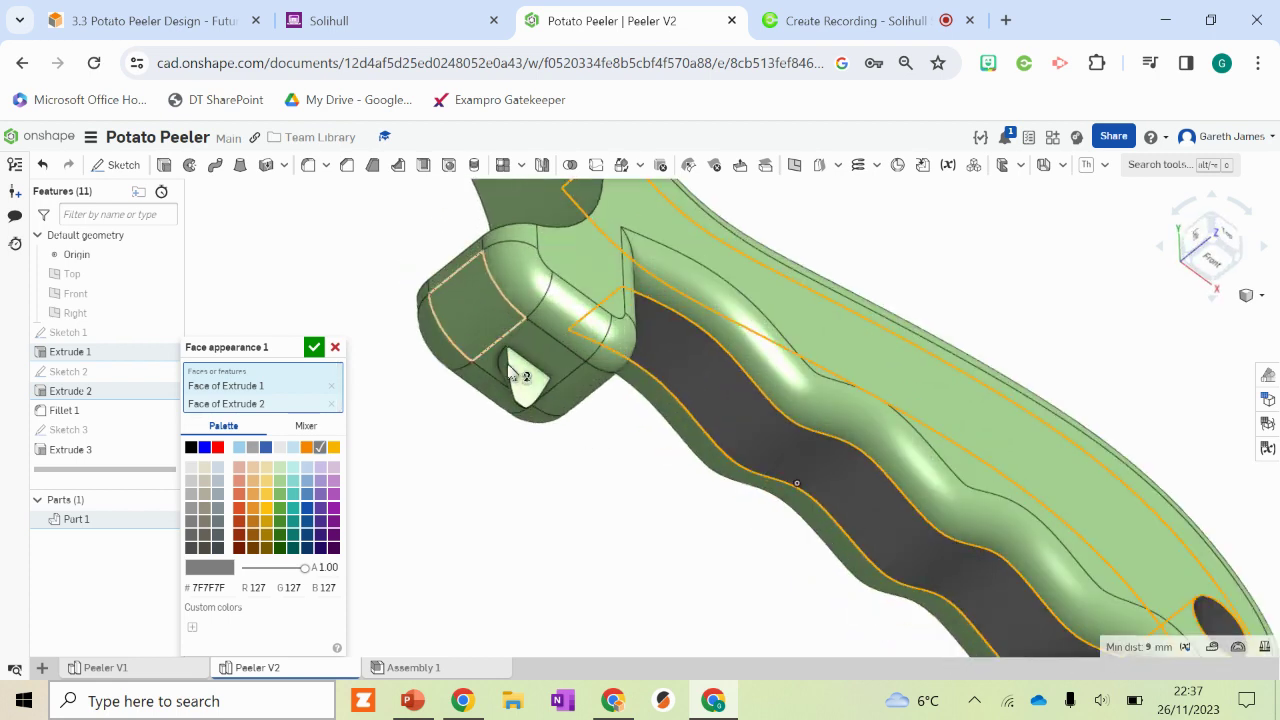
{"action": "left_click", "coordinate": [490, 372]}
{"action": "left_click", "coordinate": [492, 374]}
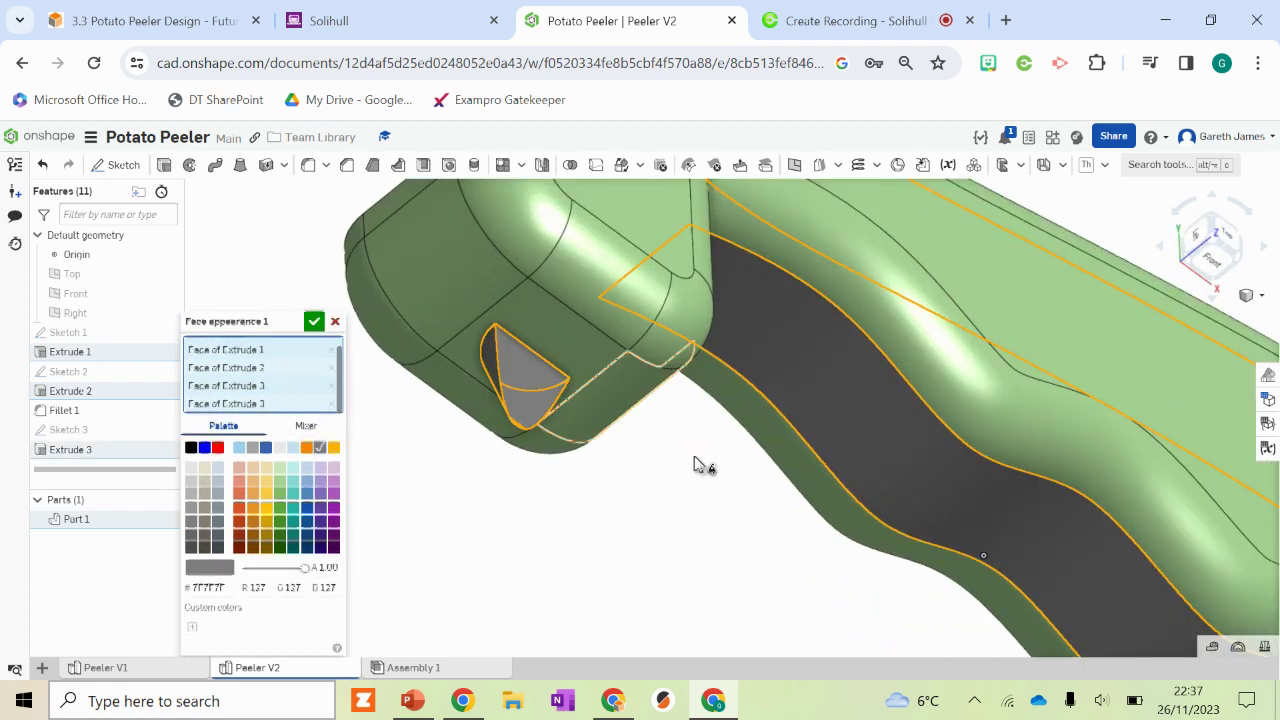
{"action": "scroll", "coordinate": [614, 431], "scroll_direction": "down", "scroll_amount": 5}
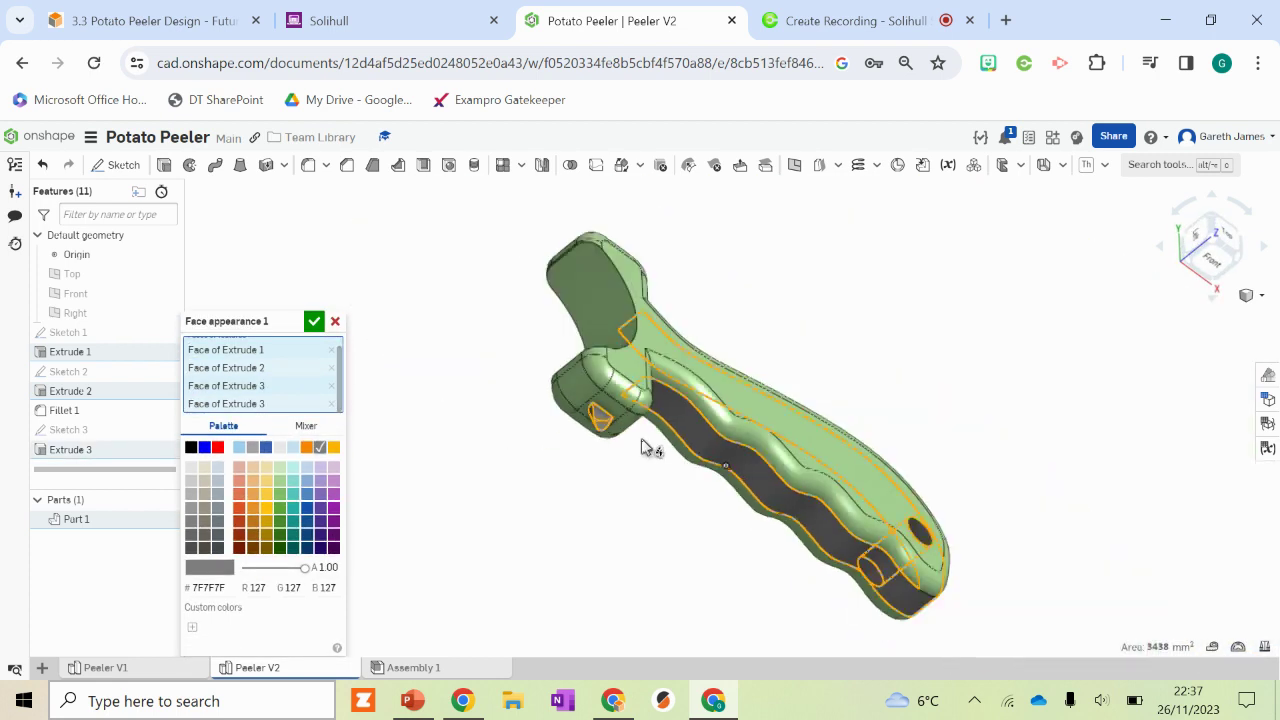
- Add the concave face between the two prongs to the grey face appearance and apply it
{"action": "left_click", "coordinate": [622, 356]}
{"action": "right_click_drag", "start_coordinate": [815, 378], "coordinate": [680, 440]}
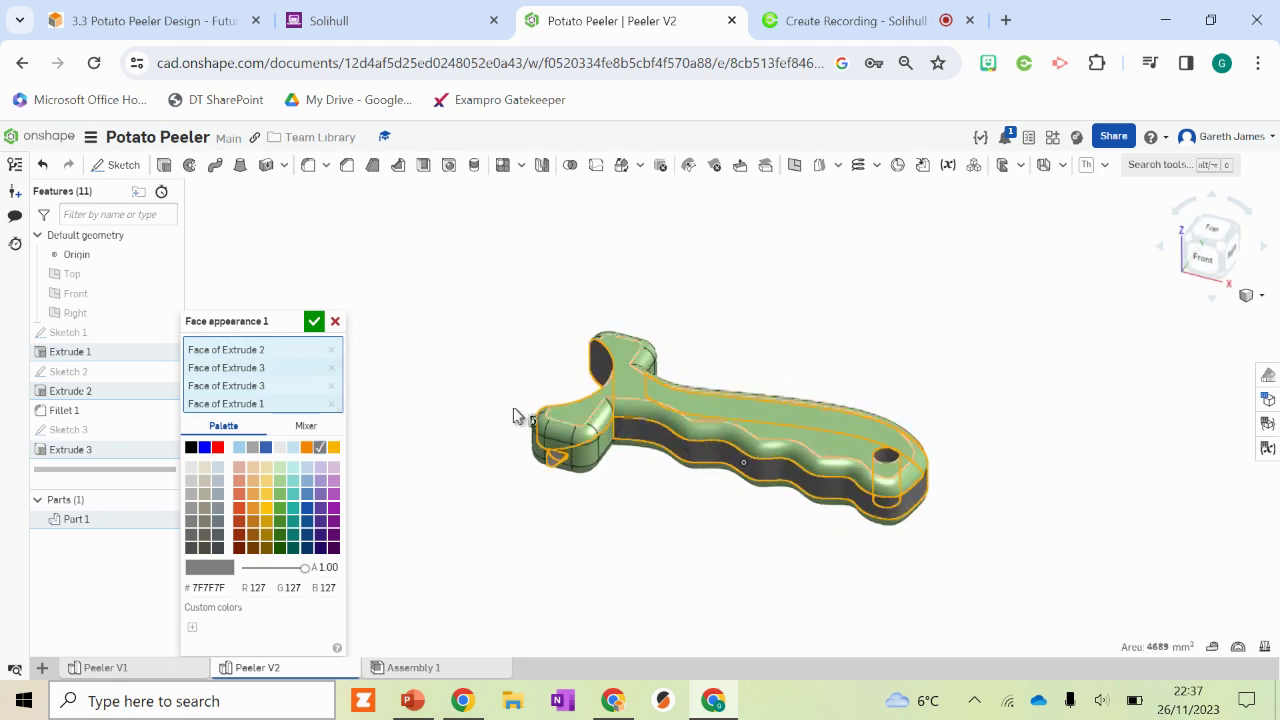
{"action": "left_click", "coordinate": [314, 321]}
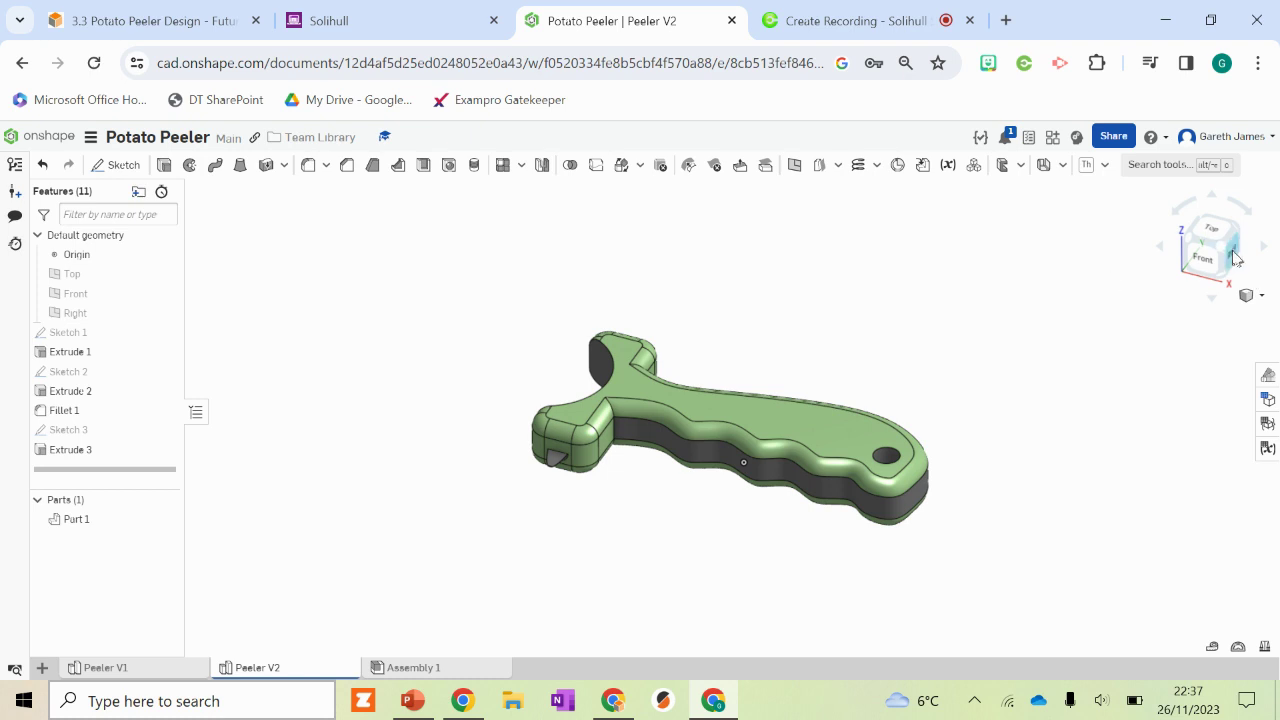
- Examine the coloured peeler from all sides, checking the green body and the grey accent faces
{"action": "left_click", "coordinate": [1218, 251]}
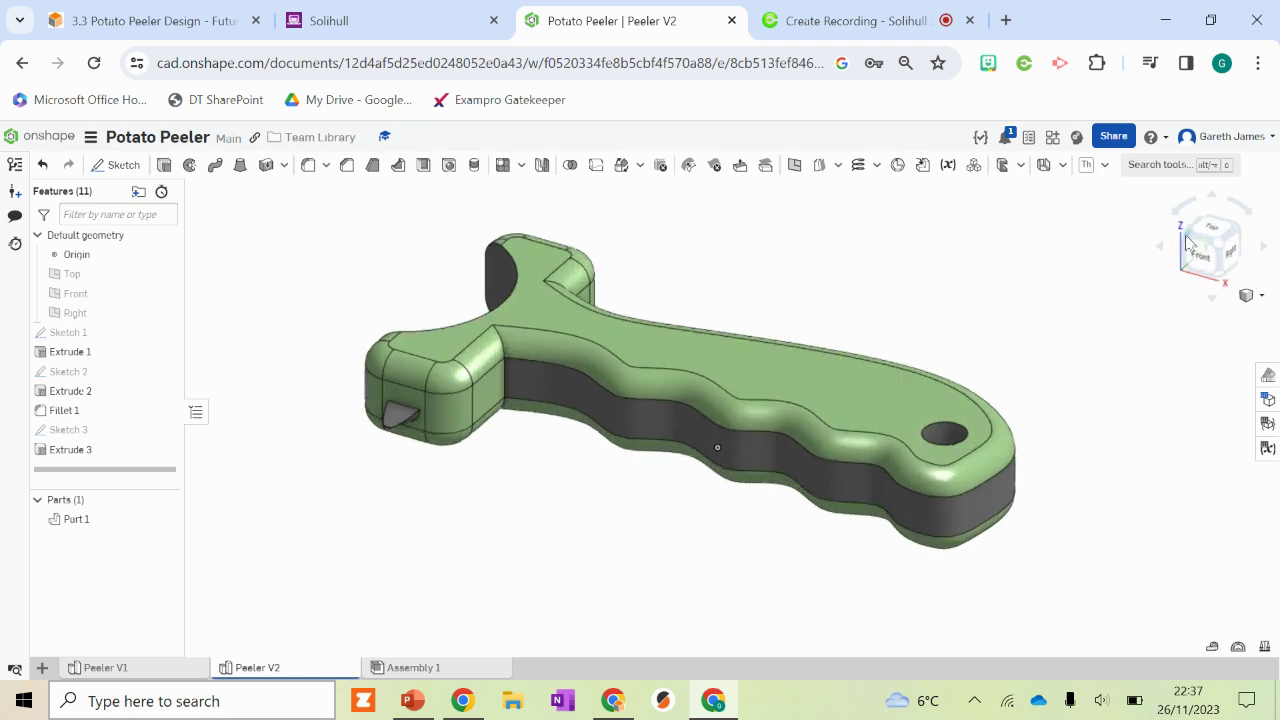
{"action": "left_click", "coordinate": [1185, 243]}
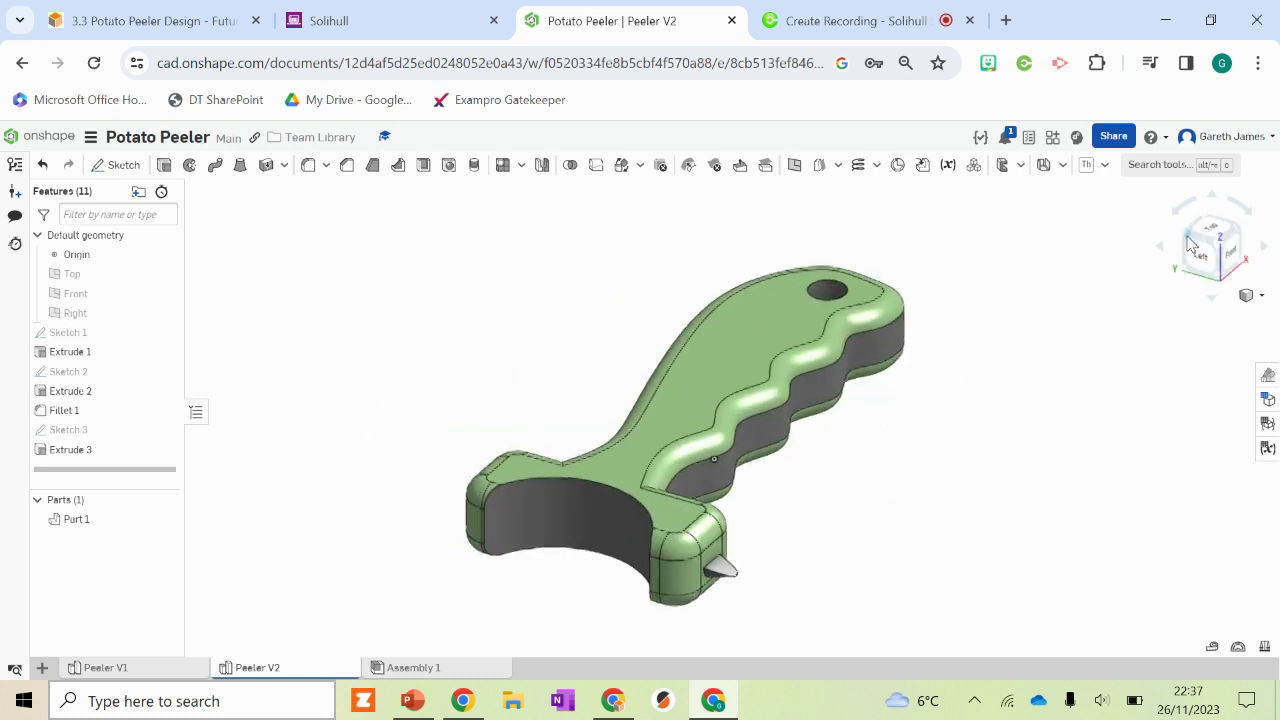
{"action": "left_click", "coordinate": [1187, 245]}
{"action": "left_click", "coordinate": [1188, 245]}
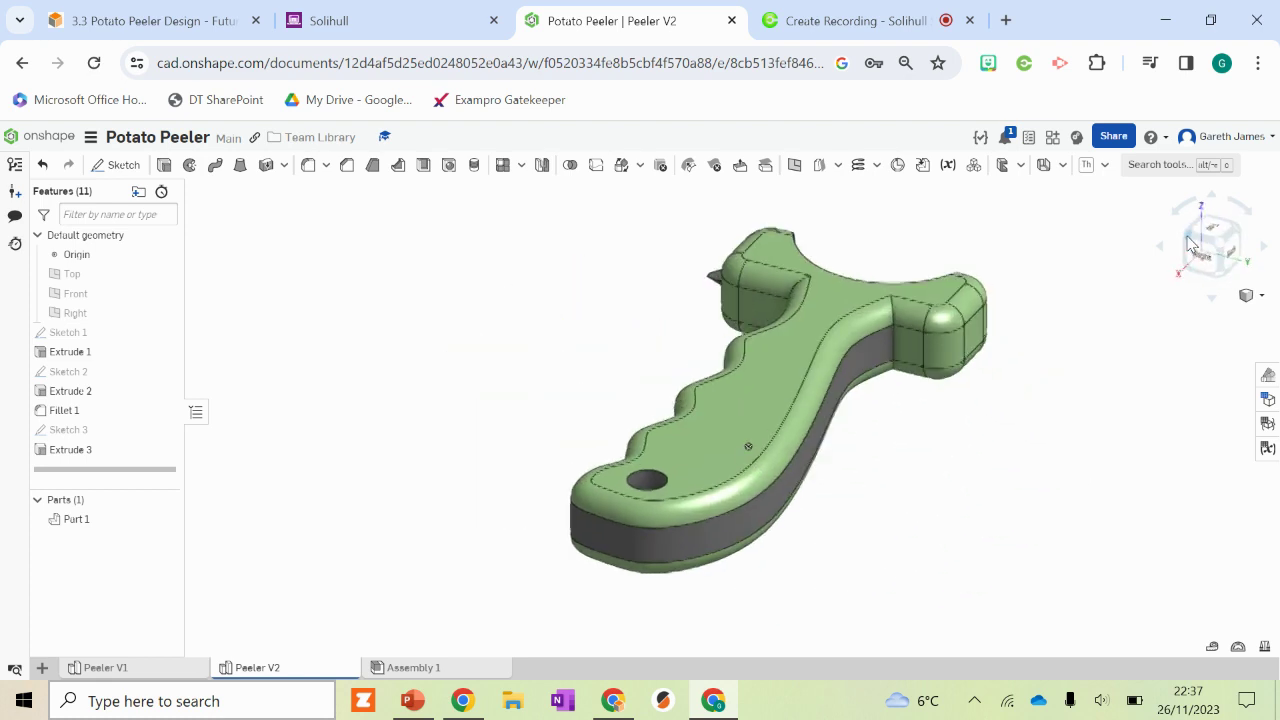
{"action": "left_click", "coordinate": [1188, 245]}
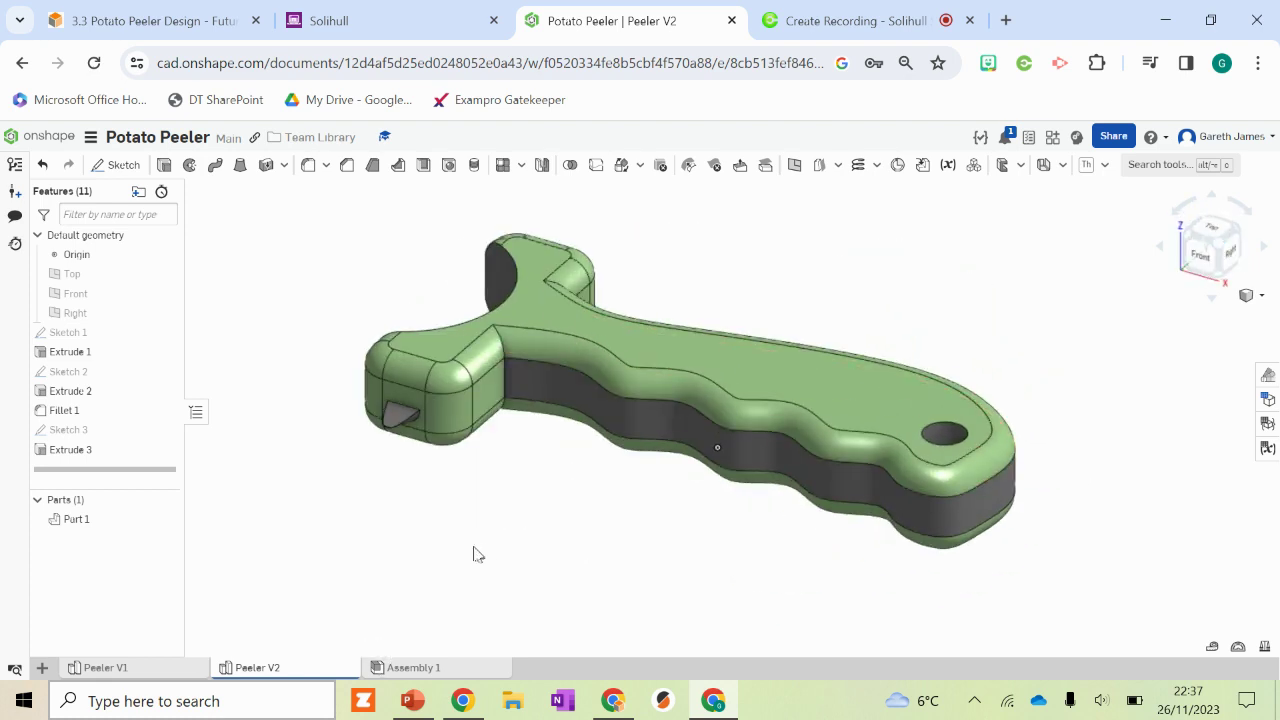
{"action": "right_click_drag", "start_coordinate": [477, 554], "coordinate": [800, 400]}
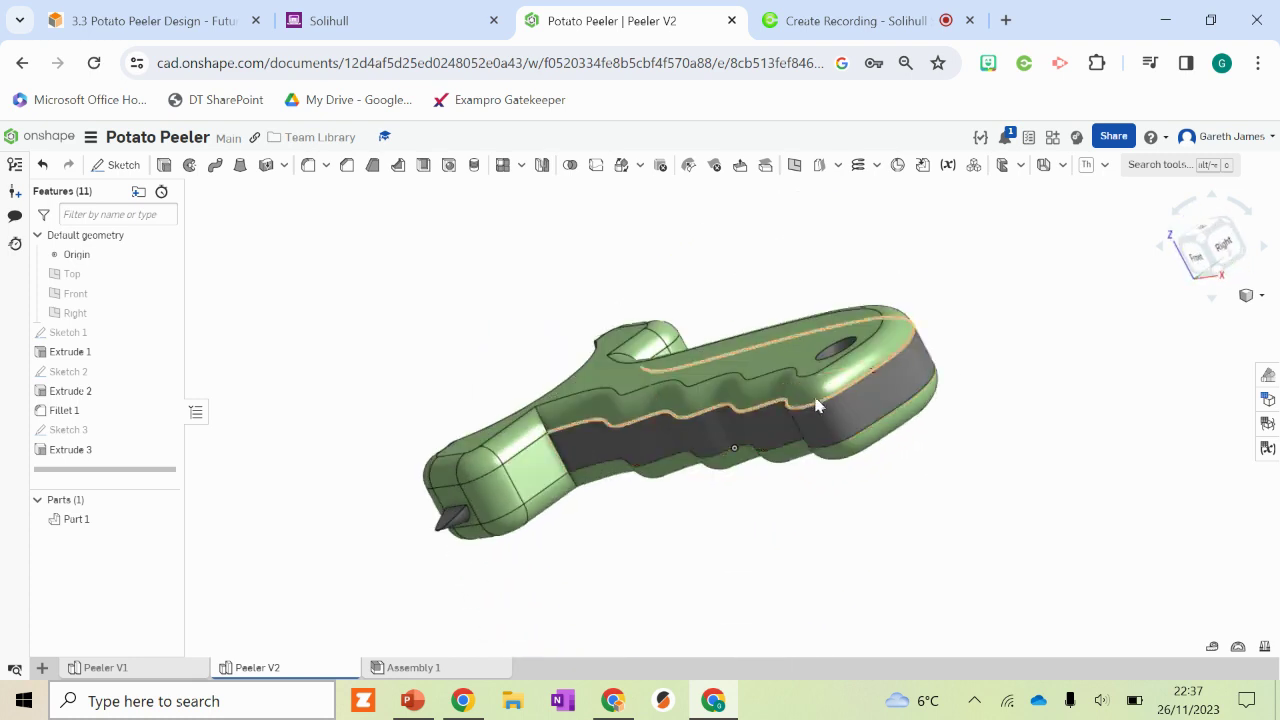
{"action": "left_click", "coordinate": [1203, 246]}
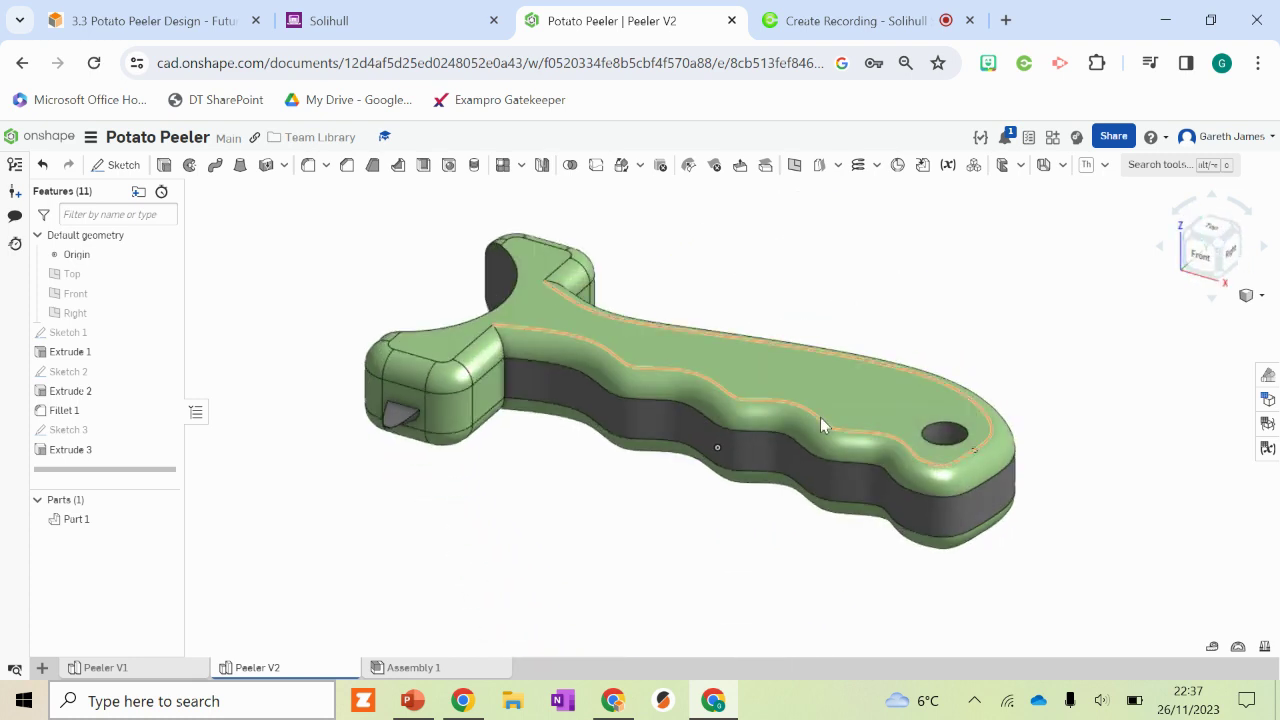